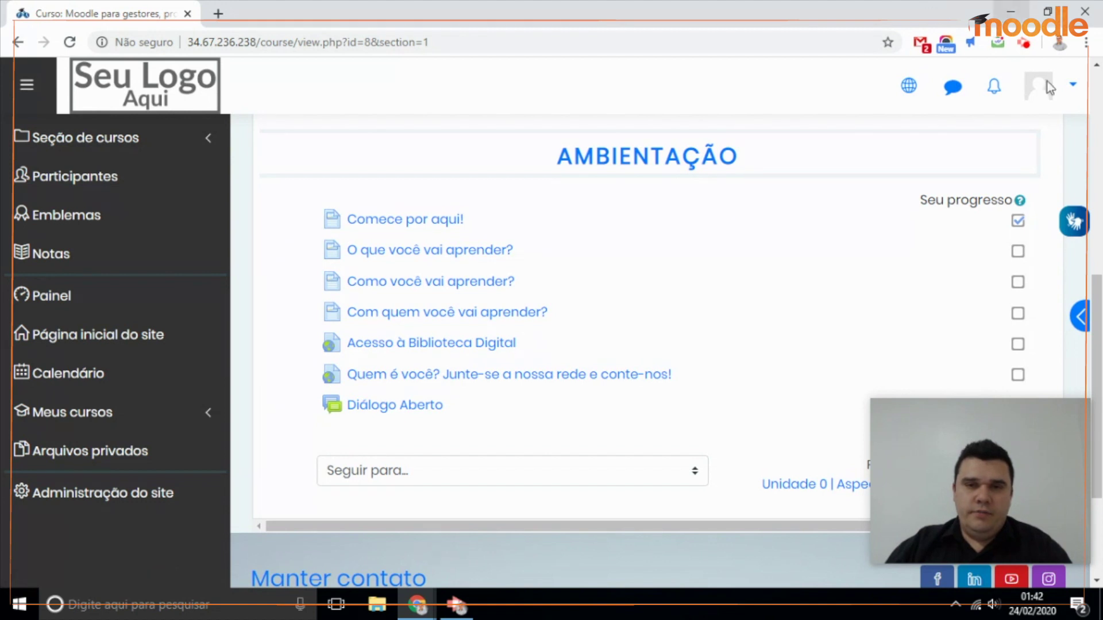
Return to the Aprender moodle course page and examine its section cards and their progress bars
scroll(571, 288, "up", 3)
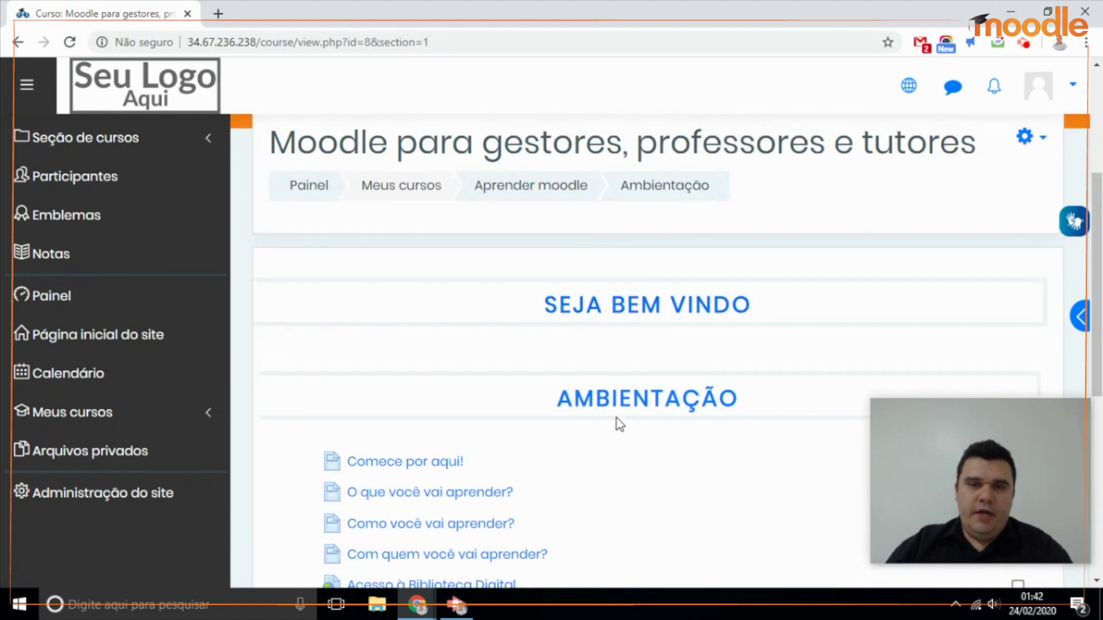
left_click(552, 185)
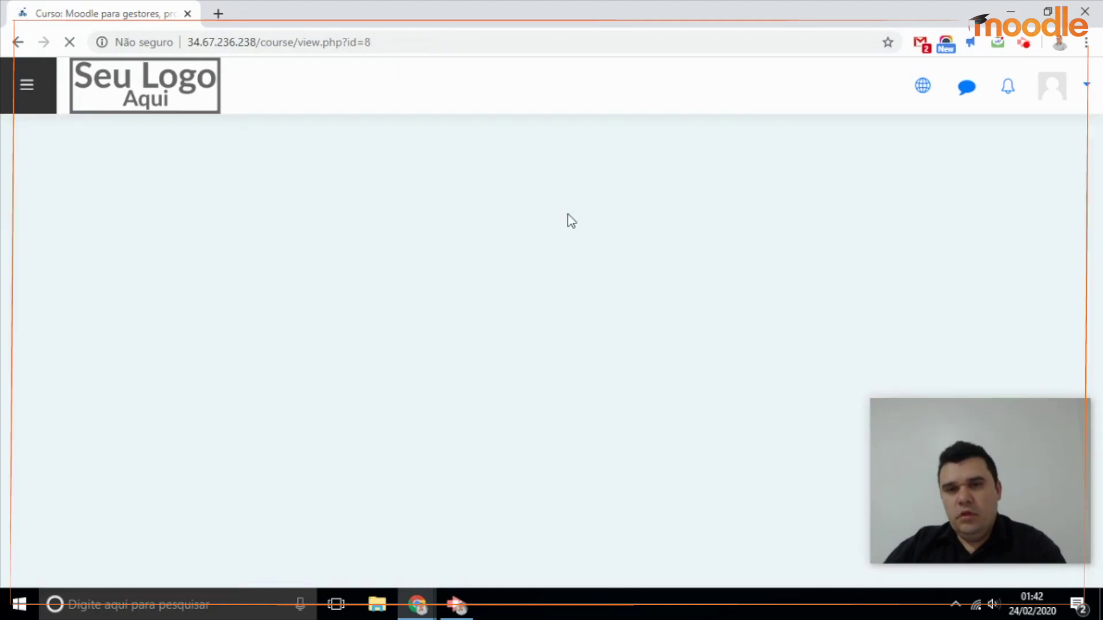
scroll(648, 290, "down", 5)
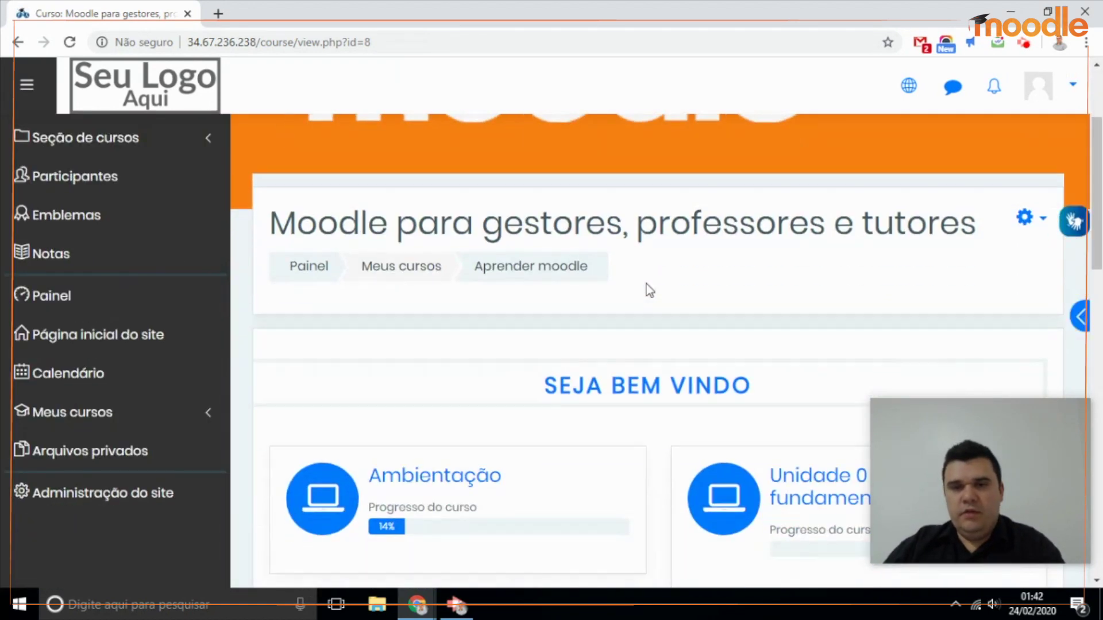
scroll(647, 290, "down", 5)
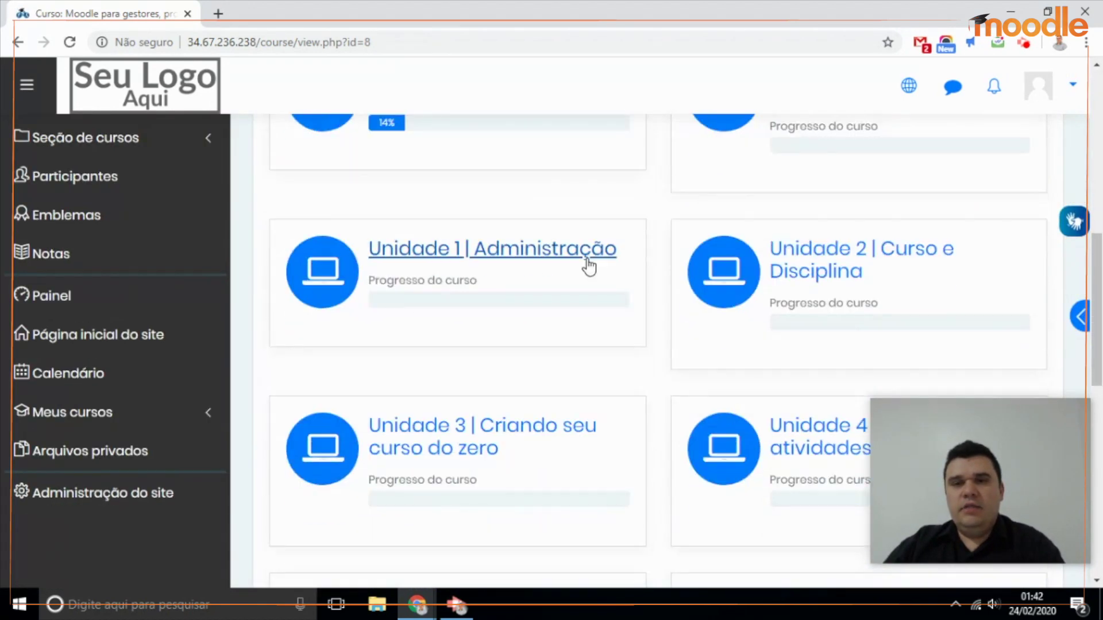
scroll(499, 302, "down", 3)
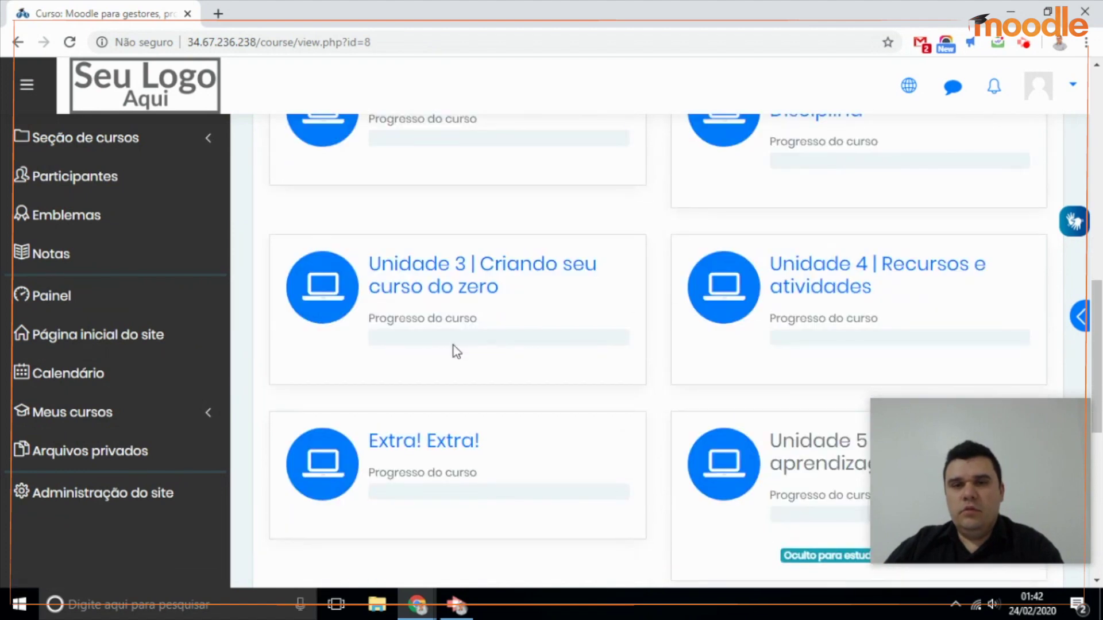
scroll(688, 424, "down", 2)
scroll(659, 418, "up", 7)
scroll(627, 359, "up", 1)
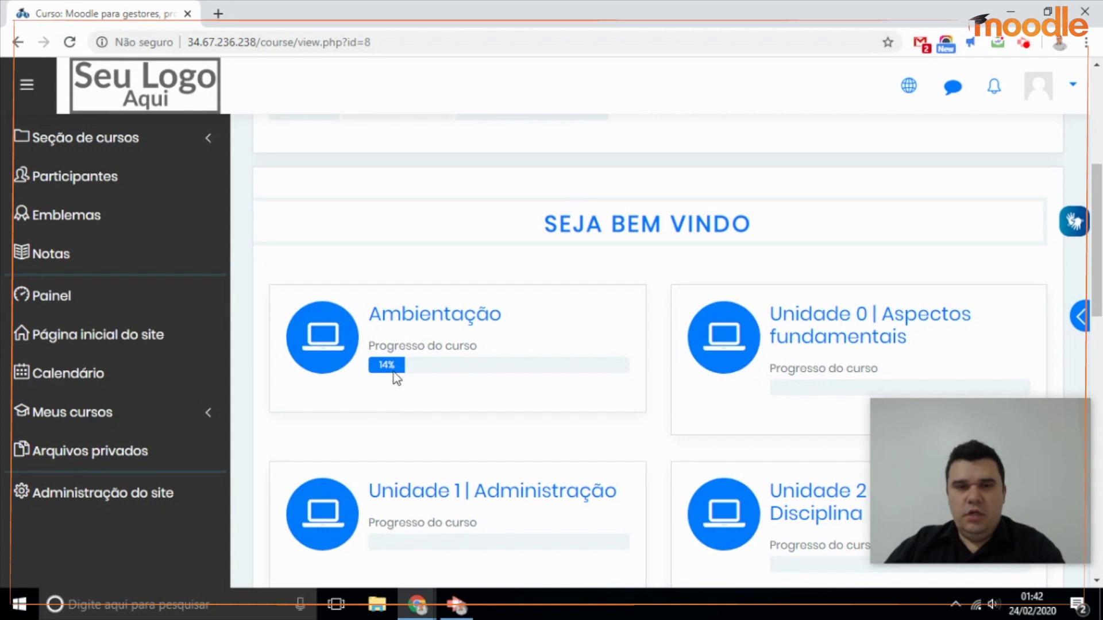
scroll(591, 385, "up", 1)
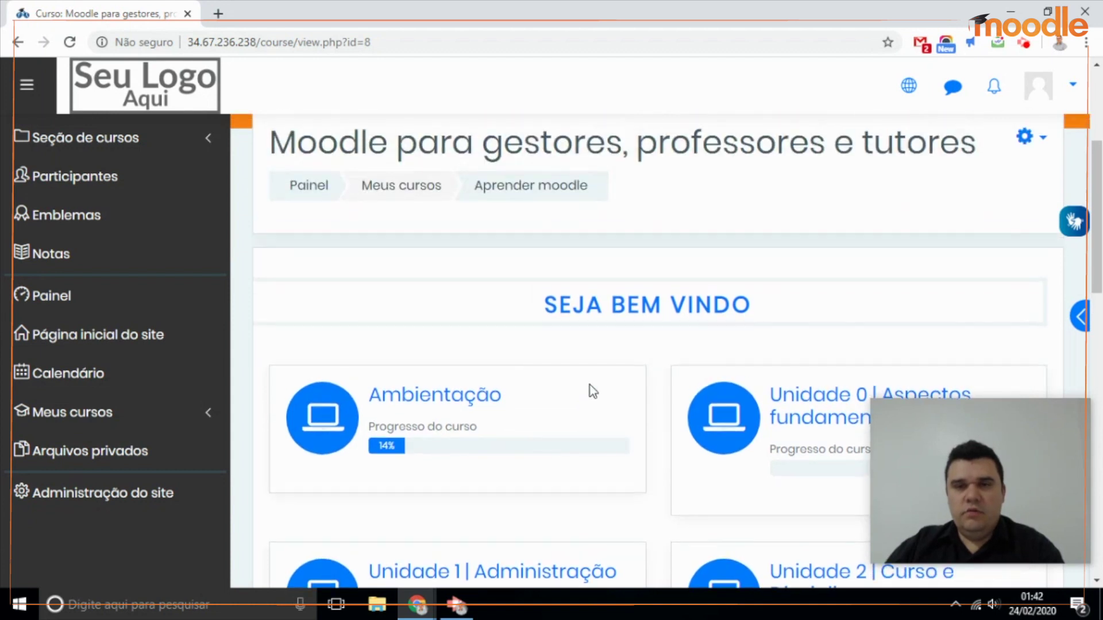
scroll(702, 407, "up", 1)
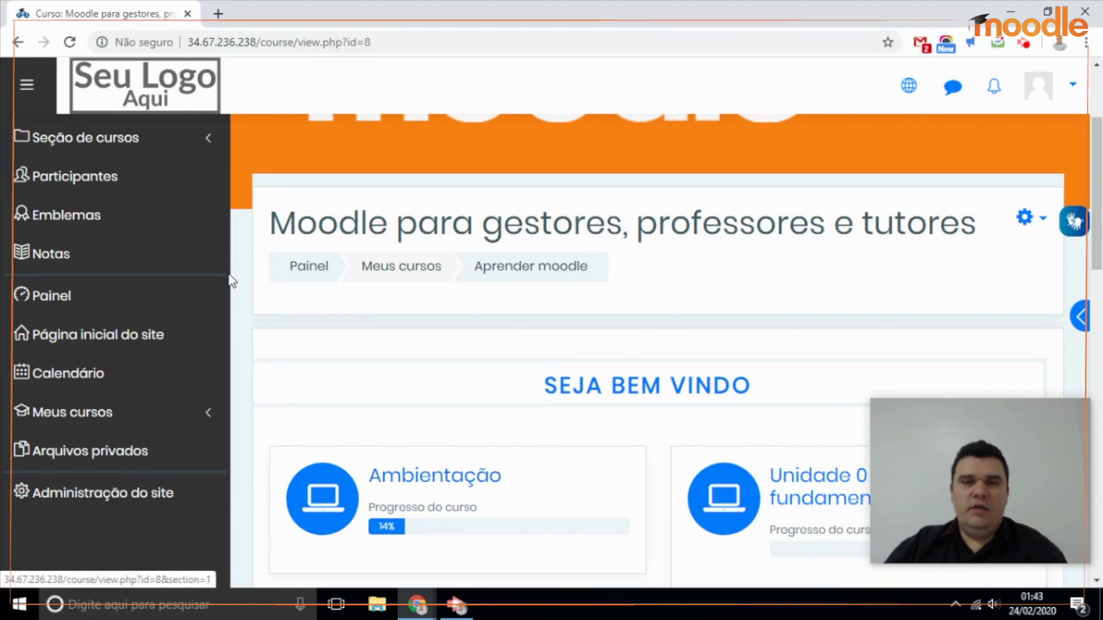
scroll(267, 264, "up", 3)
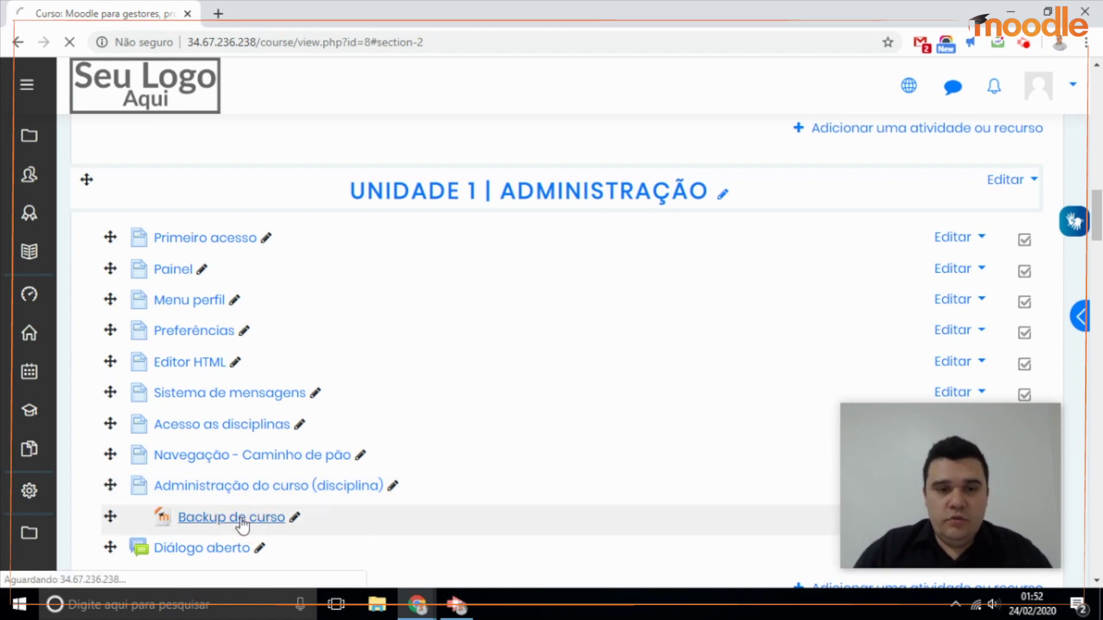
Download the Backup de curso file from the Unidade 1 | Administração section and go to the Painel
left_click(243, 520)
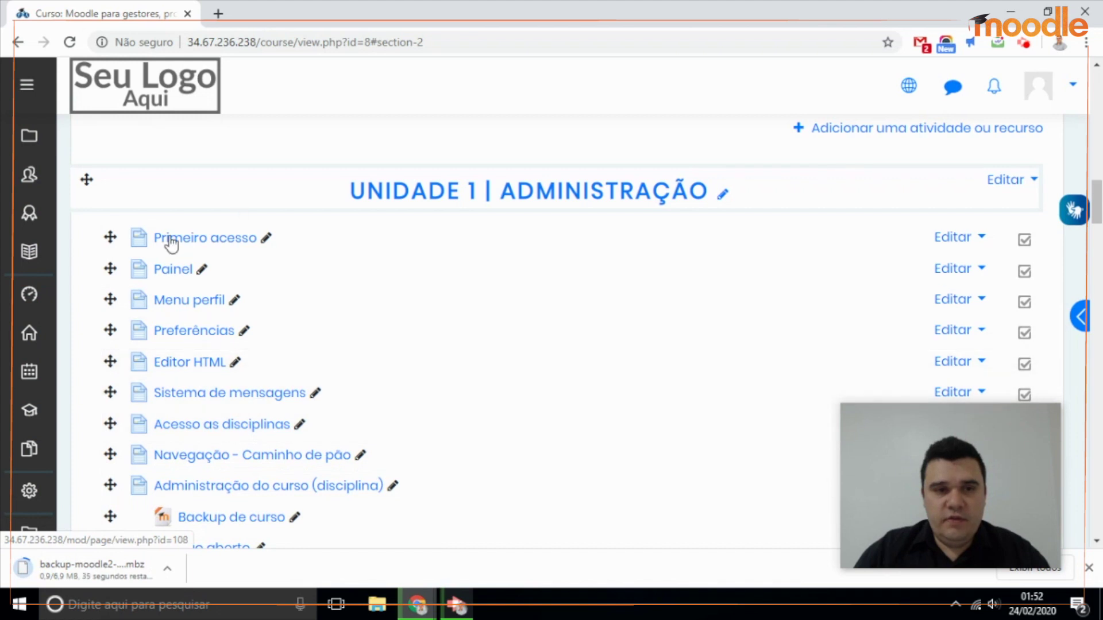
mouse_move(23, 422)
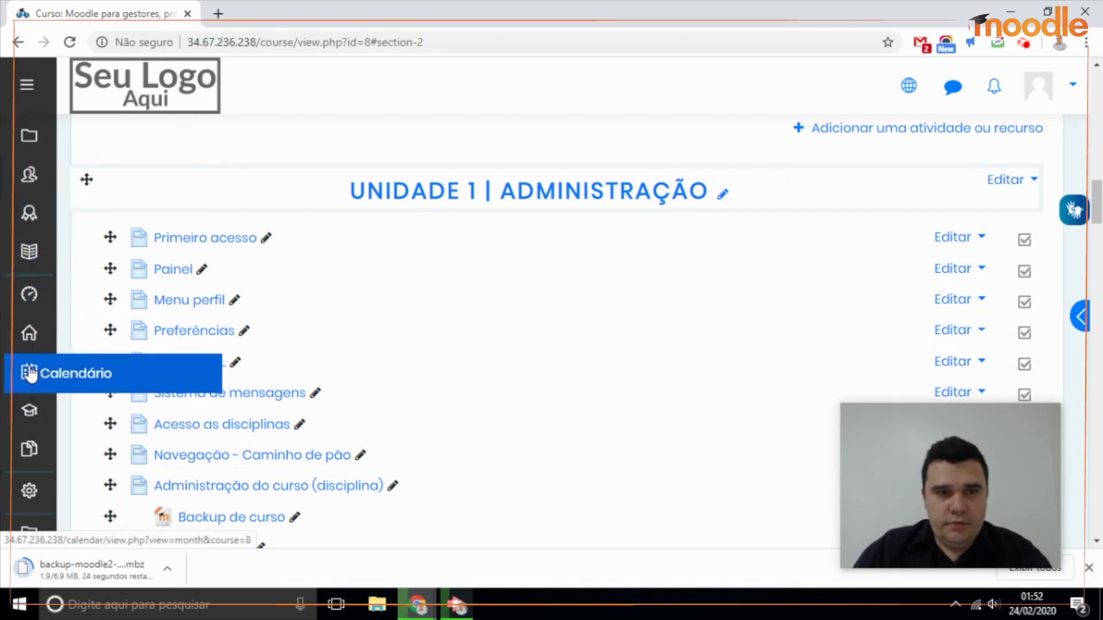
left_click(26, 296)
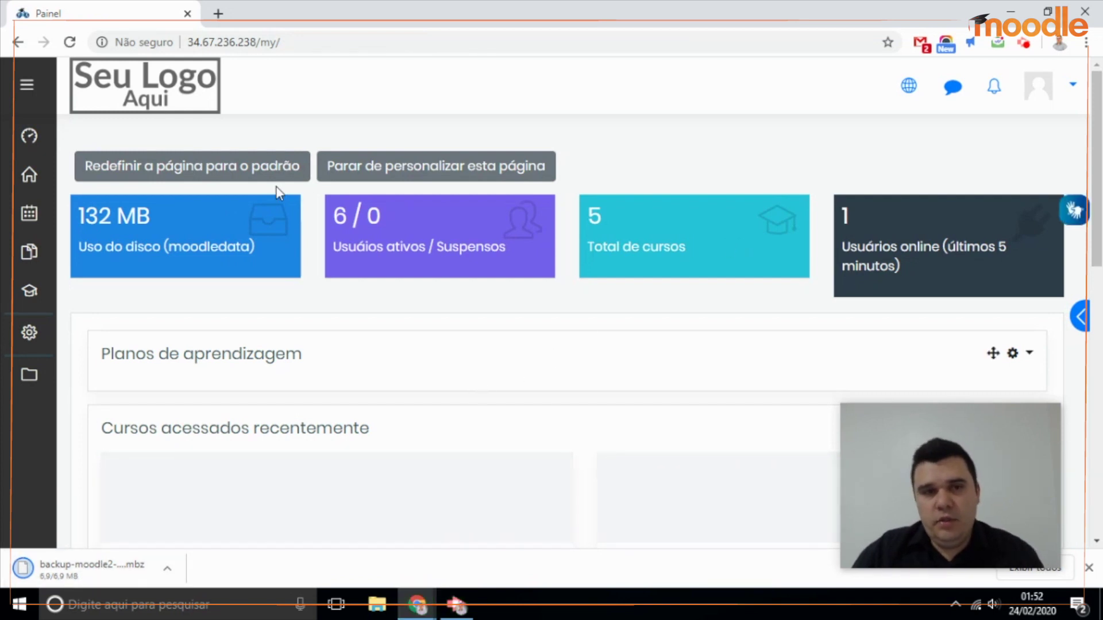
Stop customizing the Painel page
left_click(423, 136)
left_click(493, 172)
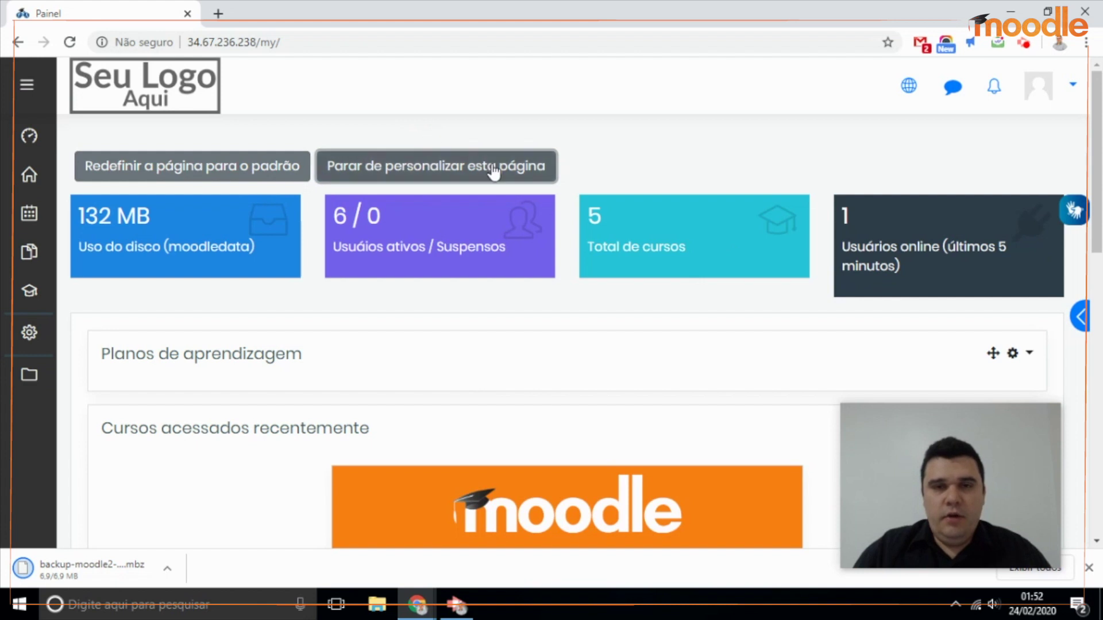
left_click(493, 168)
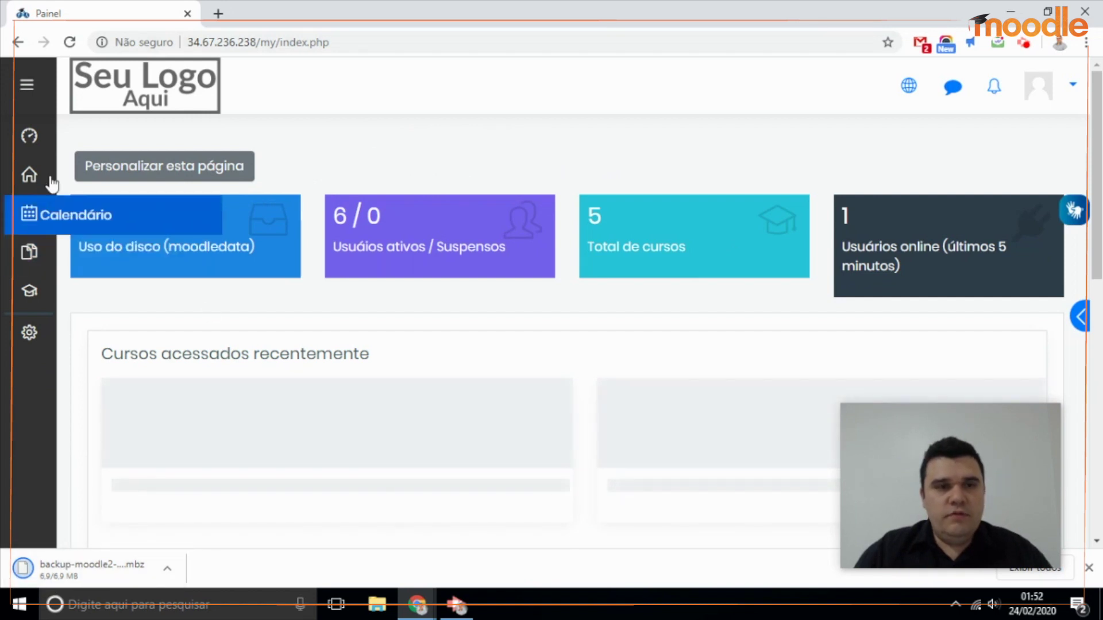
Open the Backup course from the recently accessed courses
scroll(603, 184, "down", 3)
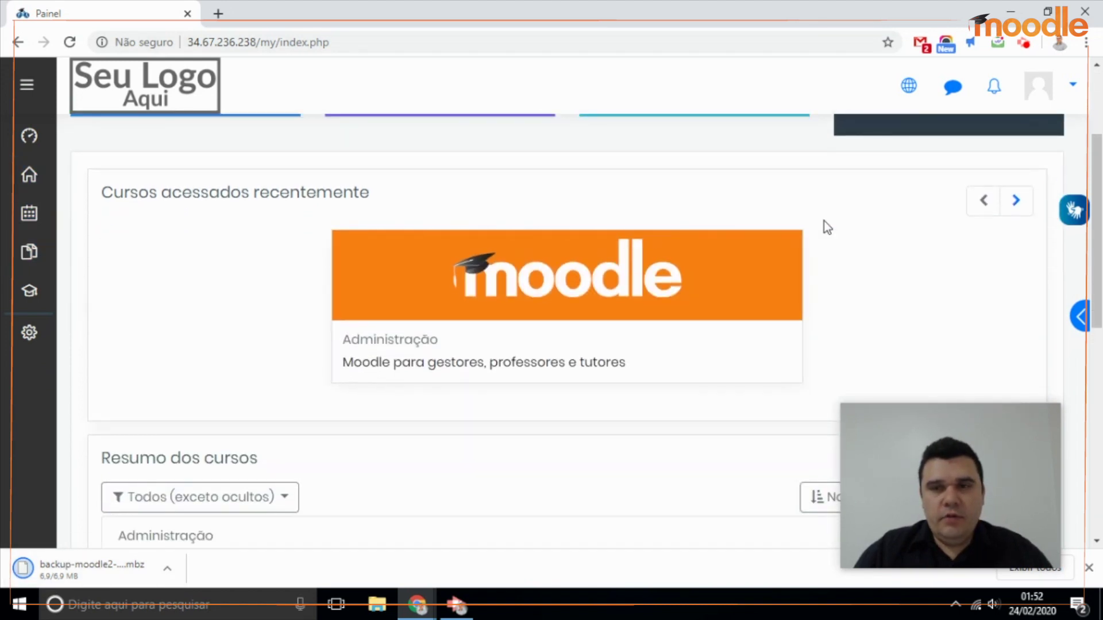
left_click(1014, 203)
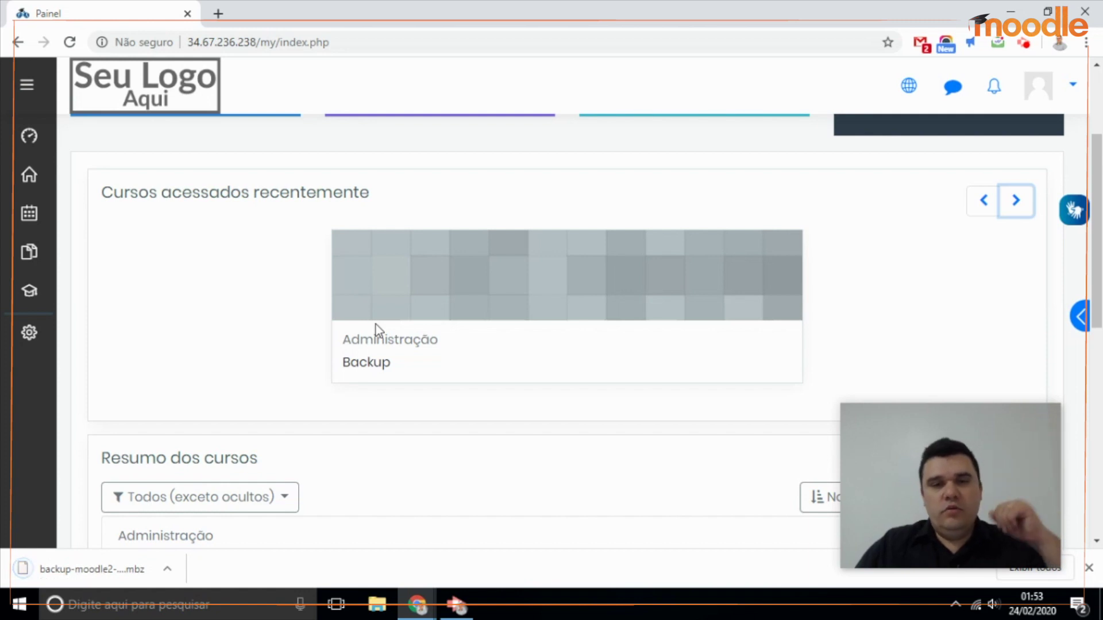
left_click(373, 367)
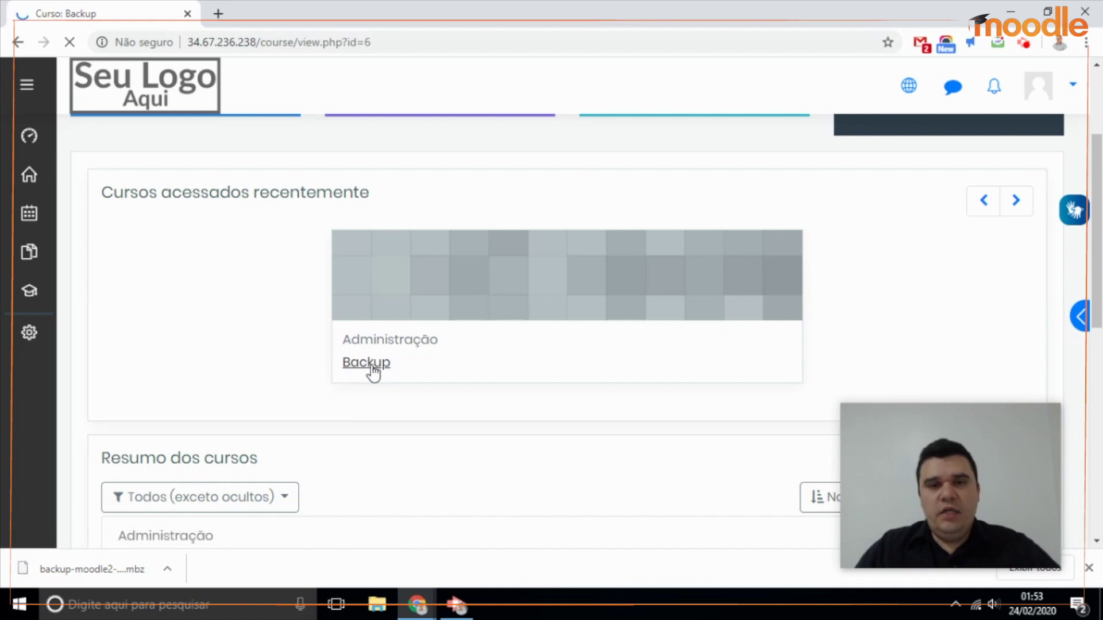
Examine the Backup course's topics, looking inside Tópico 1 and returning to the course page
scroll(371, 371, "down", 4)
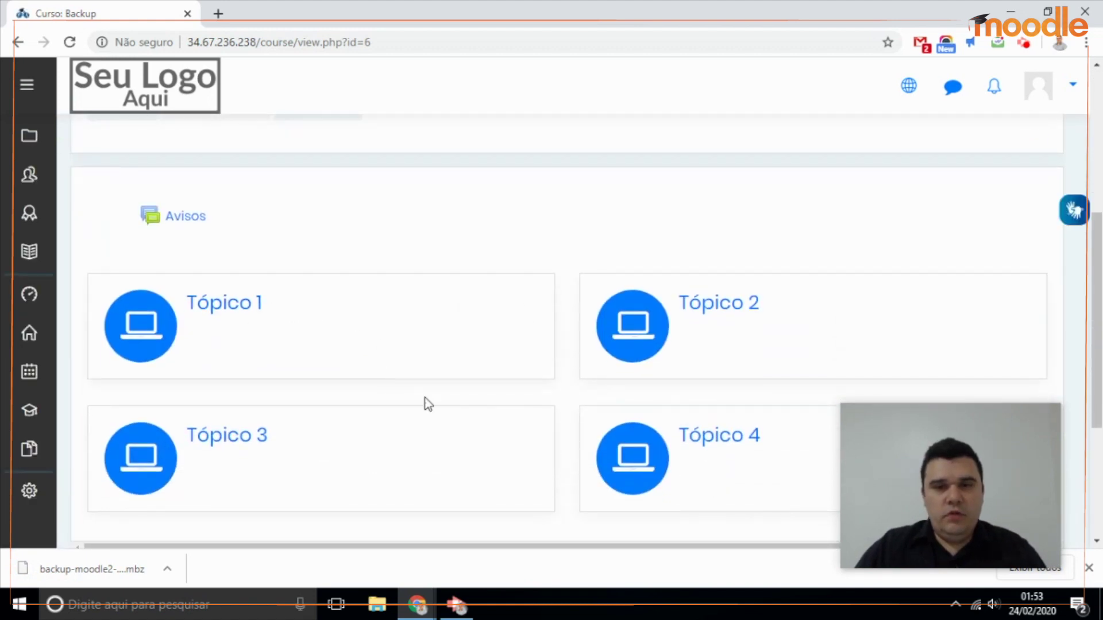
left_click(251, 307)
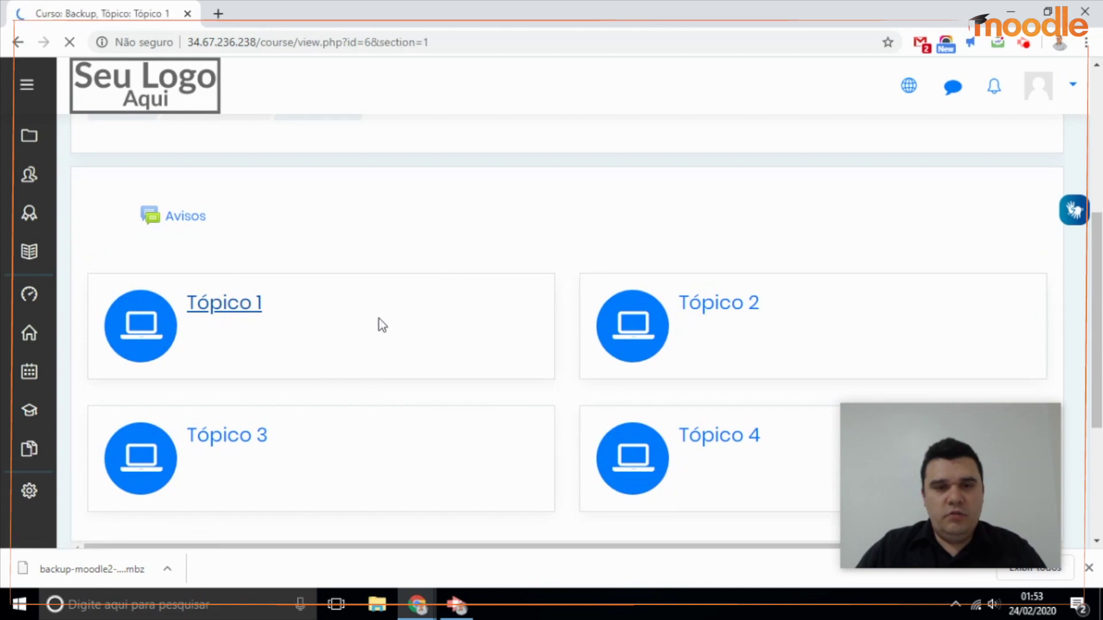
scroll(375, 431, "down", 3)
scroll(377, 429, "down", 1)
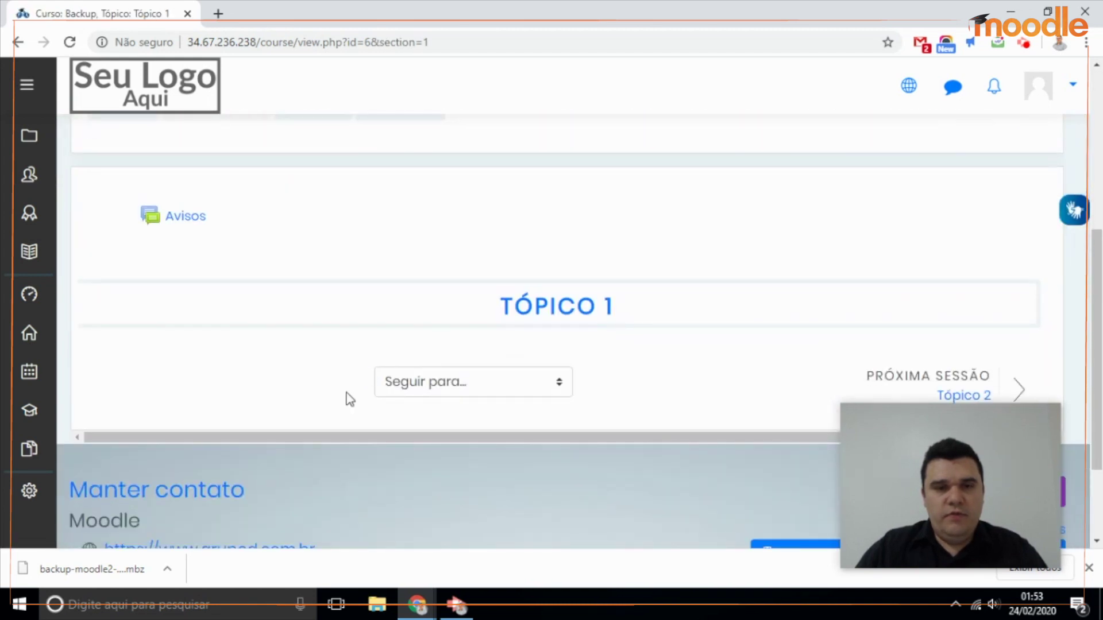
scroll(603, 318, "up", 1)
scroll(604, 318, "up", 2)
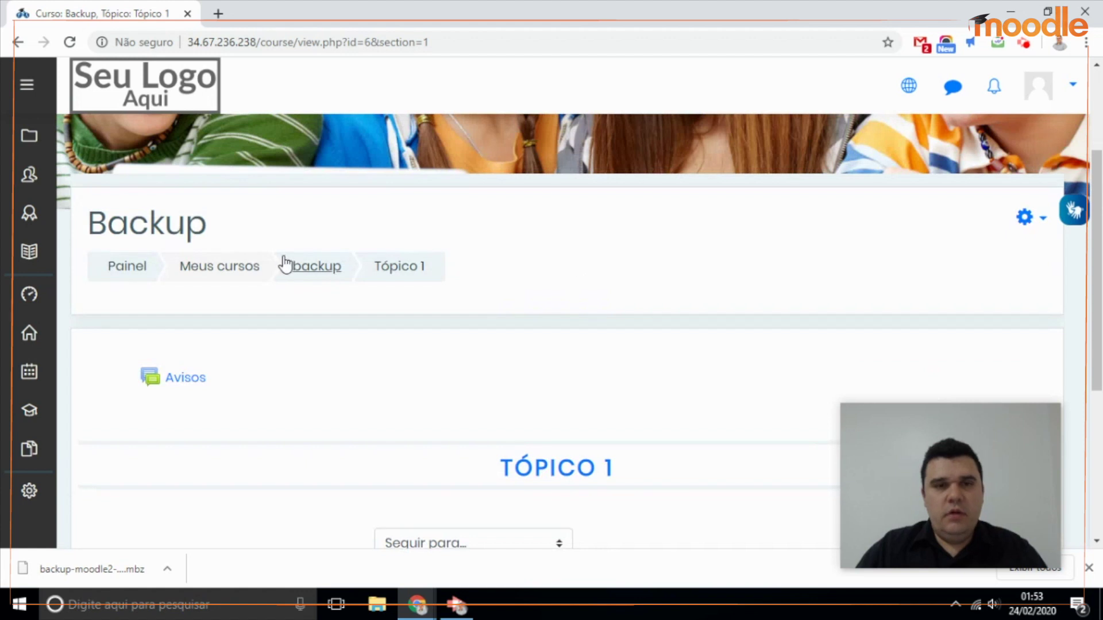
left_click(12, 44)
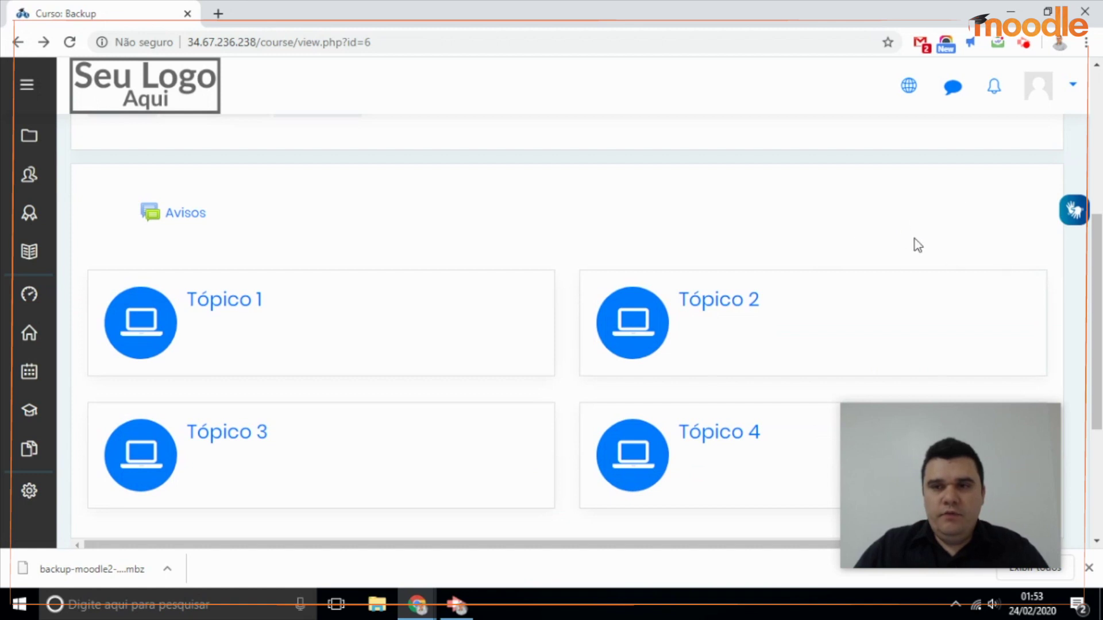
scroll(842, 247, "down", 3)
scroll(841, 244, "up", 8)
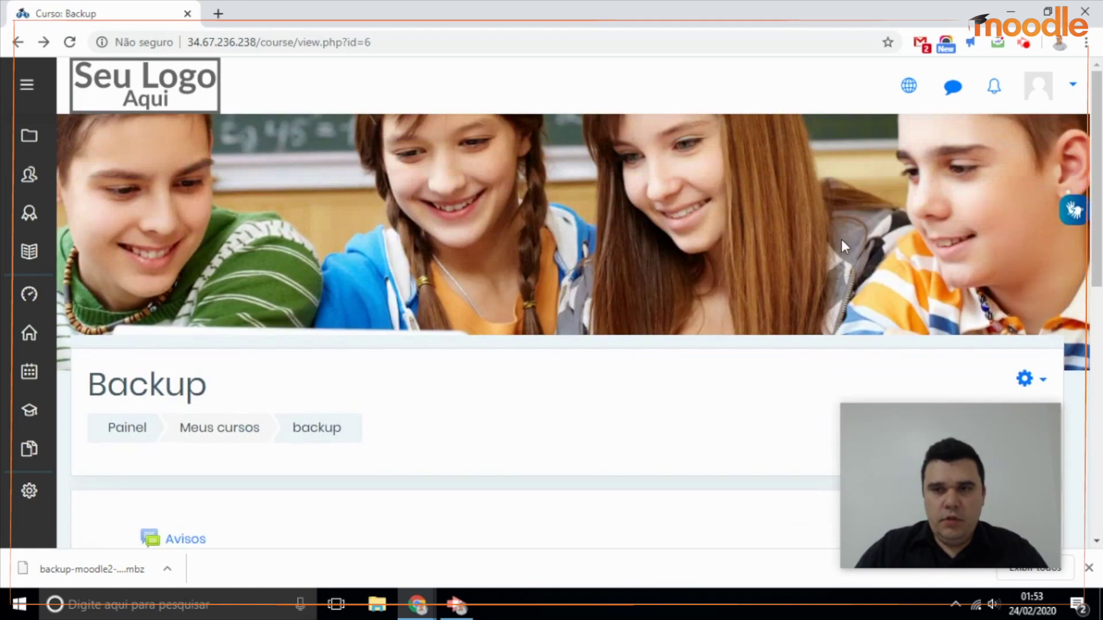
Turn on editing for the Backup course
scroll(841, 239, "down", 4)
left_click(1027, 143)
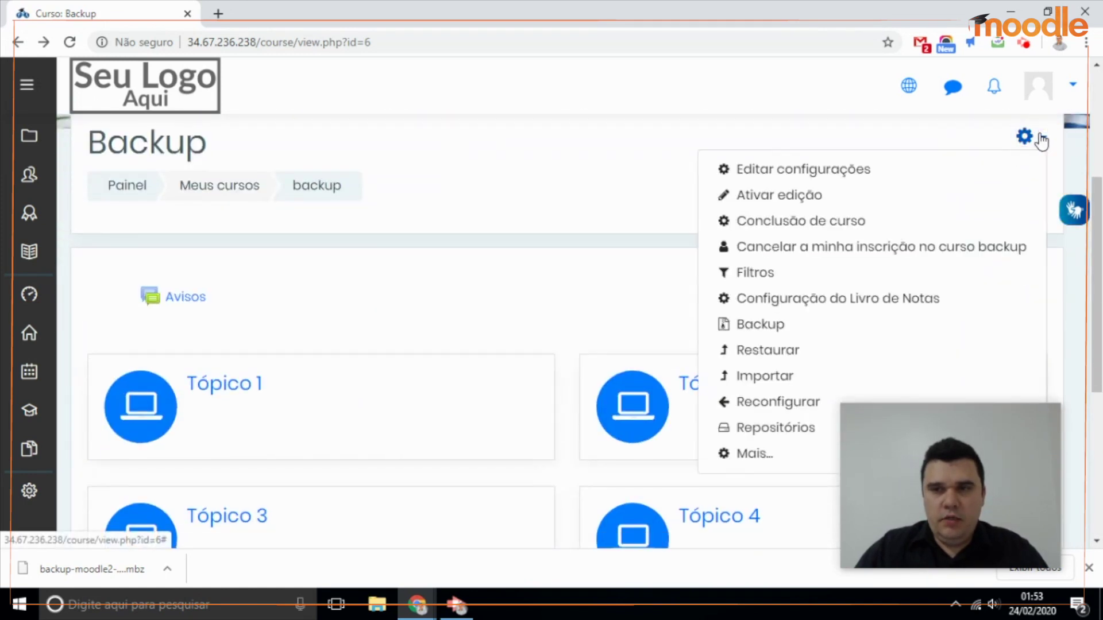
left_click(816, 194)
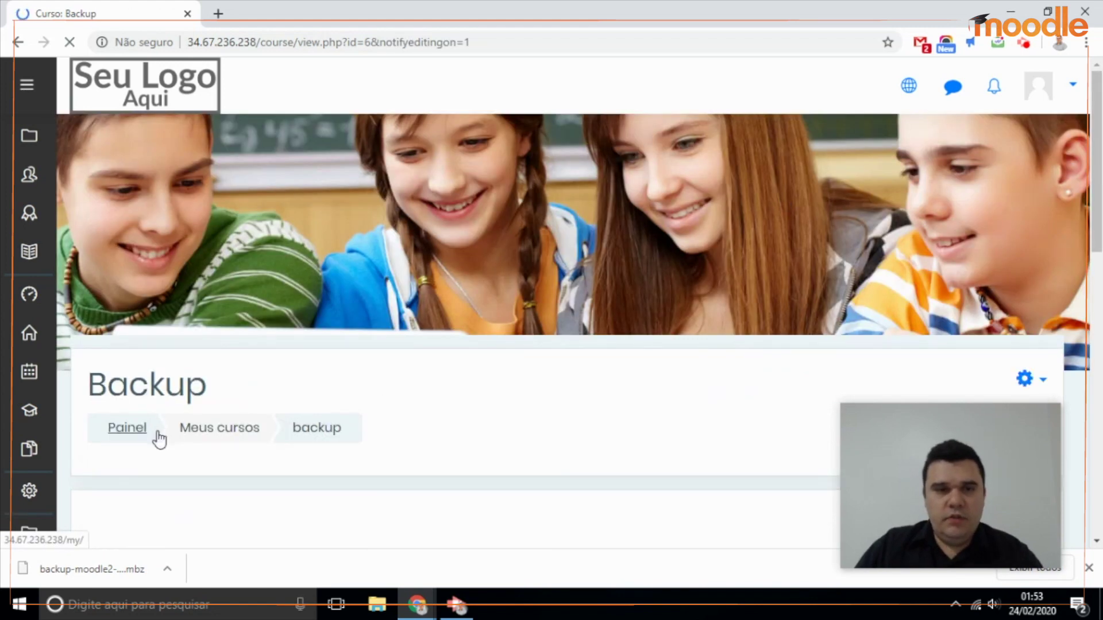
Add an Administração block to the Backup course
scroll(155, 439, "down", 4)
scroll(23, 464, "down", 3)
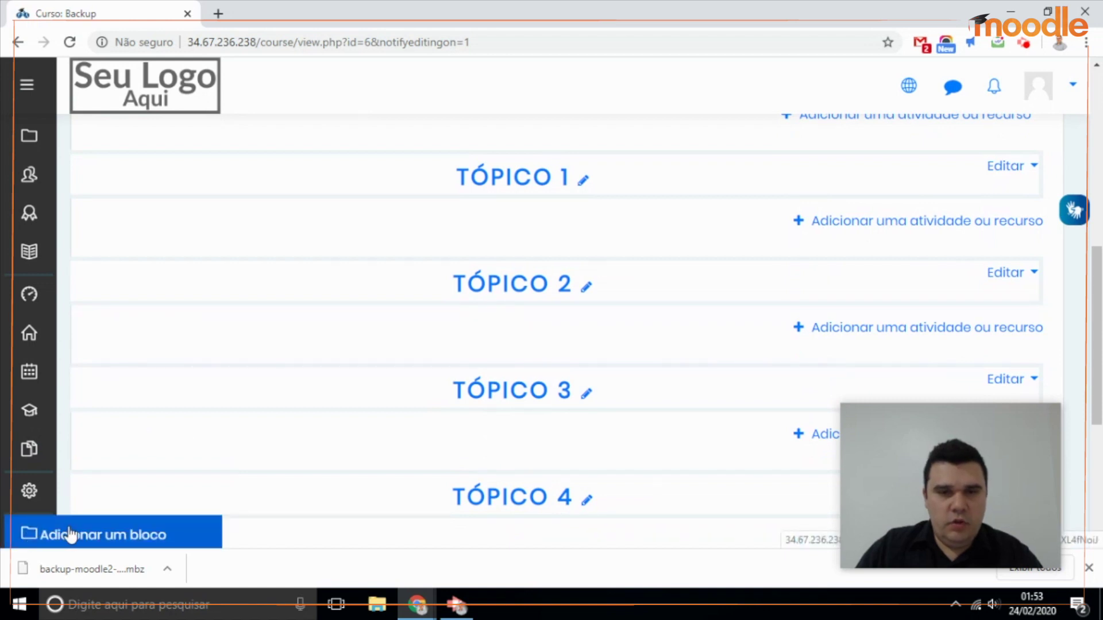
left_click(69, 535)
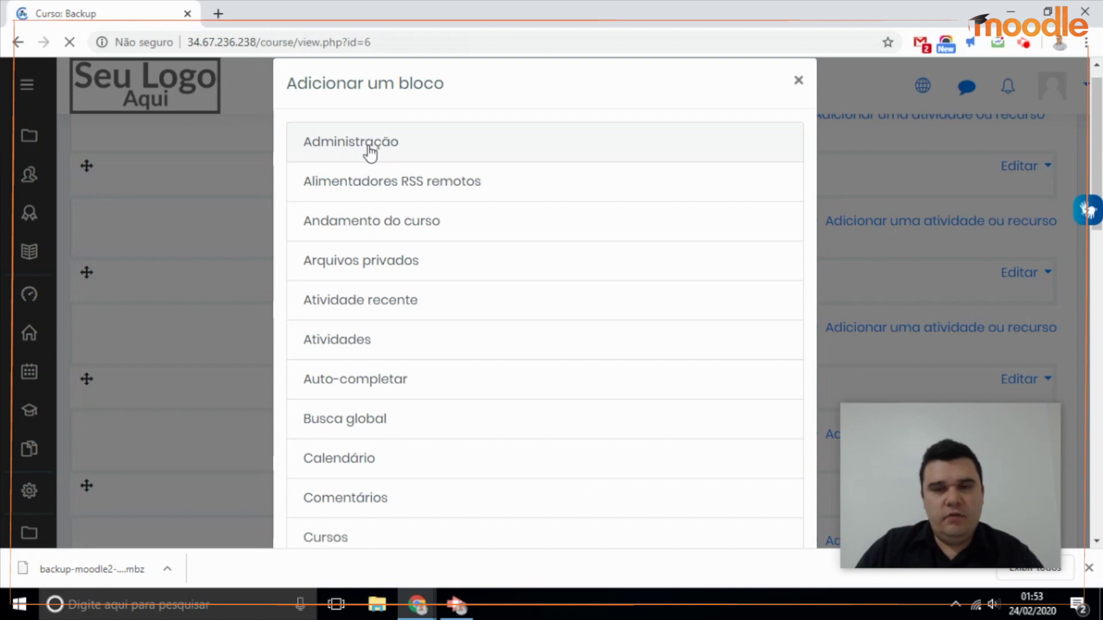
left_click(371, 154)
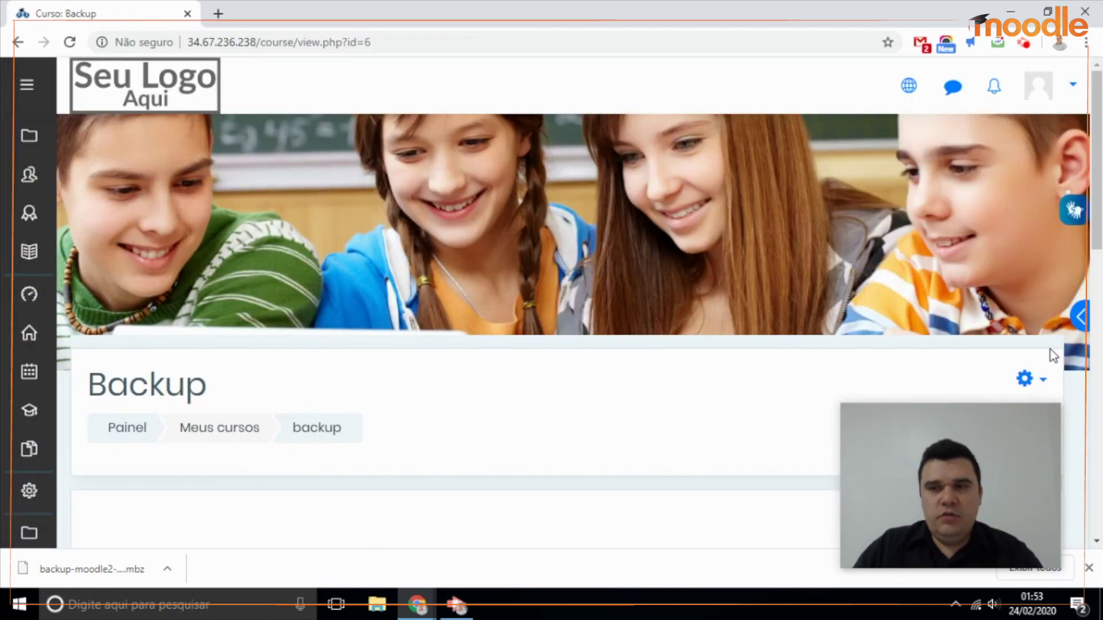
Reveal the course's Administração block and open its Restaurar page
left_click(1080, 317)
left_click_drag(951, 457, 234, 448)
scroll(995, 336, "down", 3)
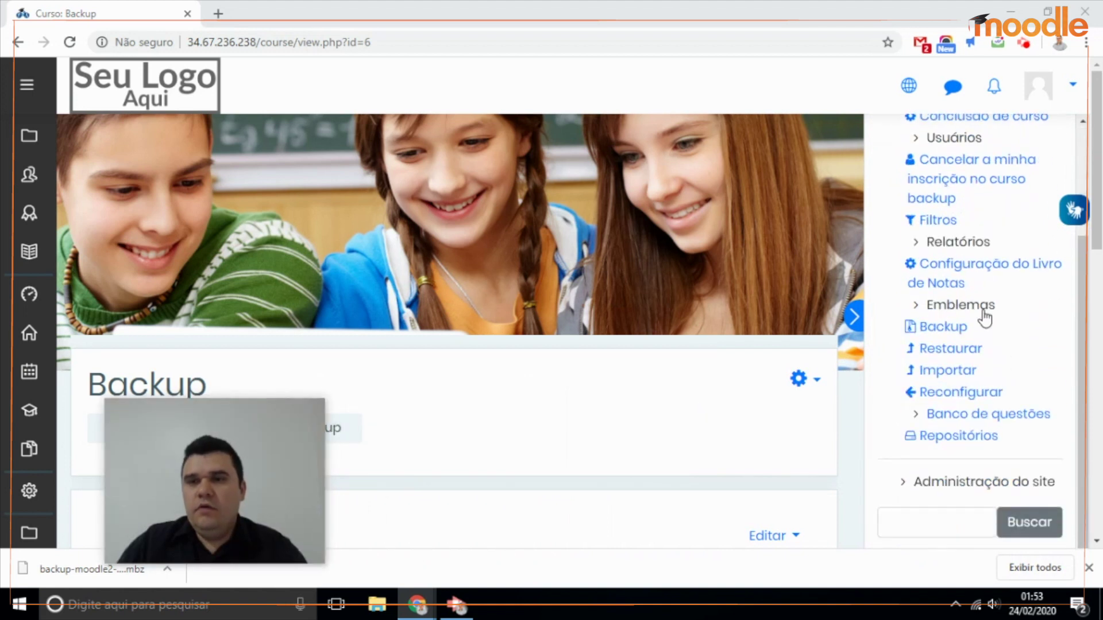
left_click(963, 353)
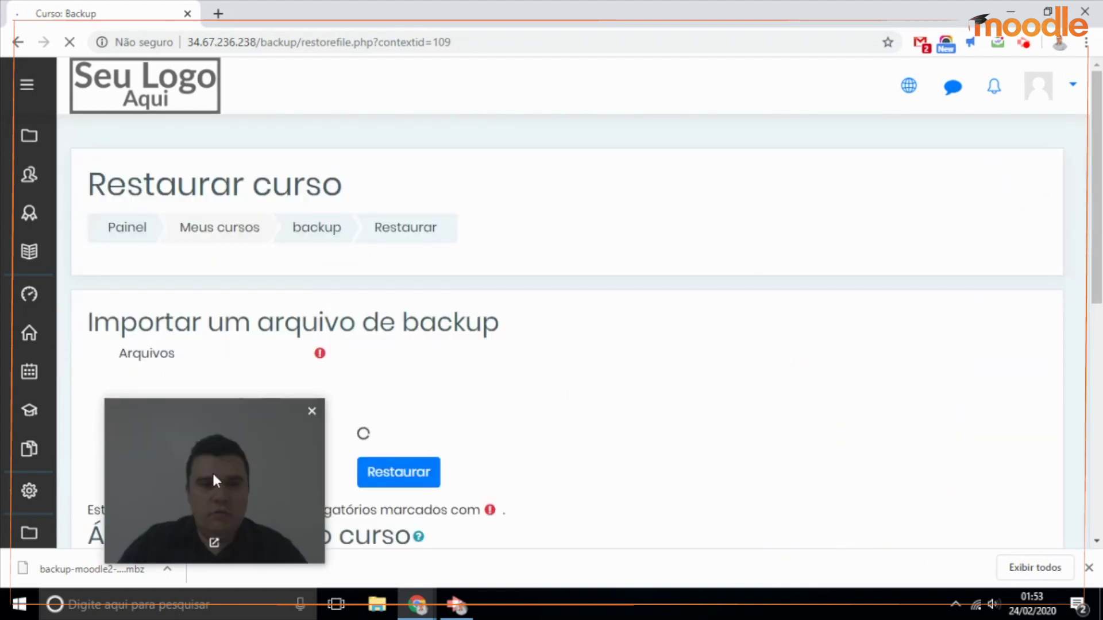
Upload the downloaded backup-moodle2 .mbz file as the backup to import and start restoring it
left_click_drag(212, 471, 189, 440)
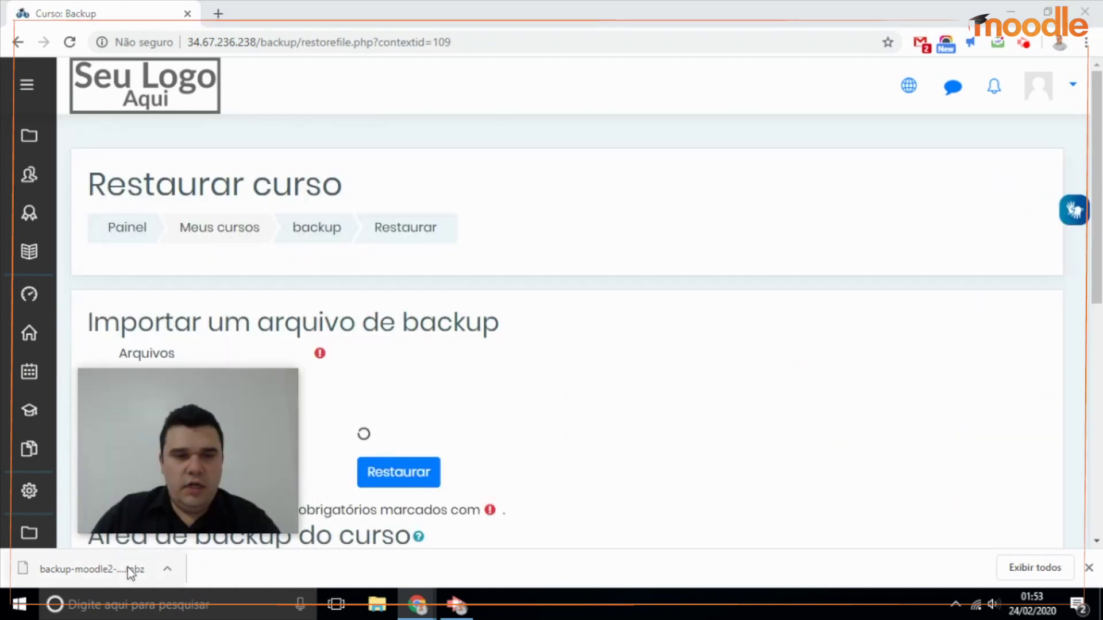
left_click_drag(121, 573, 523, 425)
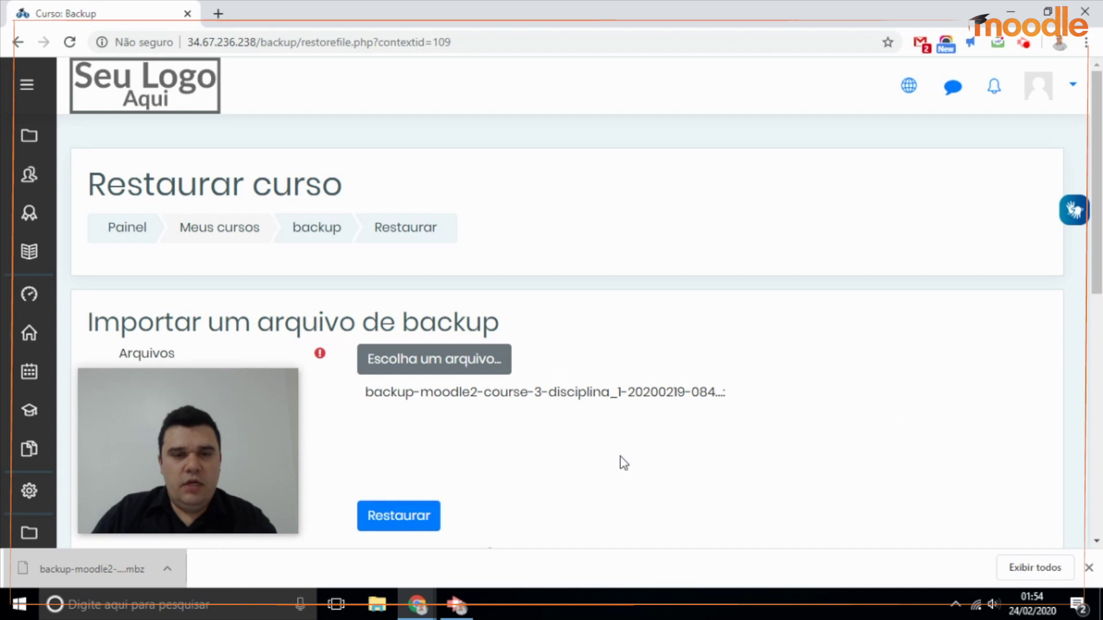
left_click(429, 515)
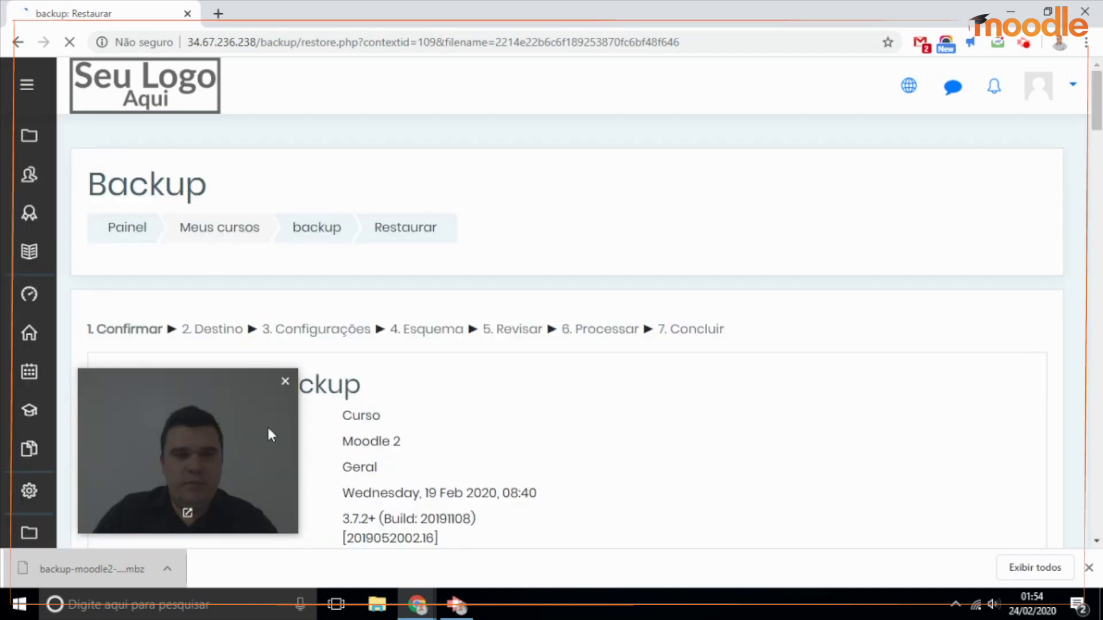
Review the backup's details, settings and included course sections, and continue to the Destino stage of the restore
left_click_drag(253, 436, 1038, 477)
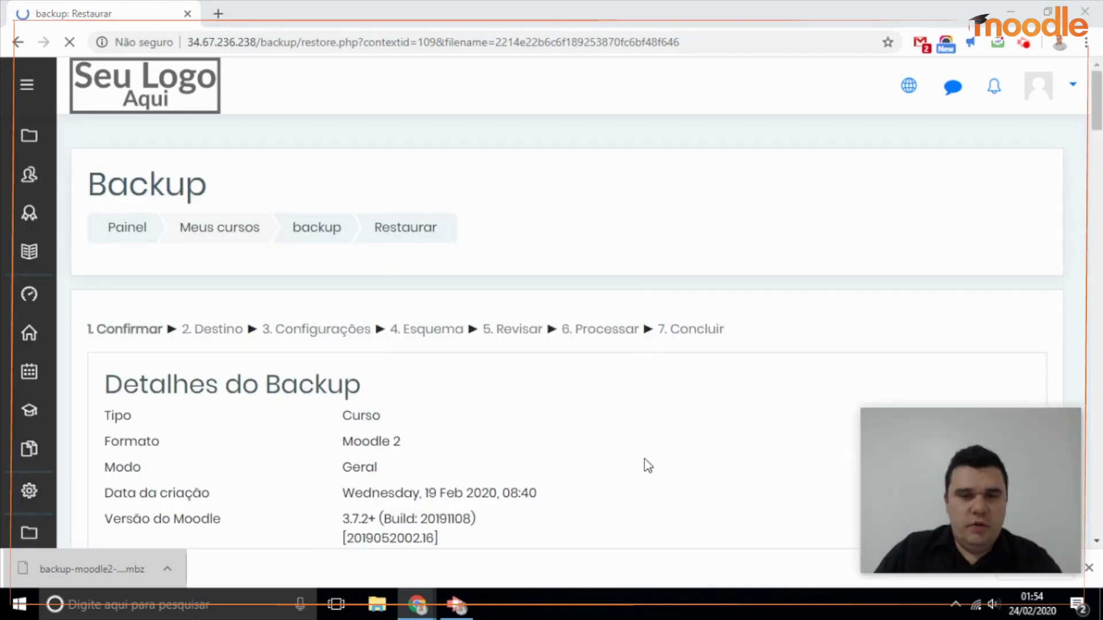
scroll(517, 430, "down", 5)
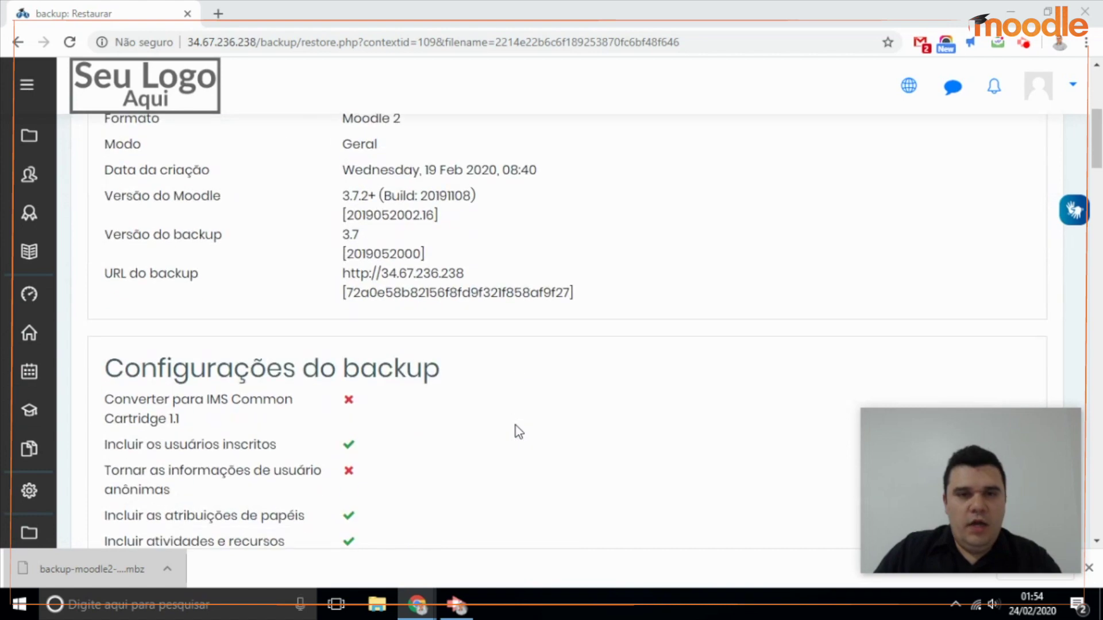
scroll(519, 432, "down", 6)
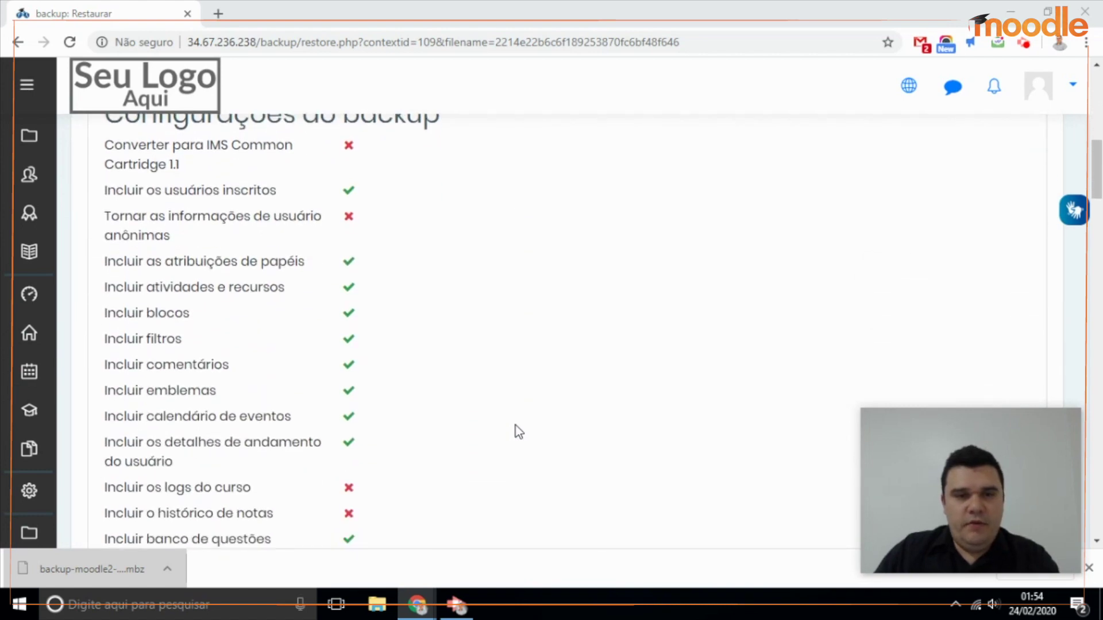
scroll(519, 432, "down", 8)
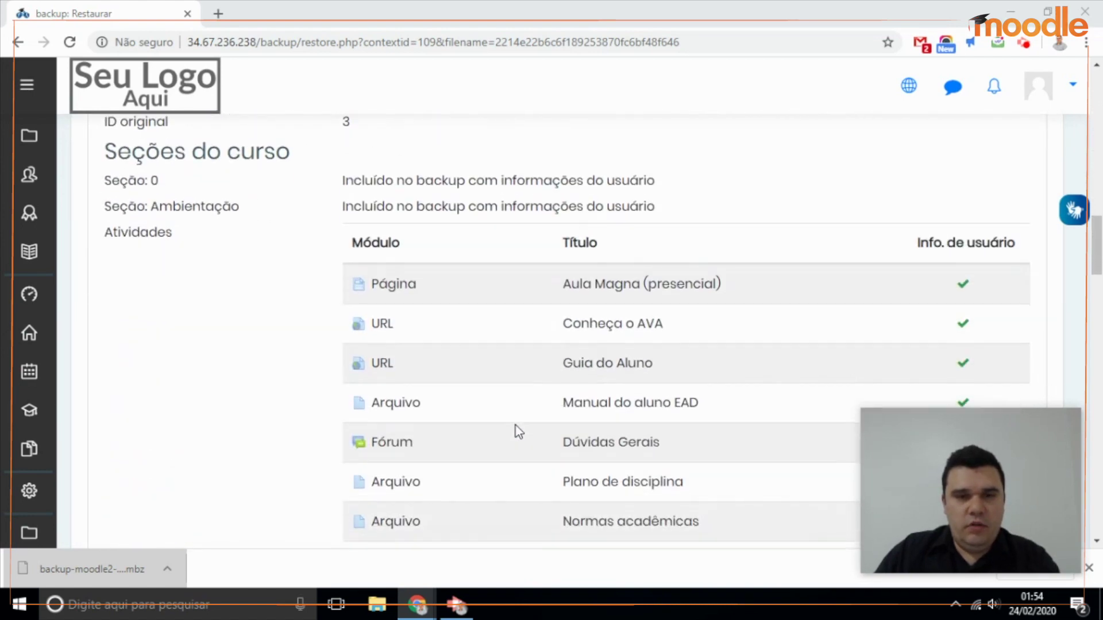
scroll(519, 432, "down", 10)
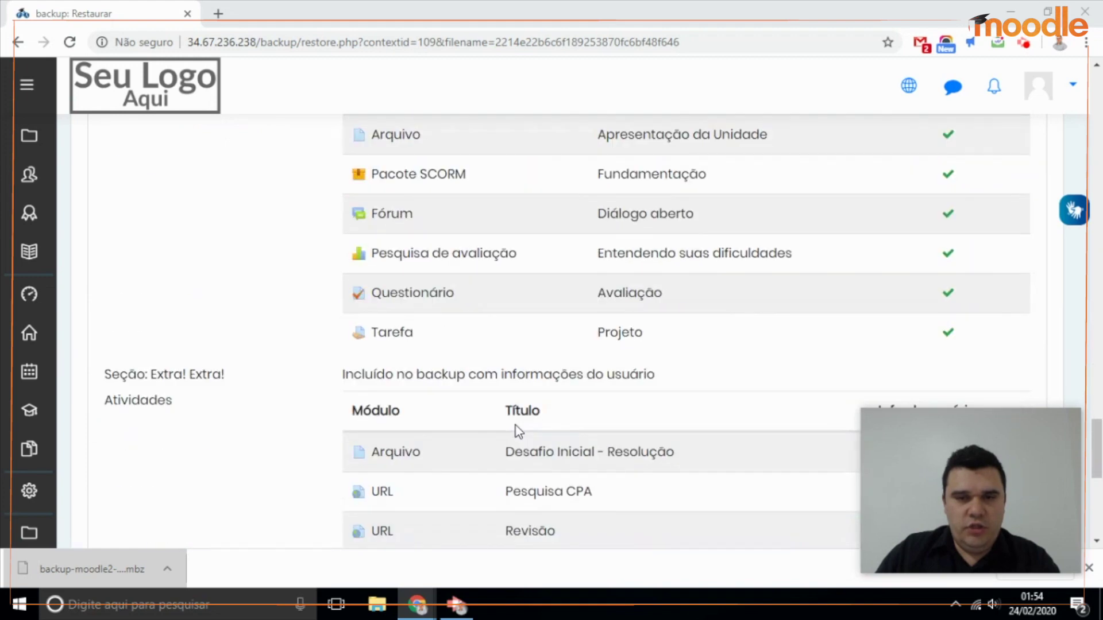
scroll(515, 426, "up", 5)
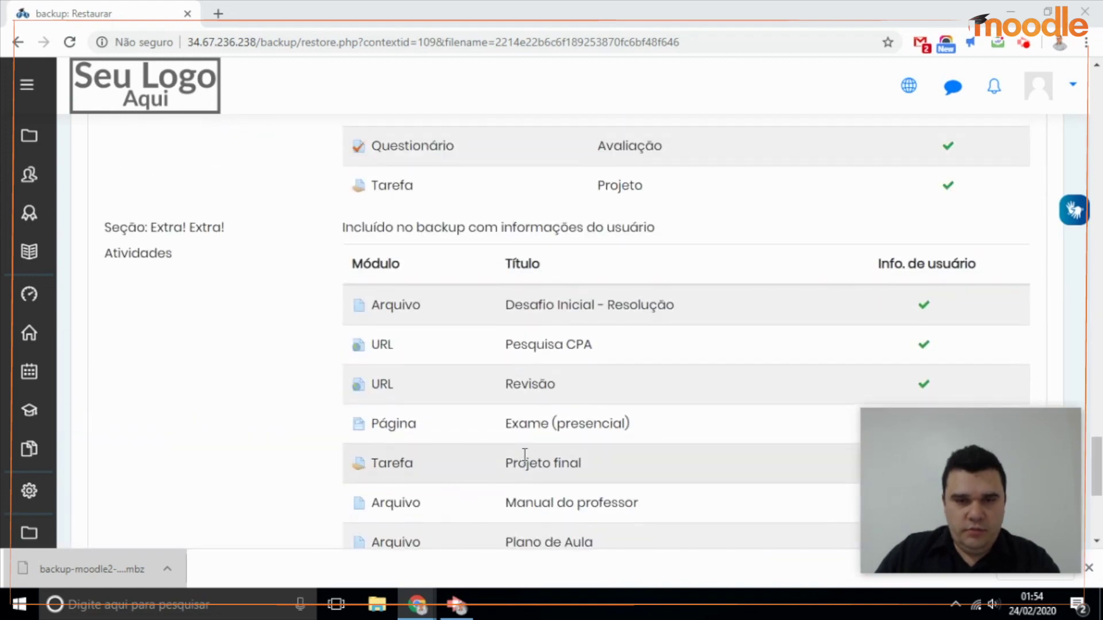
scroll(525, 454, "down", 2)
scroll(526, 454, "up", 6)
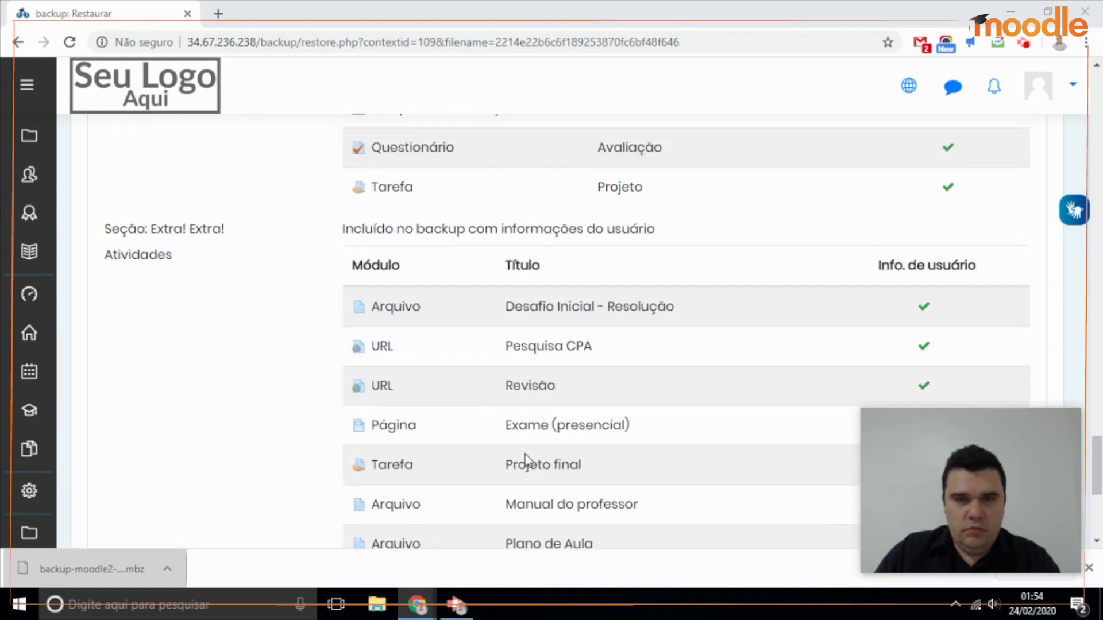
scroll(525, 454, "down", 10)
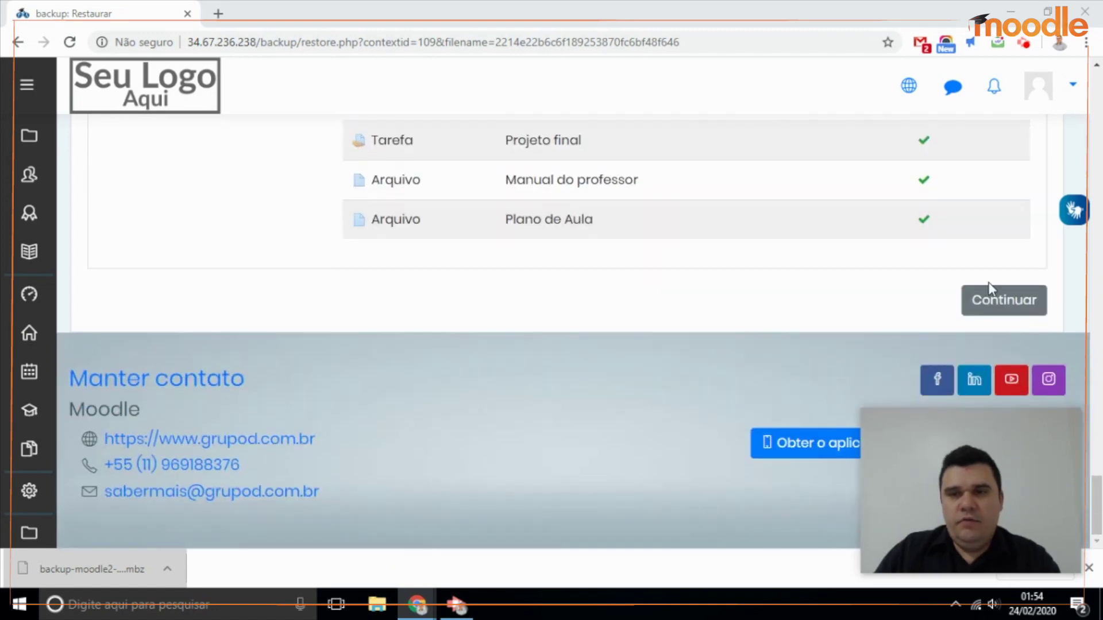
left_click(997, 311)
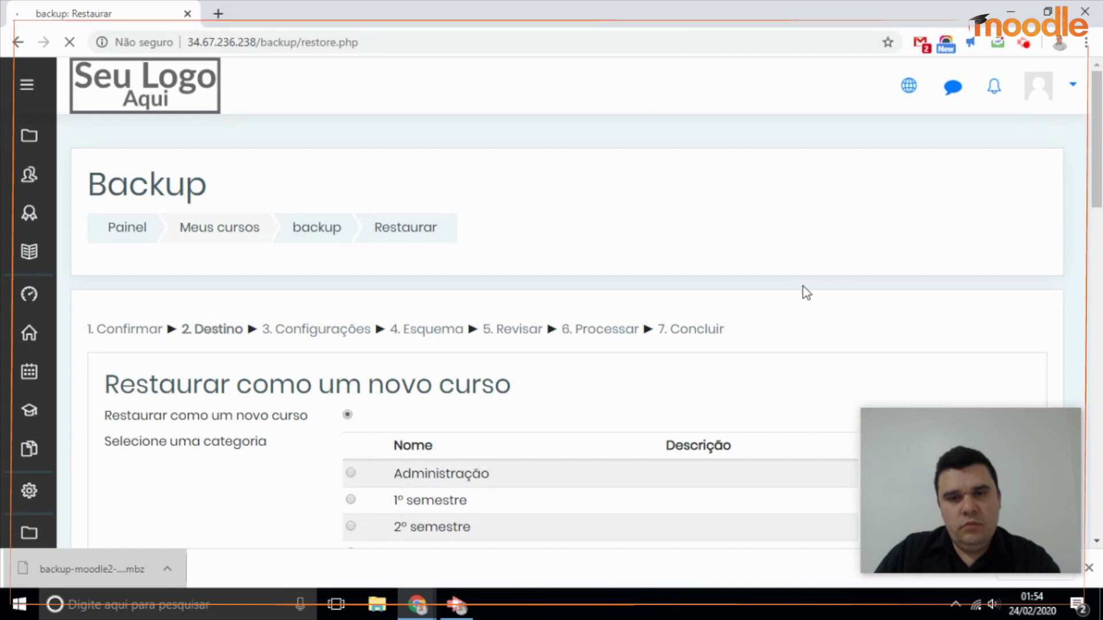
Choose to restore into this course with its existing content deleted, and continue to the Configurações stage
scroll(798, 291, "down", 3)
scroll(798, 287, "down", 3)
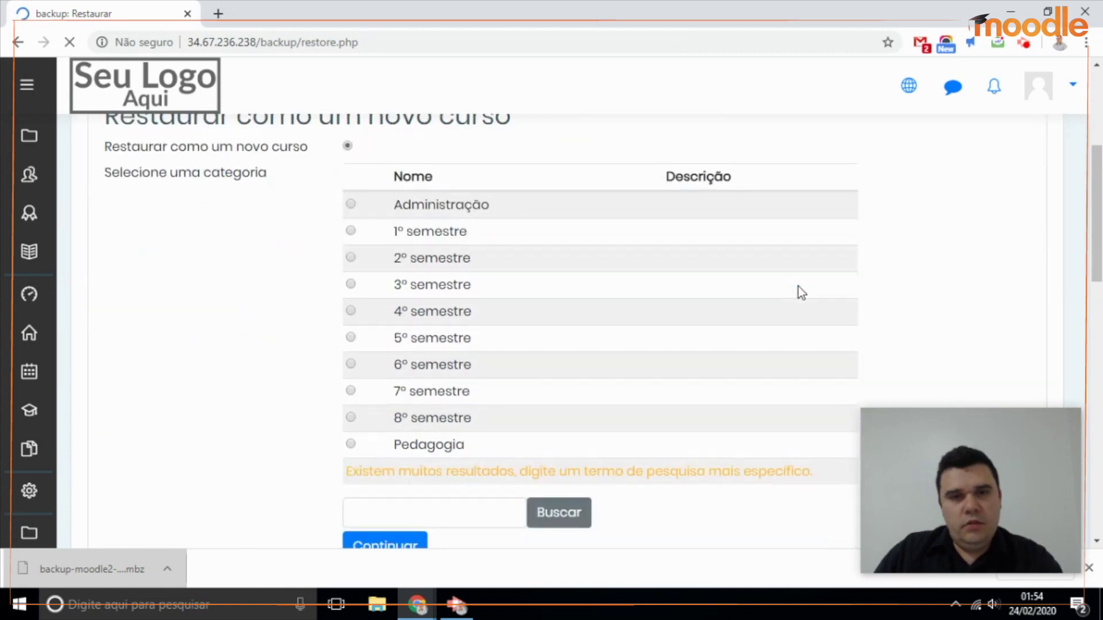
scroll(480, 379, "up", 2)
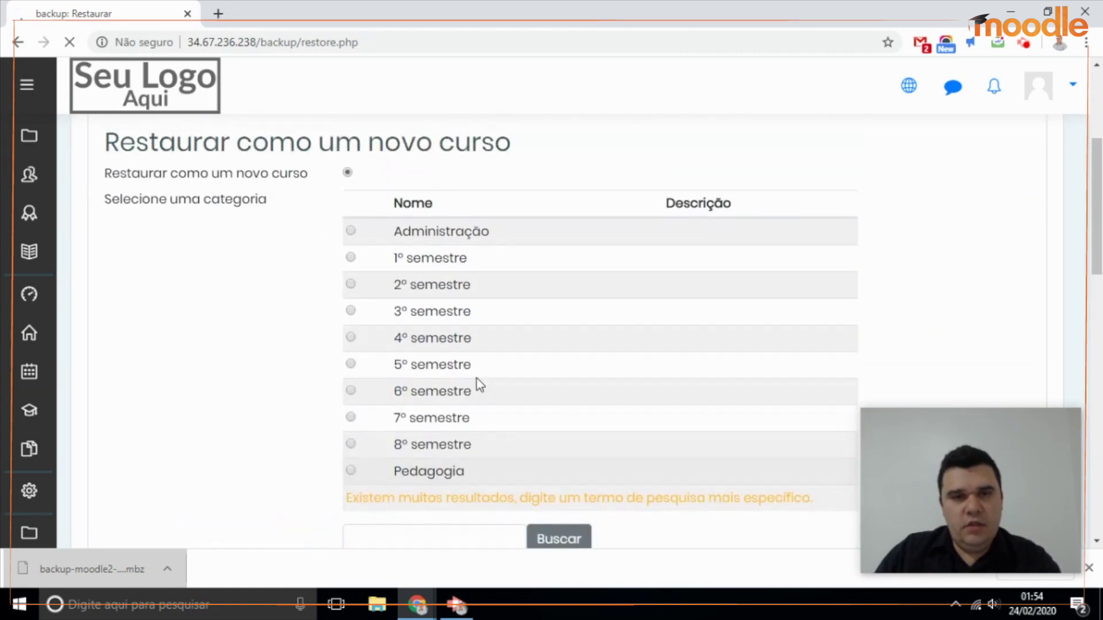
scroll(196, 195, "up", 2)
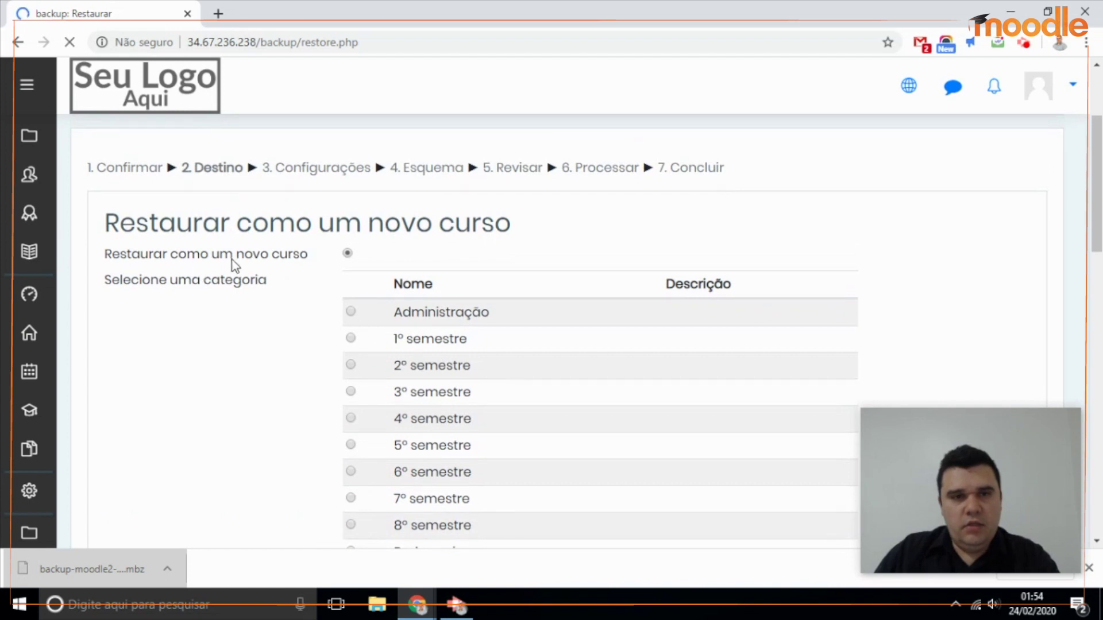
scroll(275, 298, "up", 3)
scroll(275, 298, "down", 4)
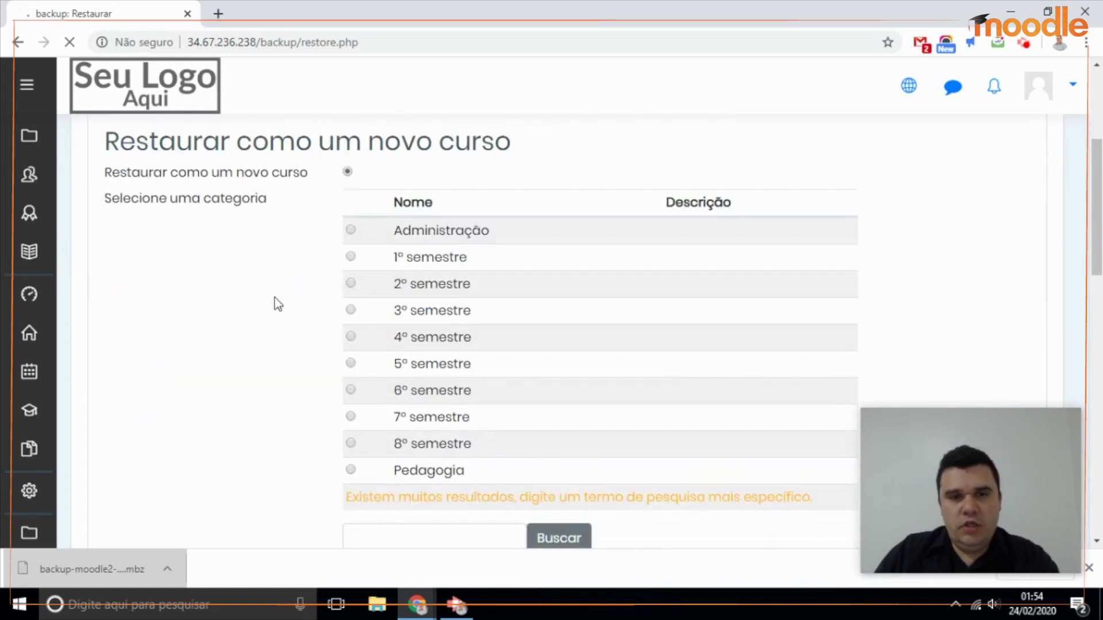
scroll(275, 297, "down", 8)
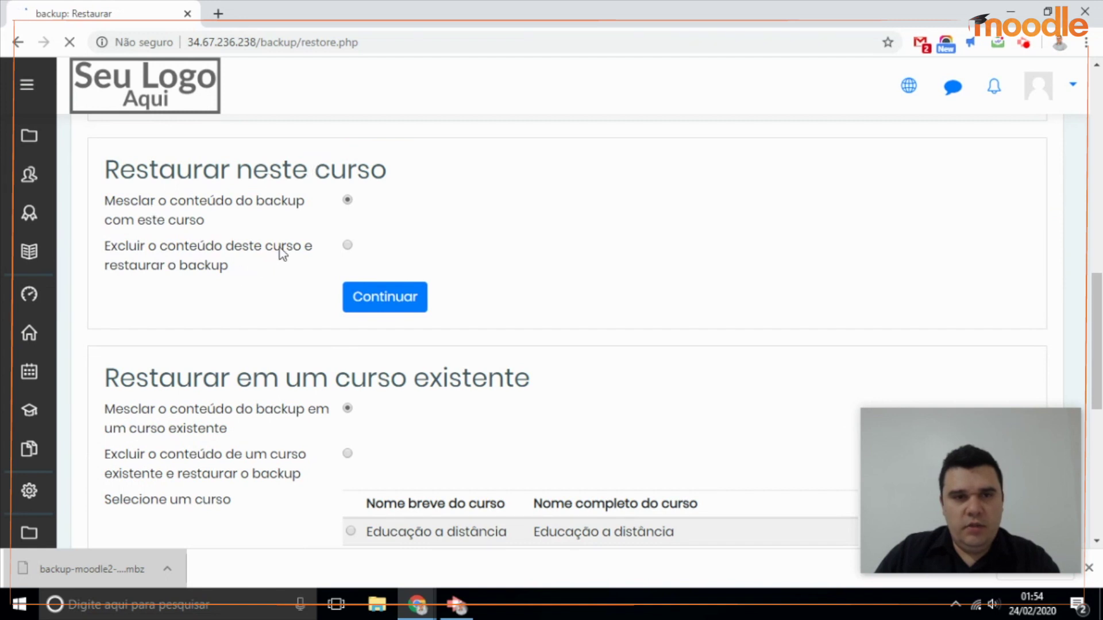
left_click(349, 245)
left_click(414, 304)
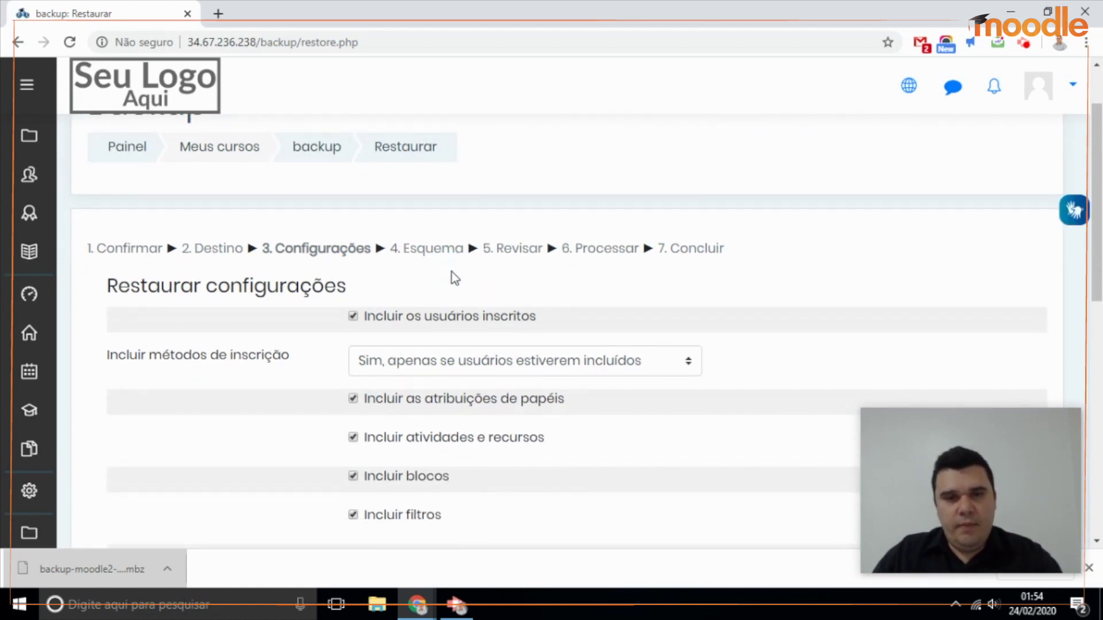
Keep enrolment methods included only if users are included, and proceed to the Esquema stage with the other default restore settings
left_click(574, 363)
left_click(807, 344)
left_click(684, 366)
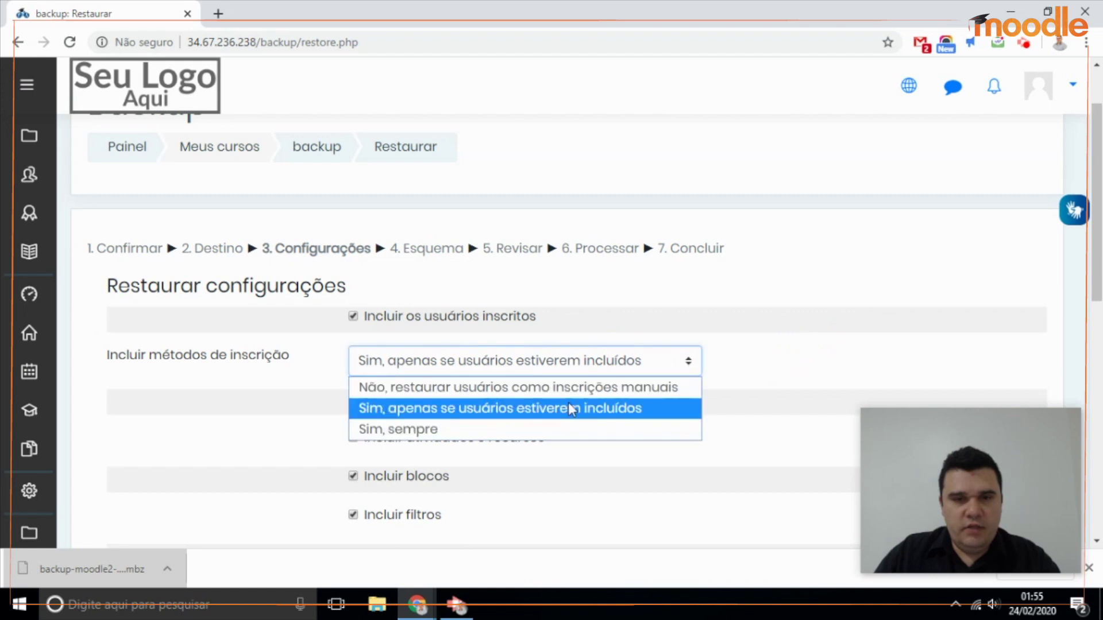
left_click(751, 321)
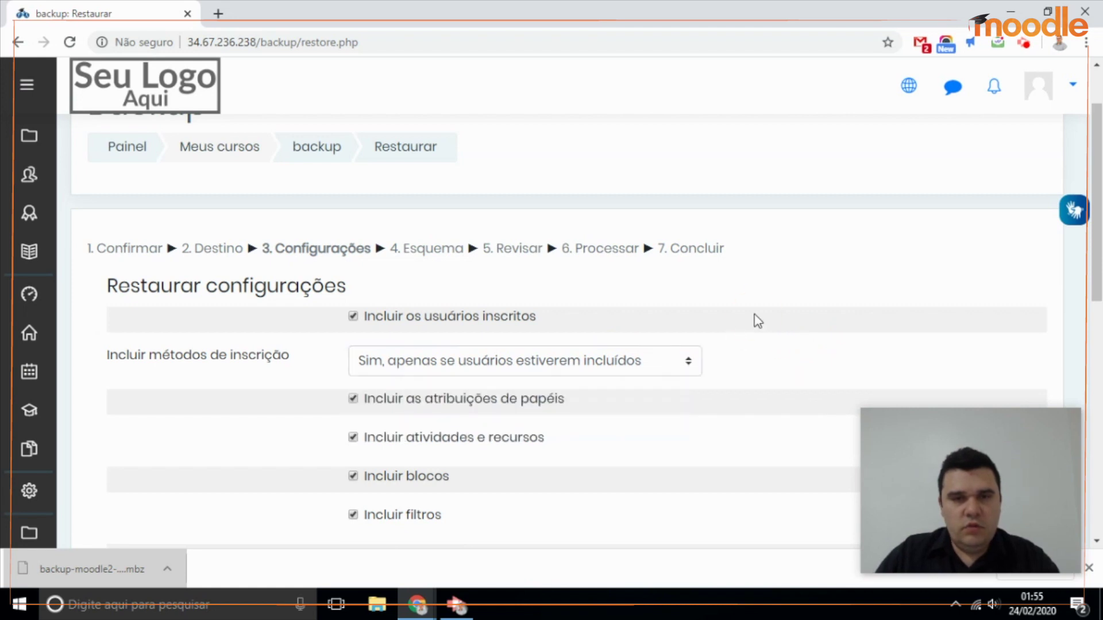
scroll(758, 322, "down", 10)
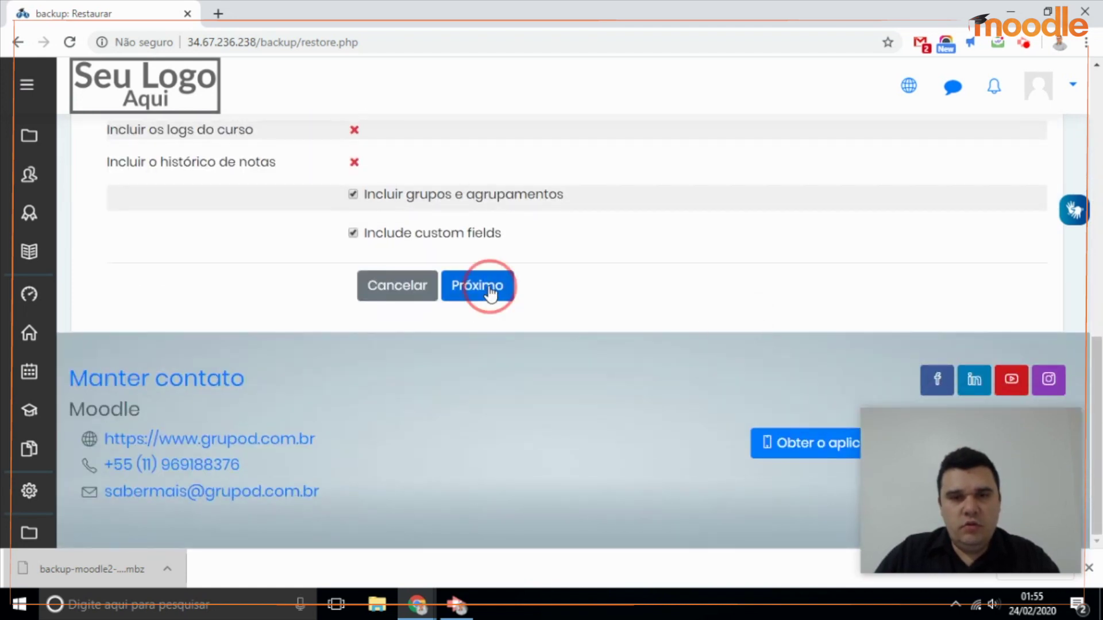
left_click(490, 291)
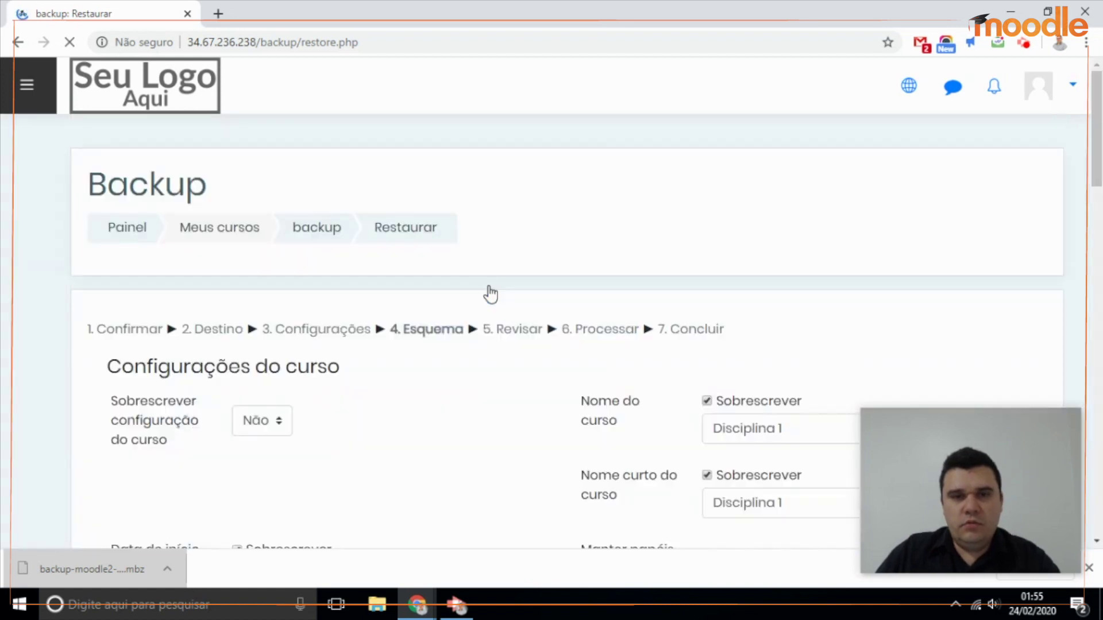
Set Sobrescrever configuração do curso to Sim, keep all sections and activities selected, and proceed to the Revisar stage
scroll(490, 294, "down", 3)
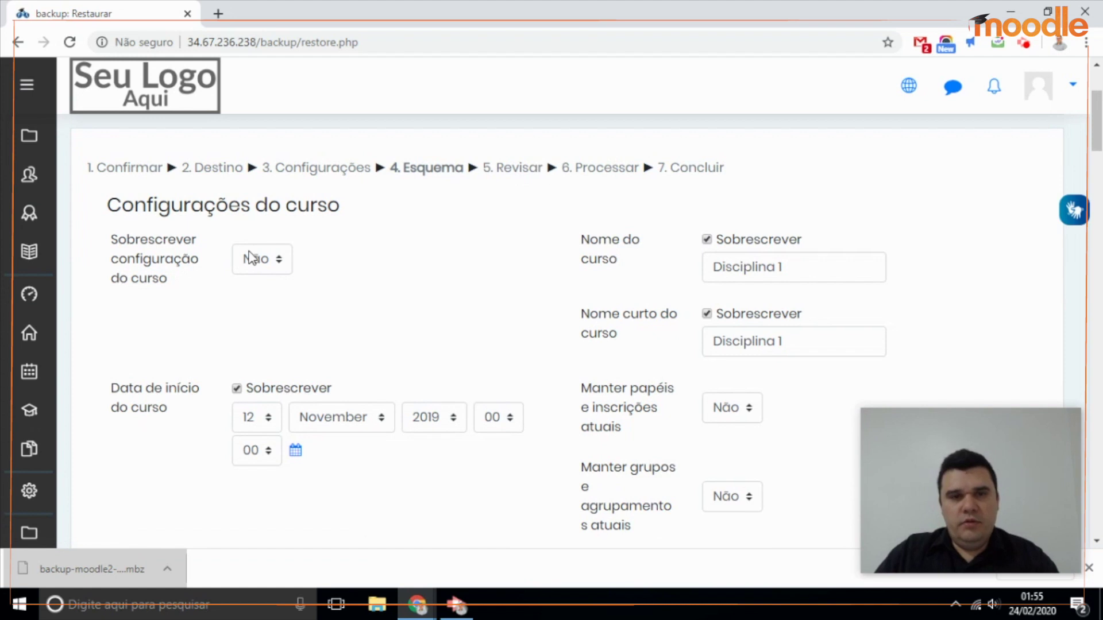
left_click(272, 266)
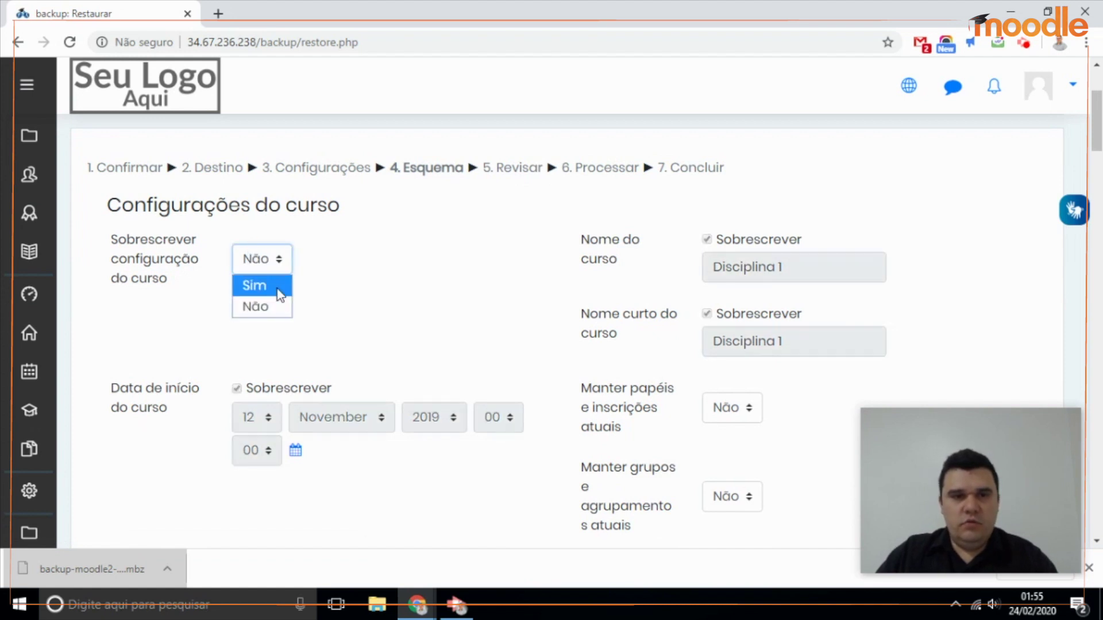
left_click(278, 288)
scroll(402, 295, "down", 10)
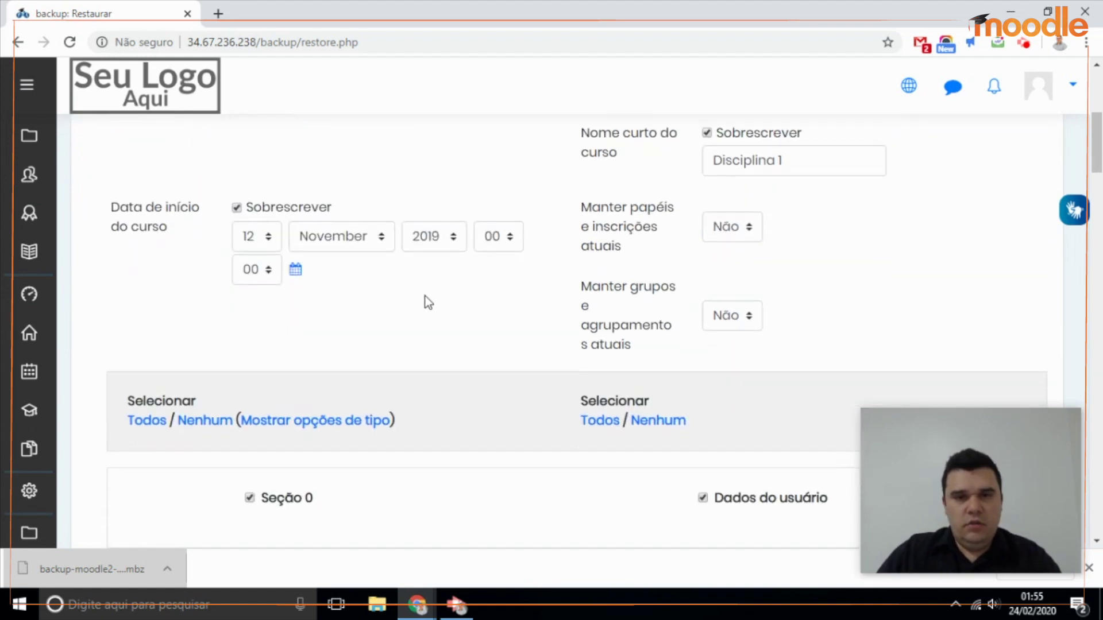
scroll(428, 303, "down", 15)
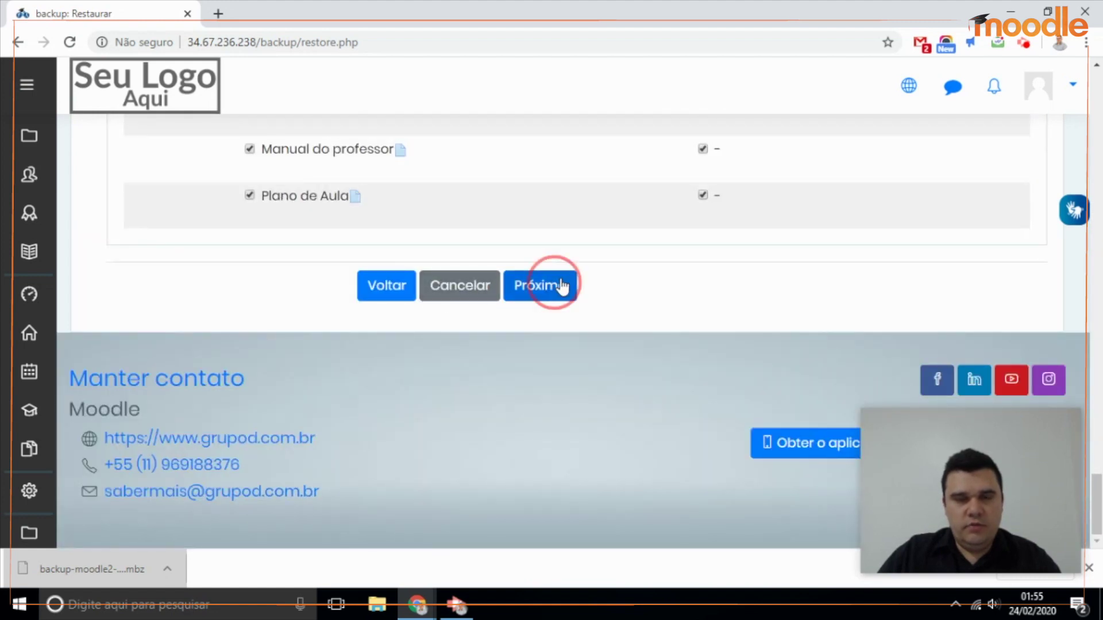
left_click(560, 285)
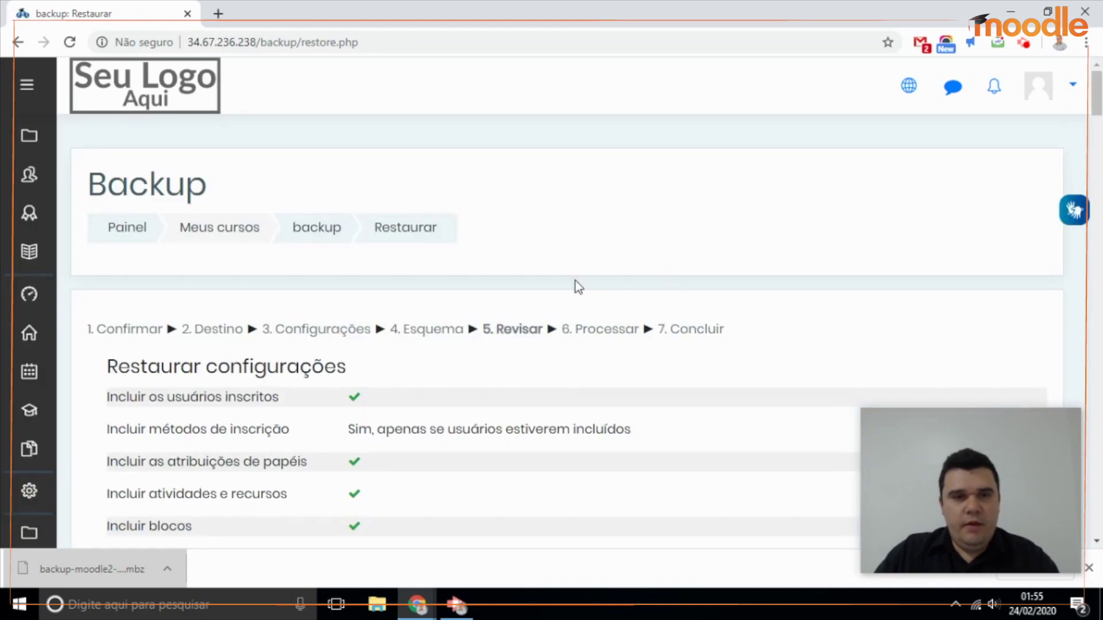
Review the restore summary, execute the restore, and continue to the restored course
scroll(660, 322, "down", 10)
scroll(661, 319, "down", 15)
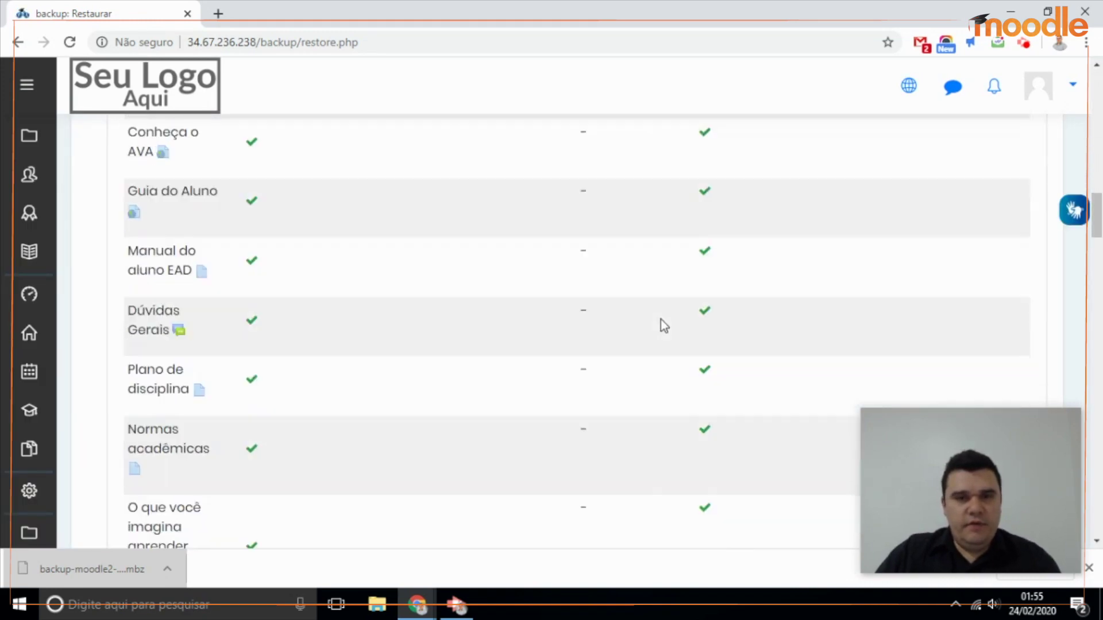
scroll(660, 318, "down", 10)
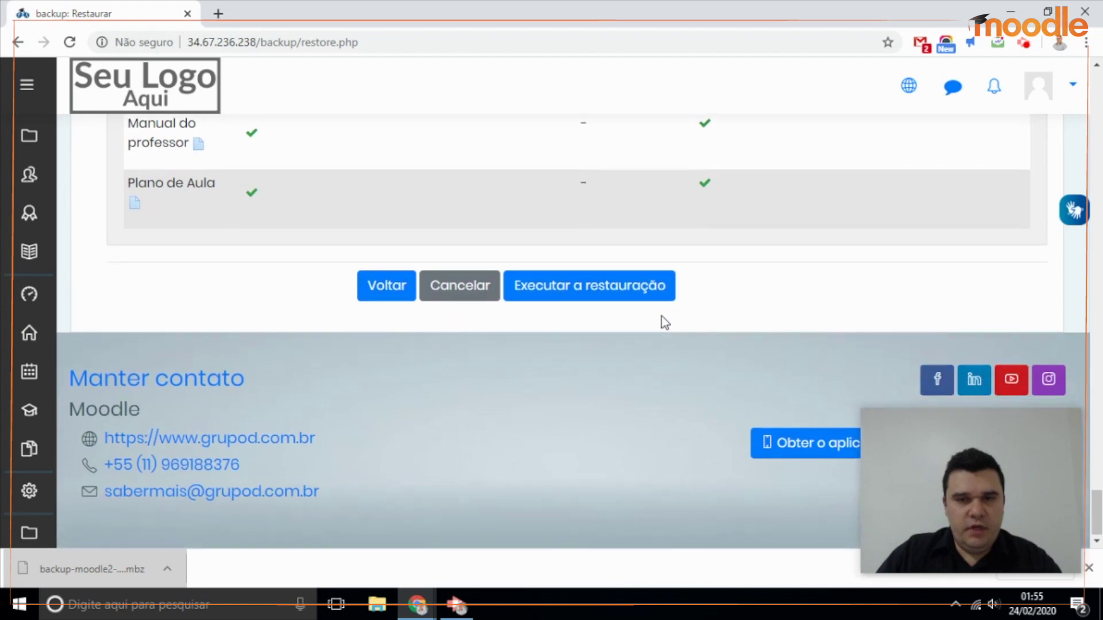
left_click(562, 290)
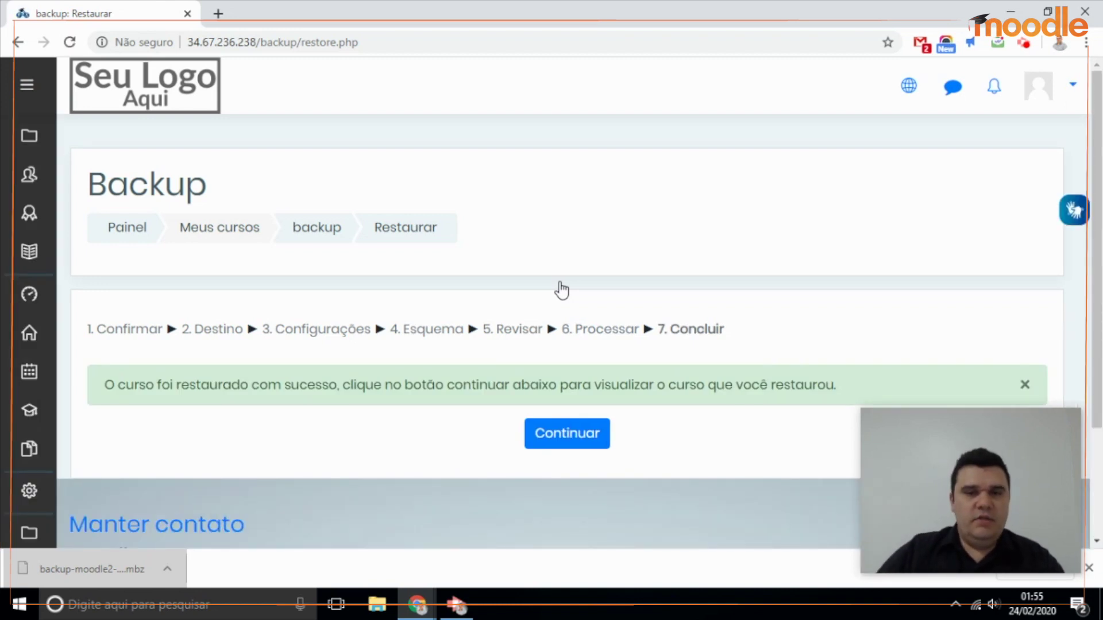
left_click(574, 434)
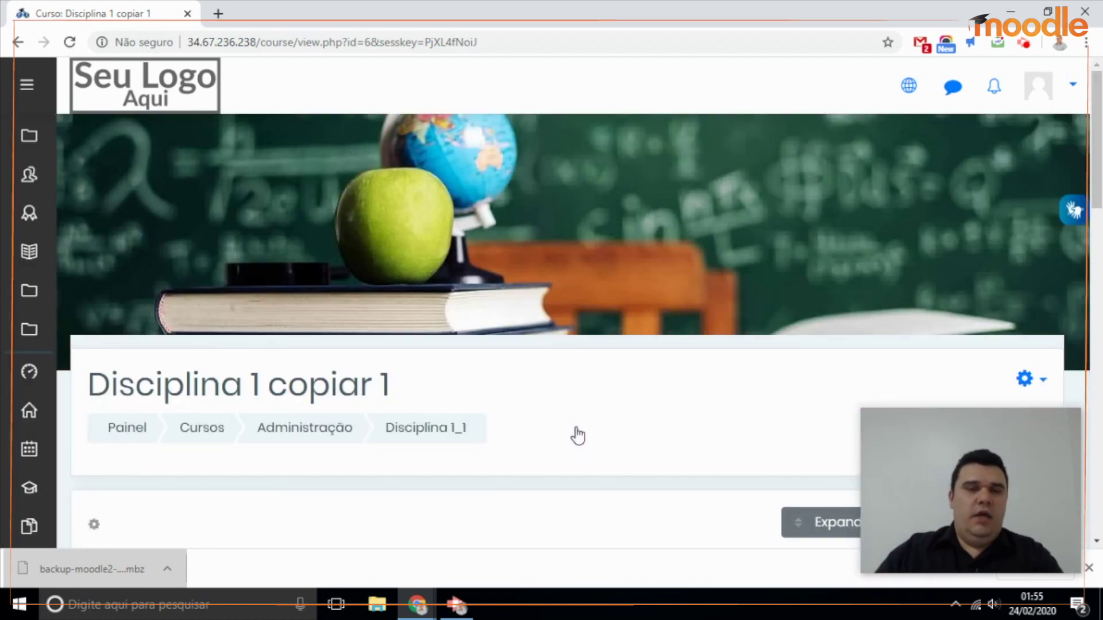
Dismiss the Preferência dos dados notice and look over the restored course's list of sections
scroll(567, 321, "down", 1)
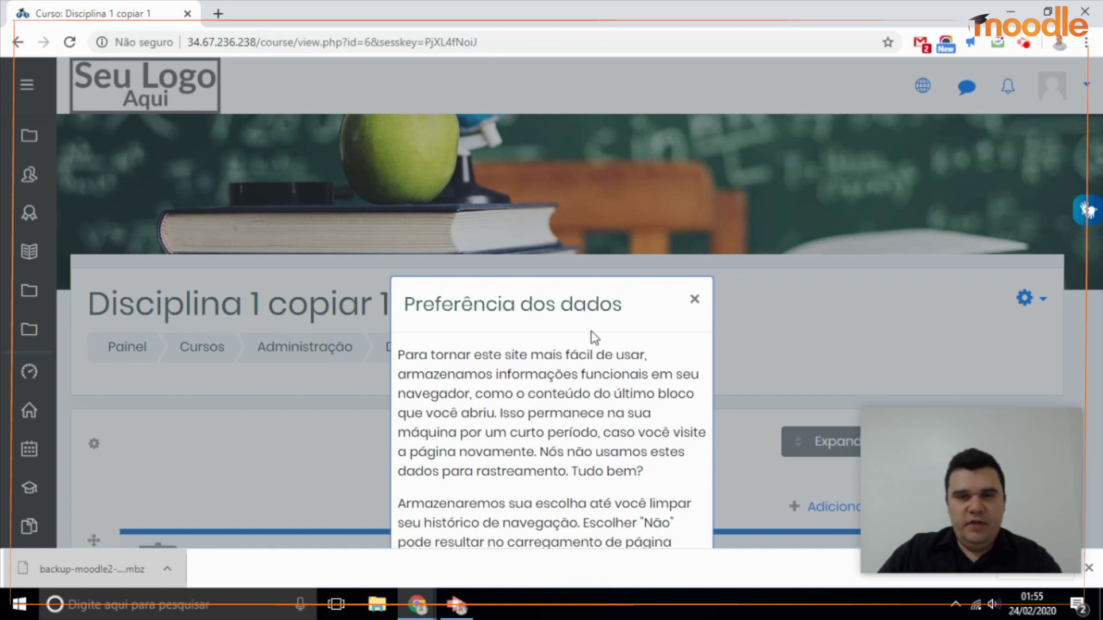
left_click(694, 301)
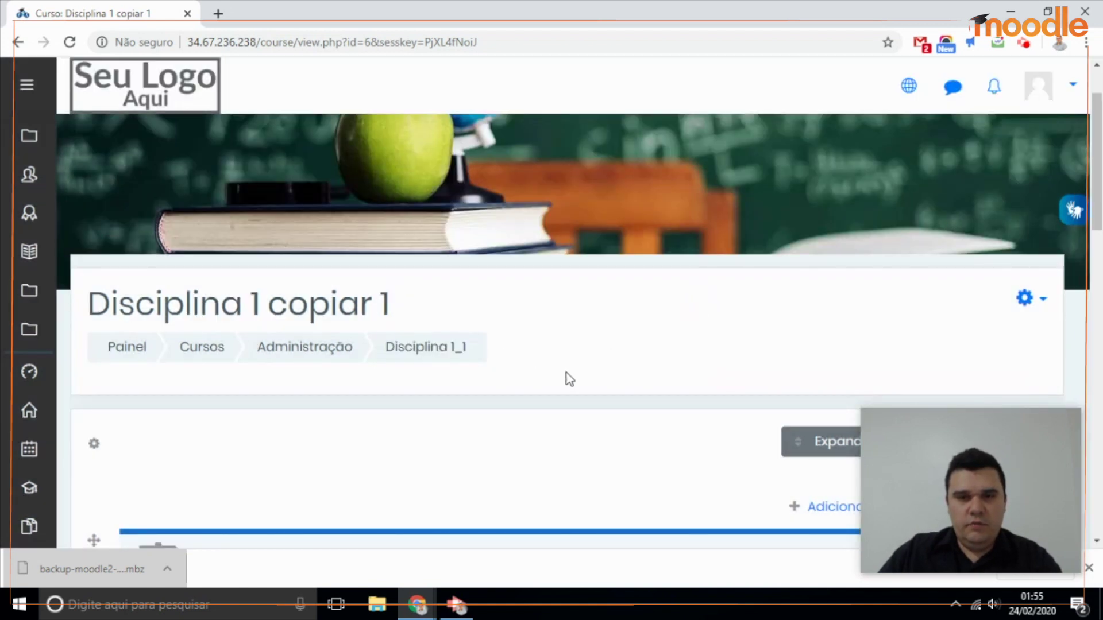
scroll(630, 370, "down", 3)
scroll(603, 276, "down", 2)
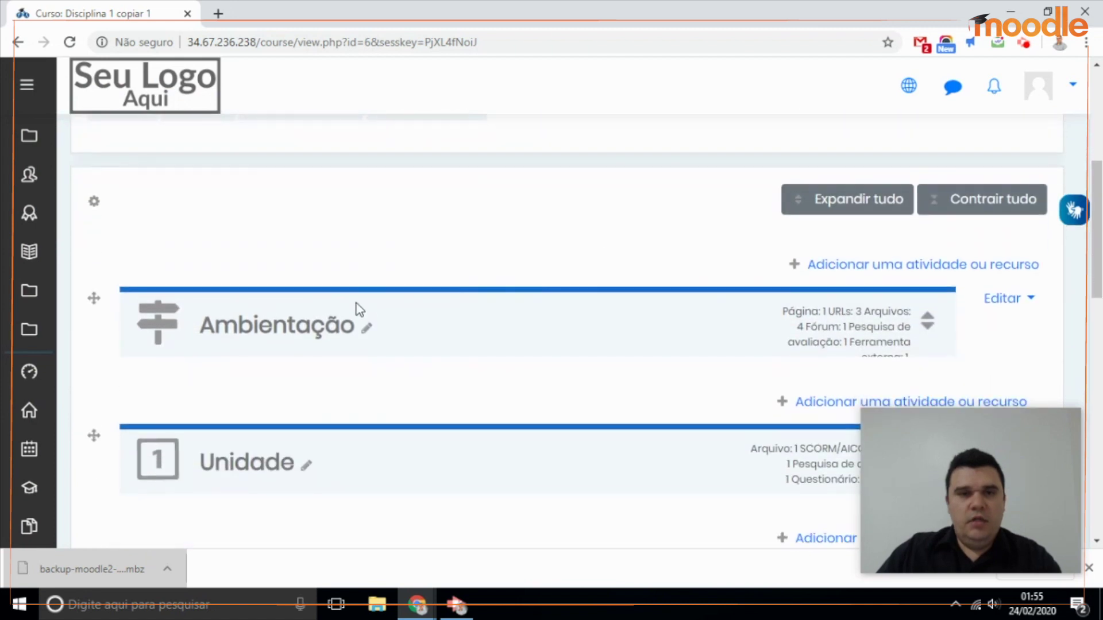
Open the Ambientação section and examine its restored activities and resources
left_click(306, 339)
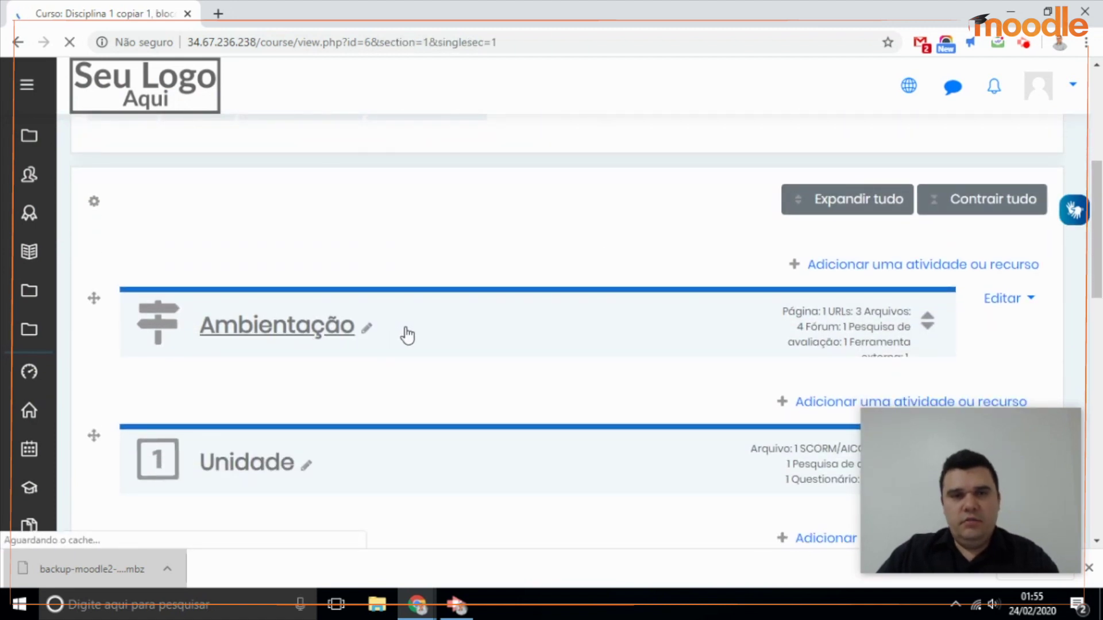
scroll(409, 331, "down", 3)
scroll(416, 323, "down", 3)
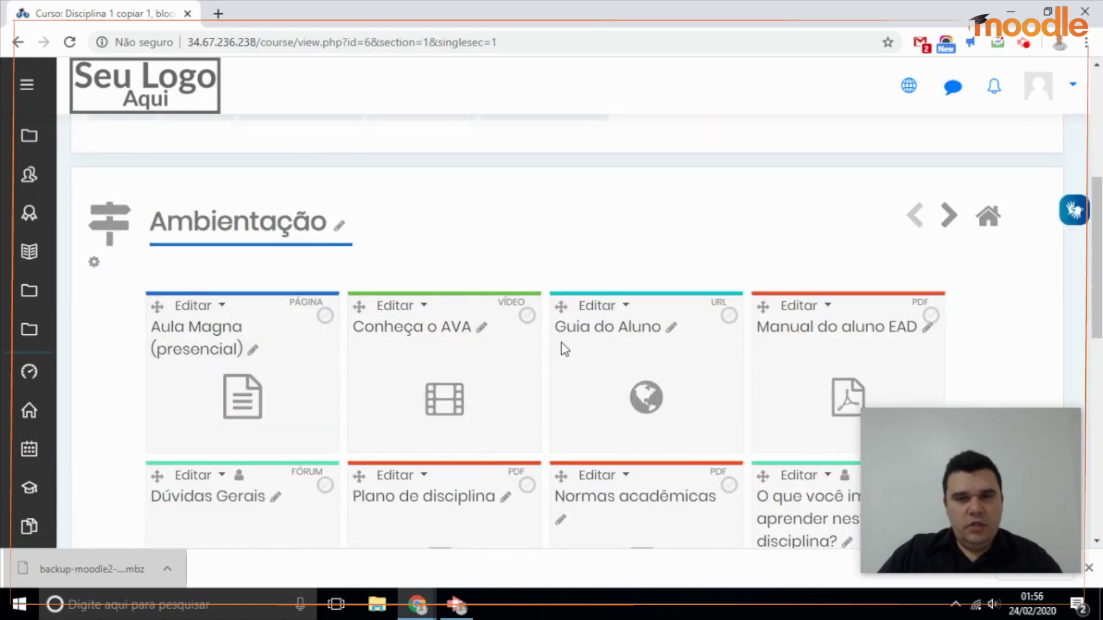
scroll(850, 348, "down", 5)
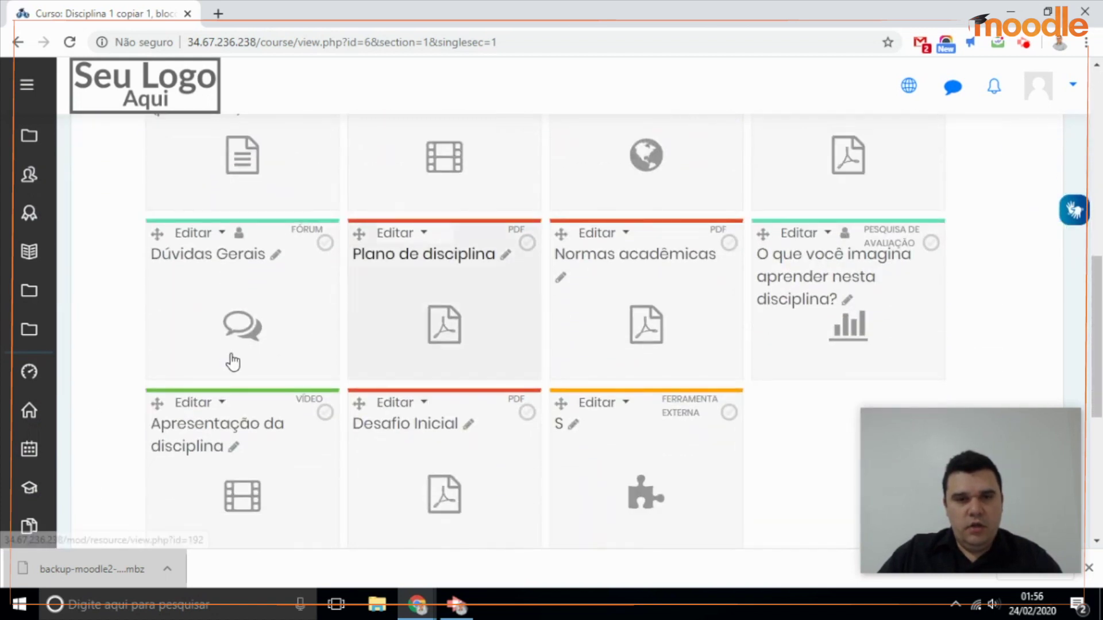
scroll(581, 391, "down", 3)
scroll(514, 370, "up", 13)
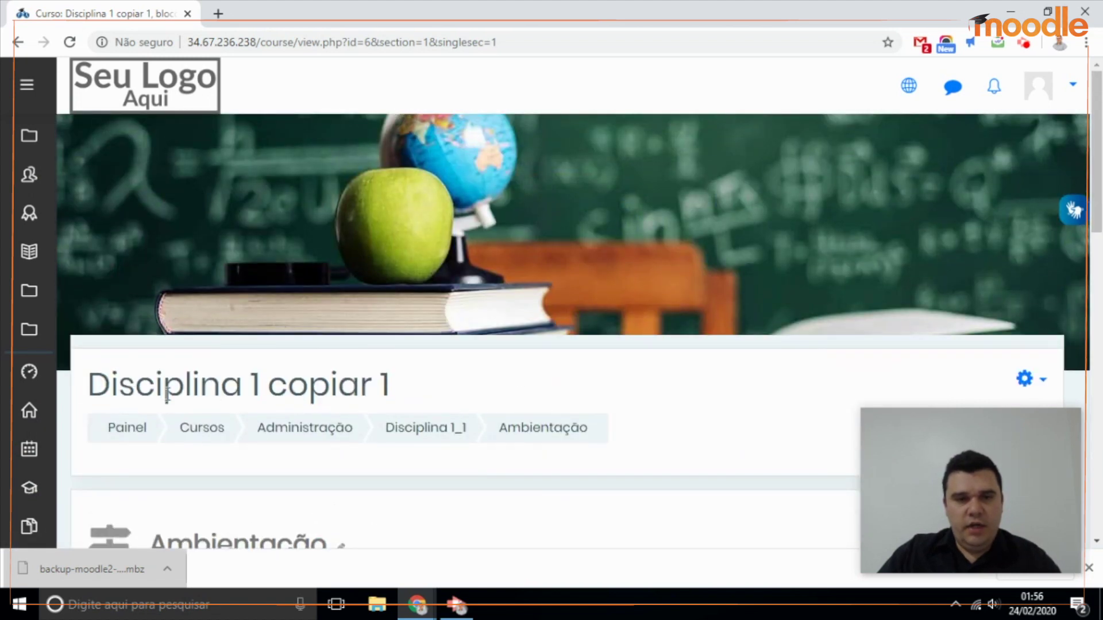
Change the restored course's full name to Nome 1, save the course settings, and check the course page
left_click(1026, 380)
left_click(824, 412)
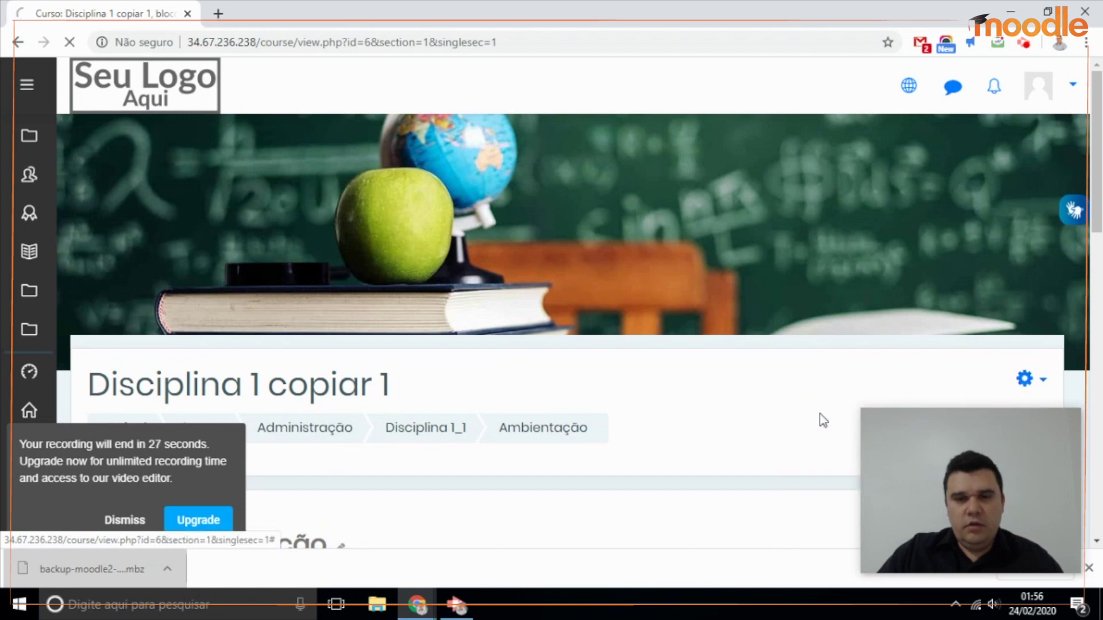
left_click(122, 521)
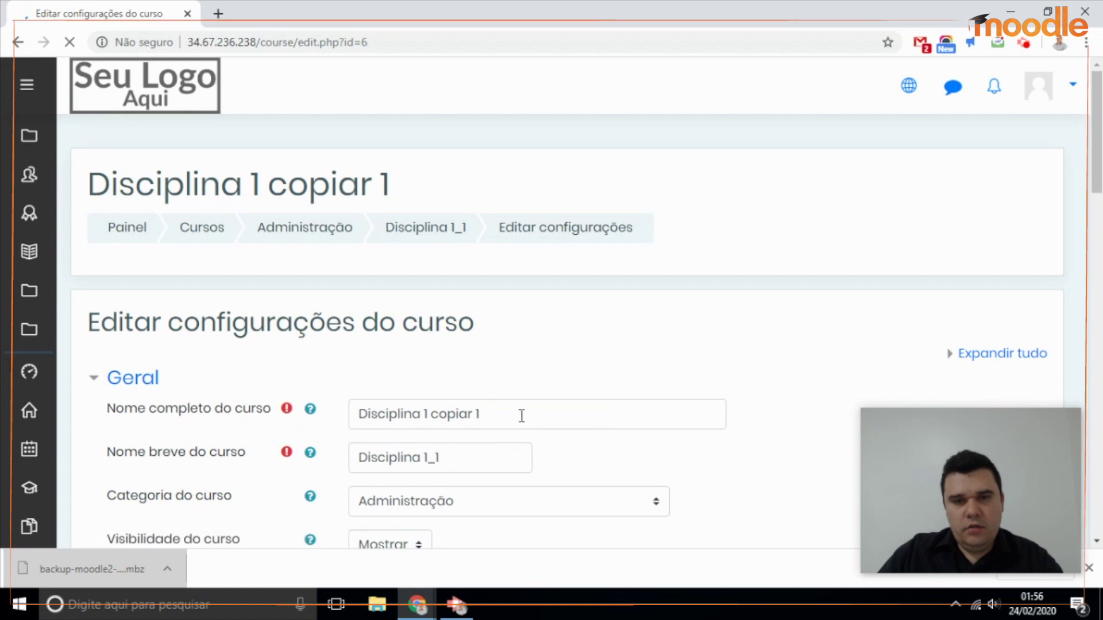
left_click_drag(519, 414, 359, 424)
type("Nome")
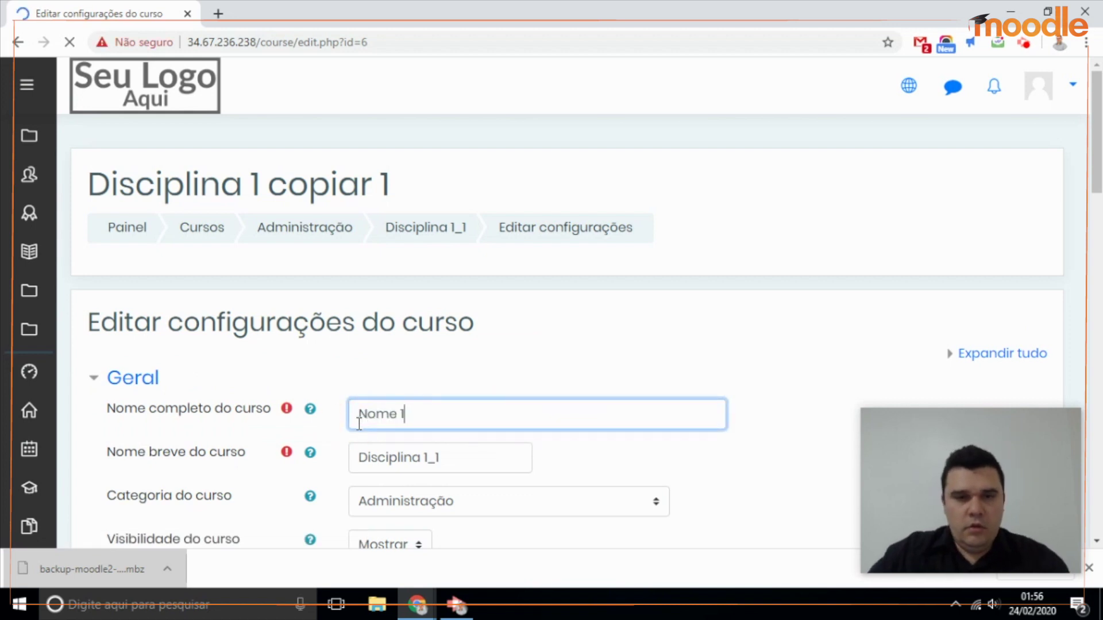
left_click(338, 443)
scroll(296, 512, "down", 15)
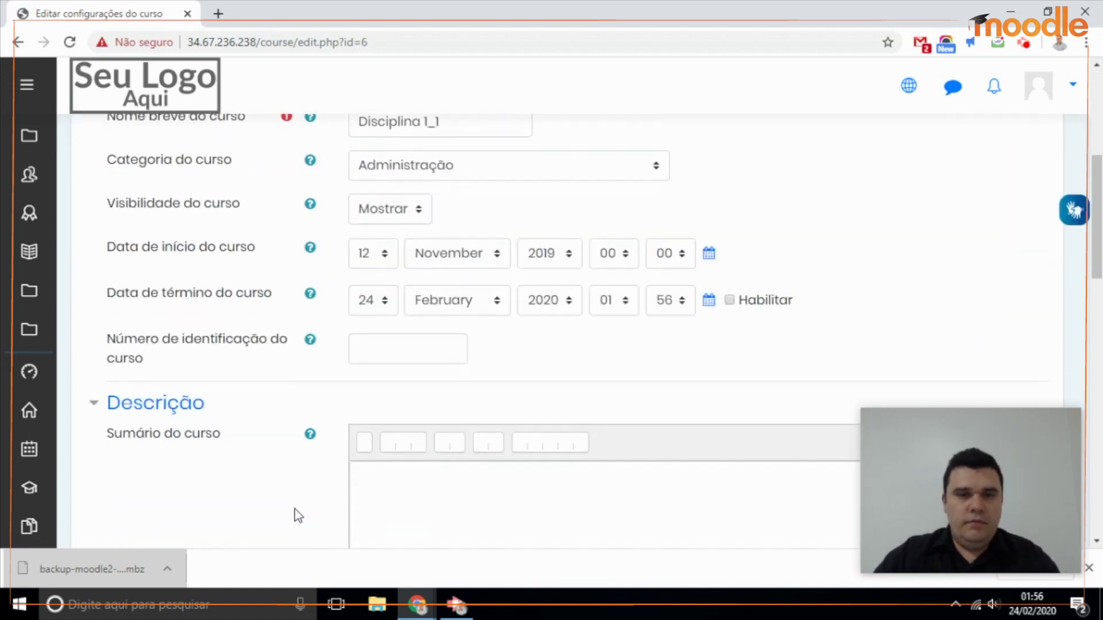
left_click(423, 275)
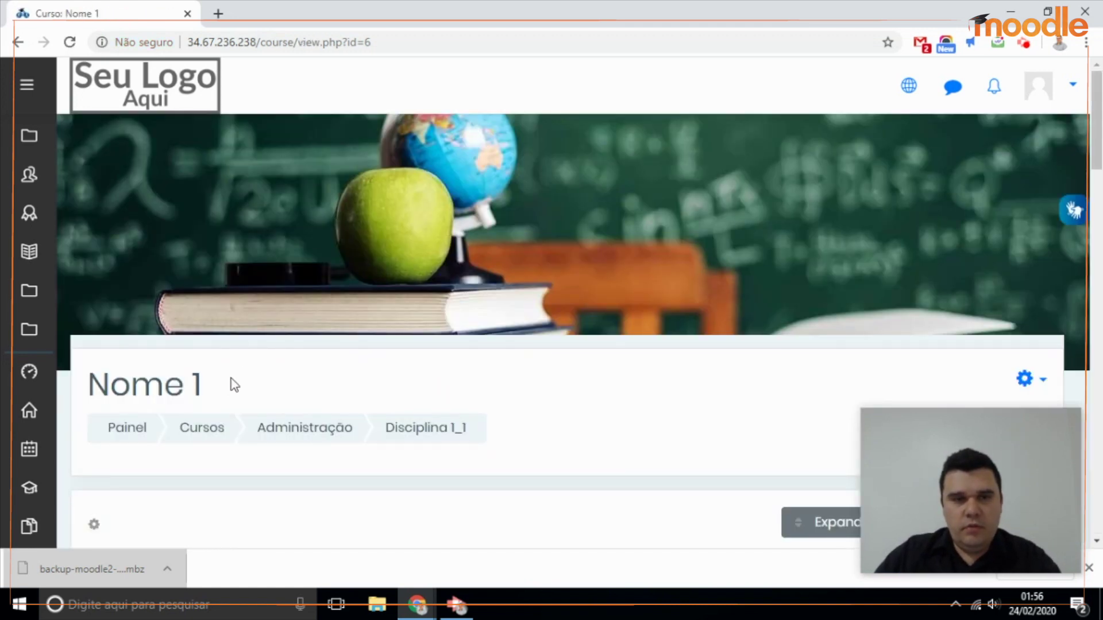
left_click_drag(295, 380, 109, 385)
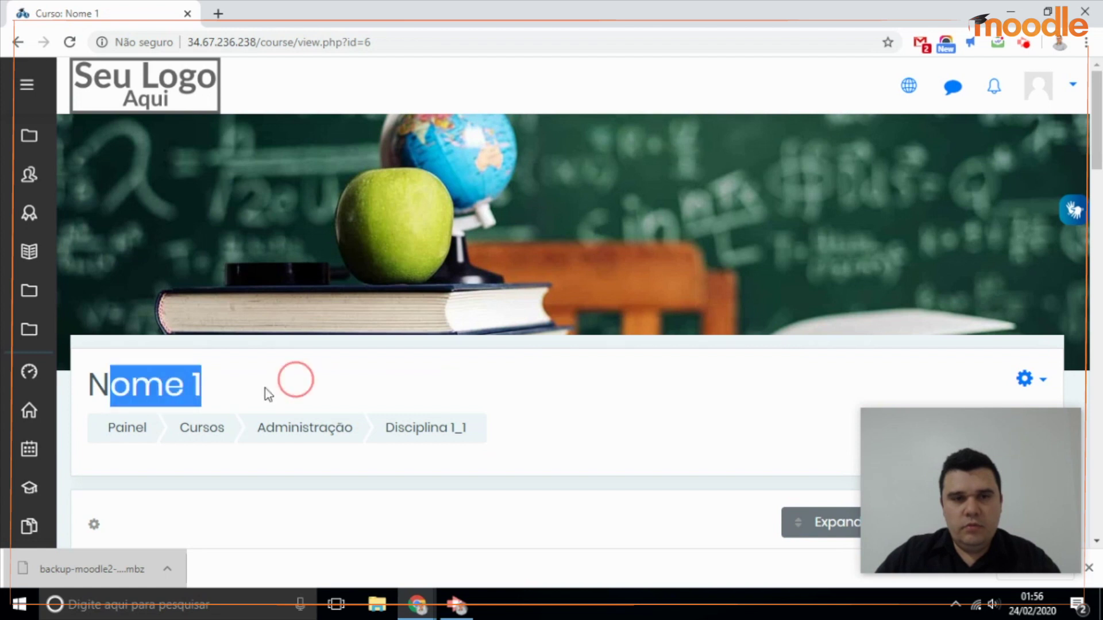
scroll(274, 385, "down", 8)
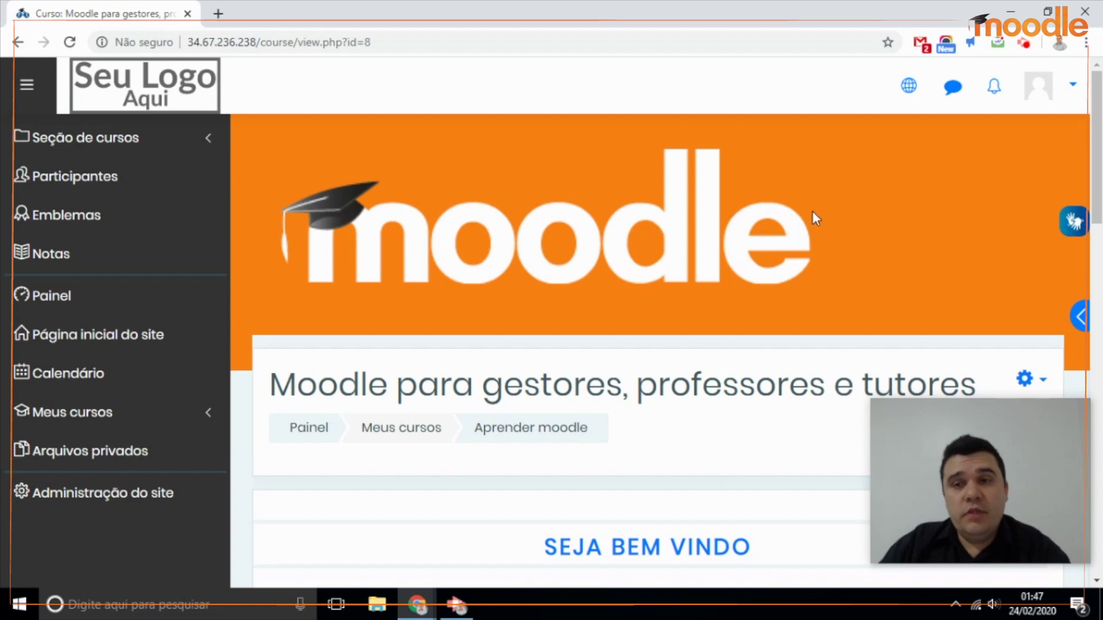
Turn on editing for the course Moodle para gestores, professores e tutores and collapse the side navigation
scroll(998, 303, "down", 2)
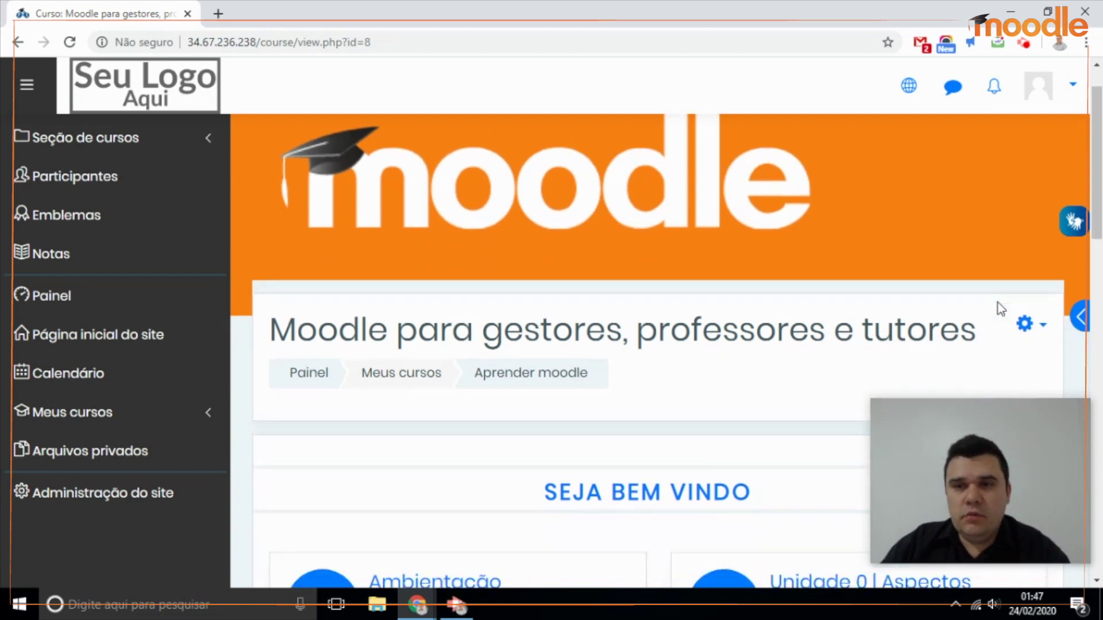
left_click(1028, 305)
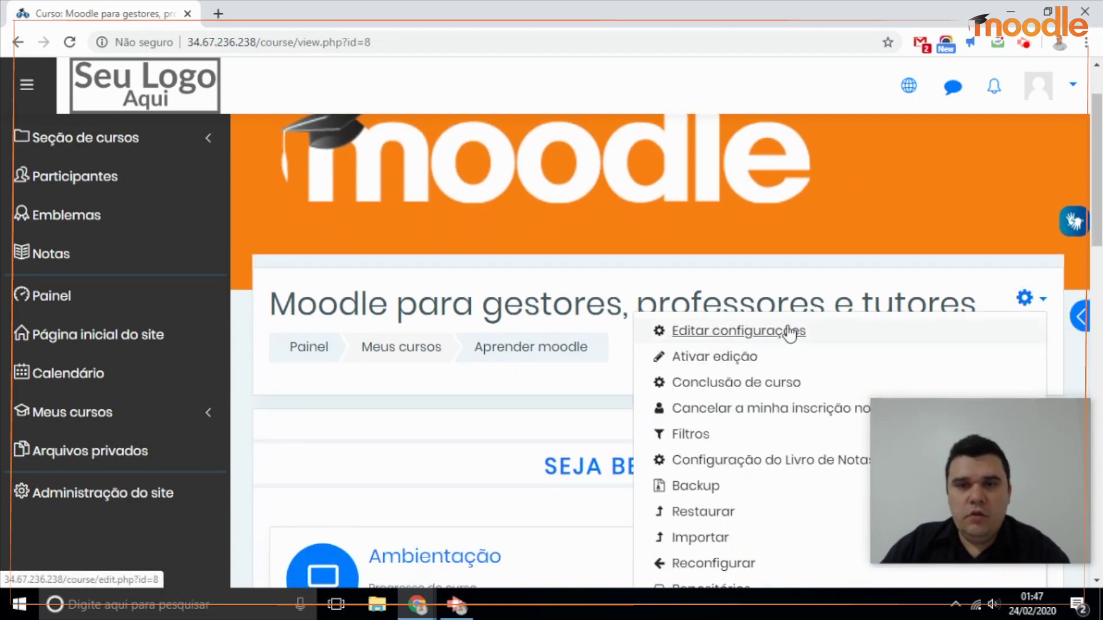
scroll(908, 265, "down", 2)
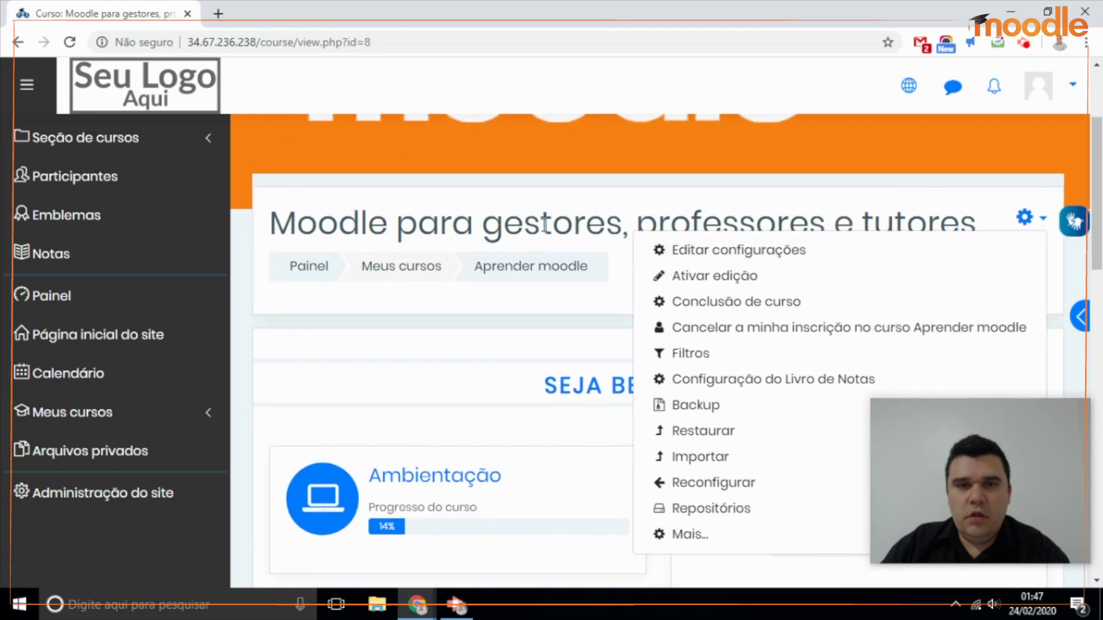
left_click(740, 277)
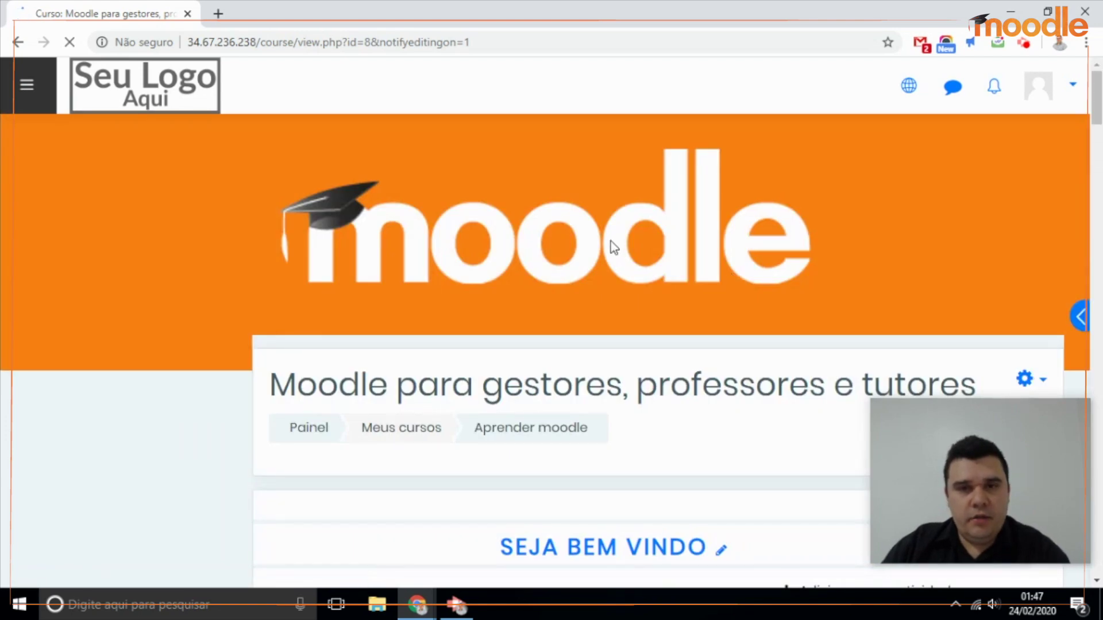
left_click(26, 84)
left_click(71, 140)
left_click(27, 85)
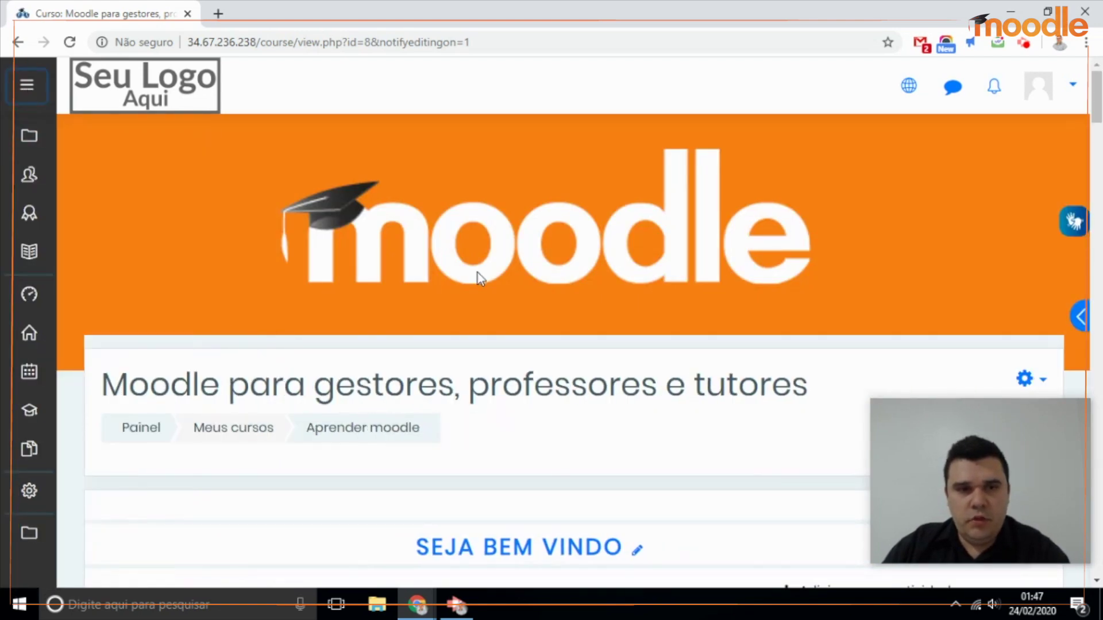
Examine the Ambientação section's editing controls, including the move handles and the editing options for Comece por aqui!
scroll(497, 260, "down", 4)
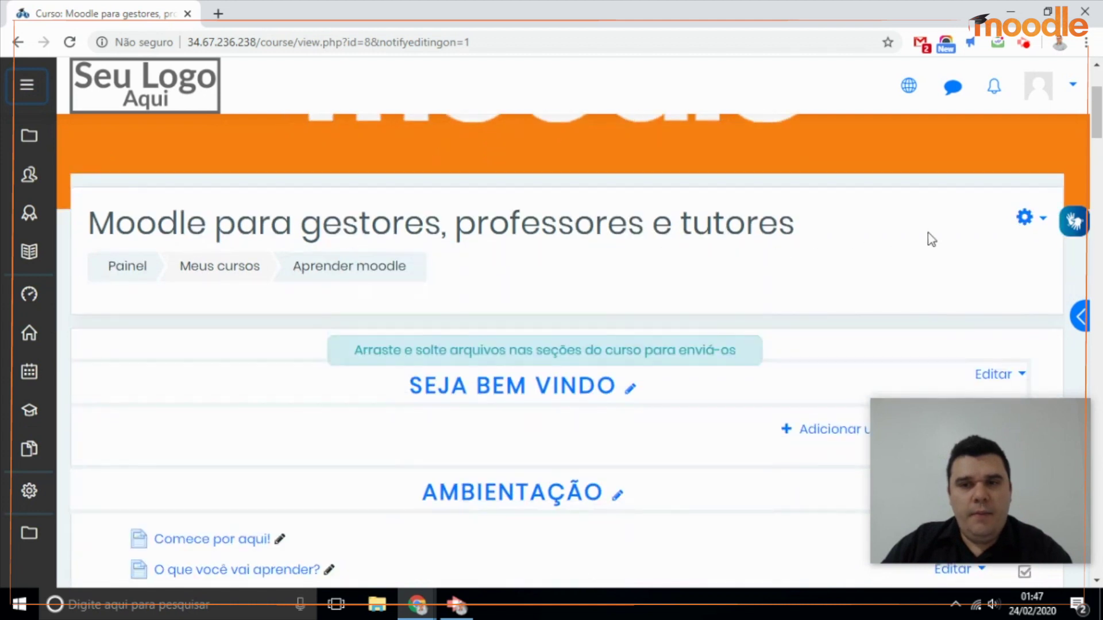
left_click_drag(1060, 446, 687, 470)
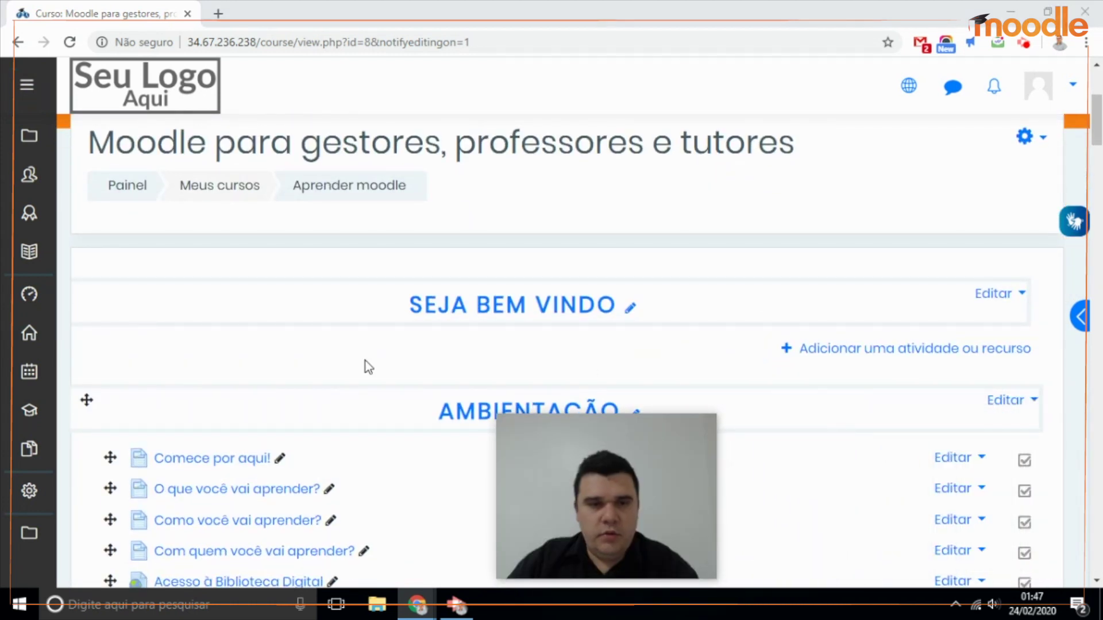
scroll(90, 332, "down", 2)
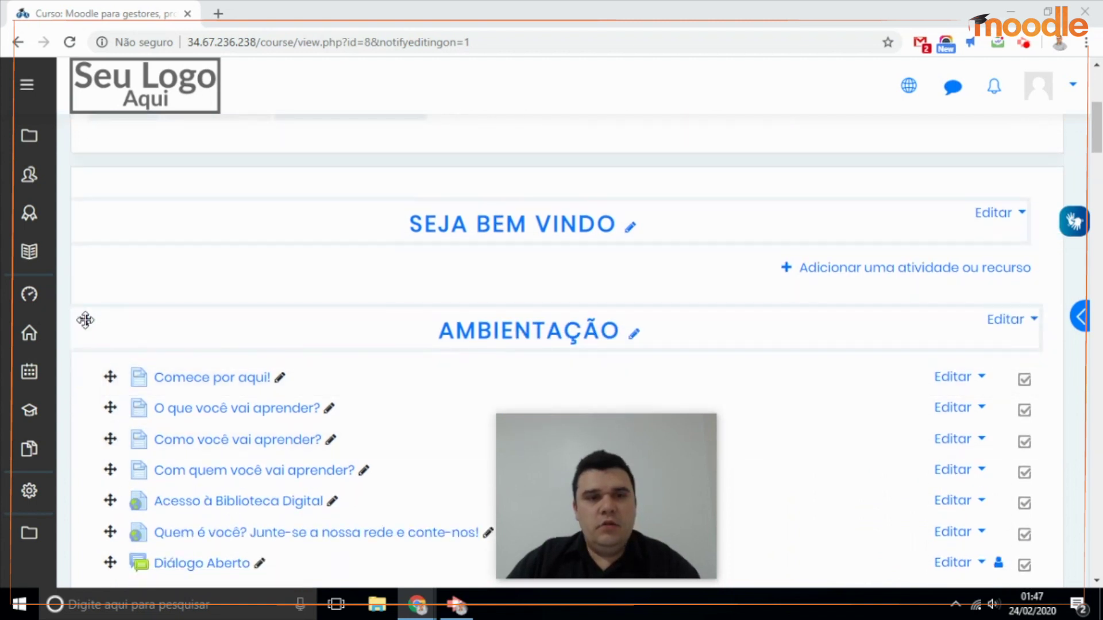
mouse_move(109, 409)
left_mouse_down()
mouse_move(108, 369)
mouse_move(107, 413)
mouse_move(108, 389)
mouse_move(113, 407)
left_mouse_up()
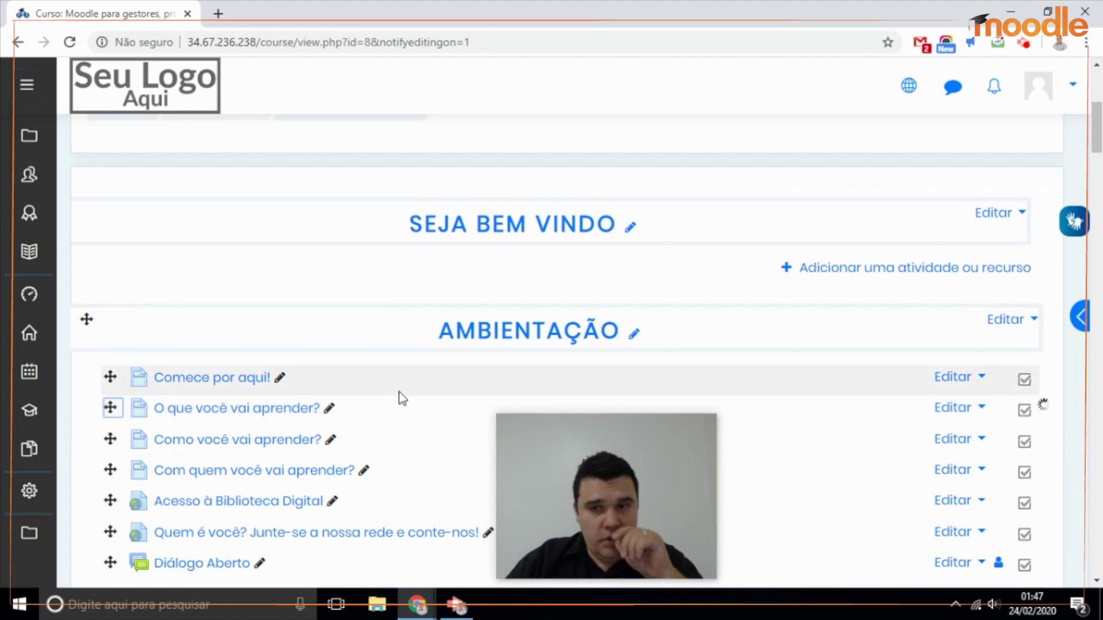
left_click(971, 379)
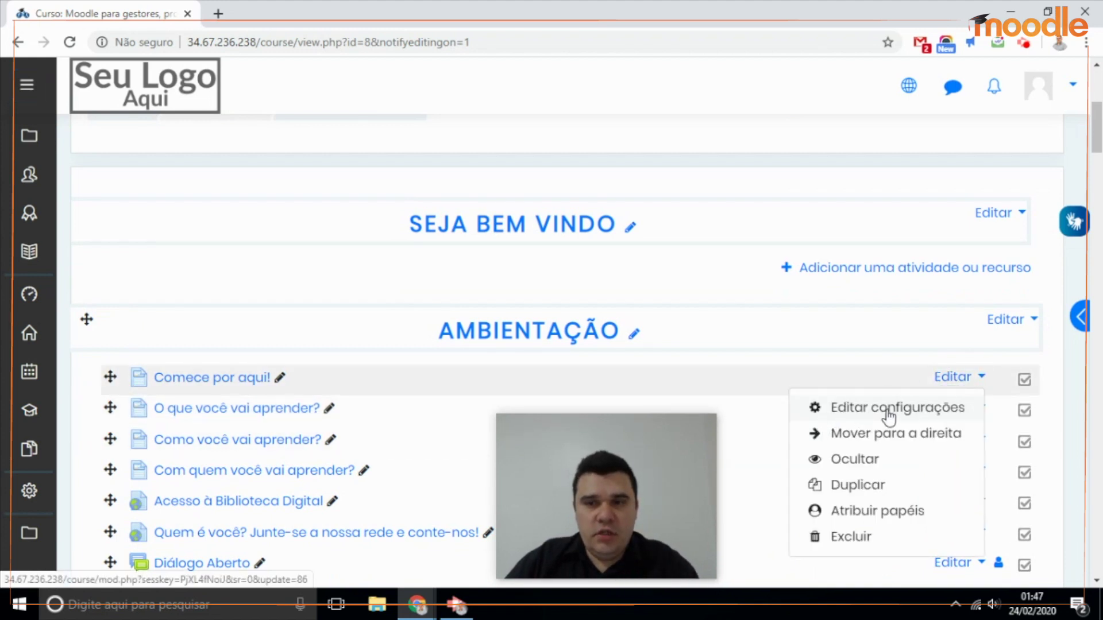
scroll(924, 407, "down", 2)
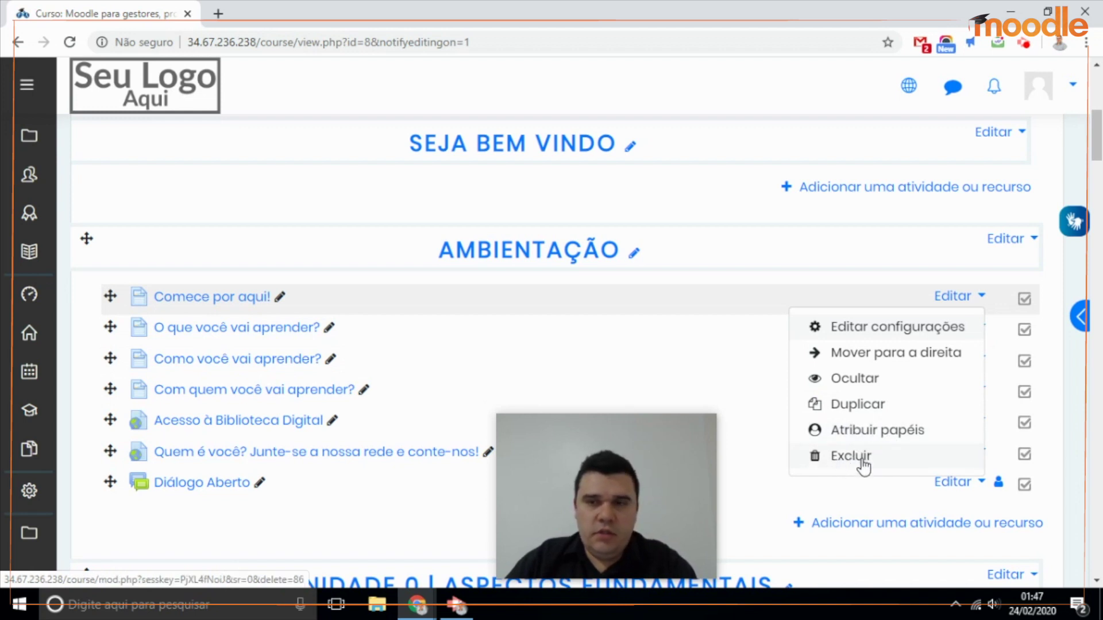
Try in-place title editing on O que você vai aprender? and on the Unidade 0 | Aspectos fundamentais section, without entering new names
left_click(332, 329)
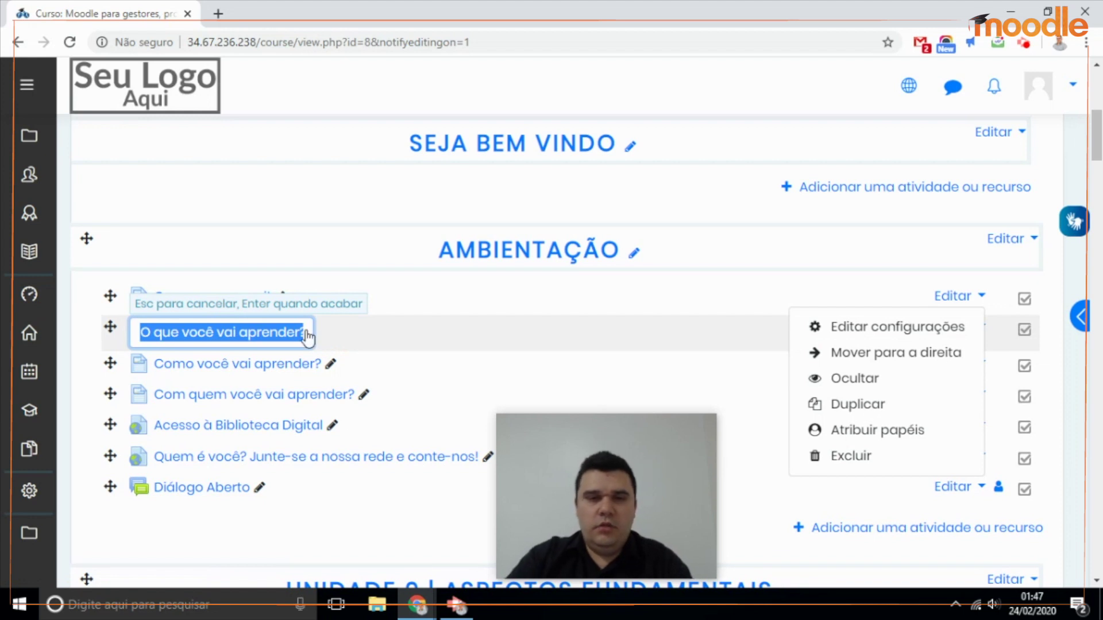
key("Escape")
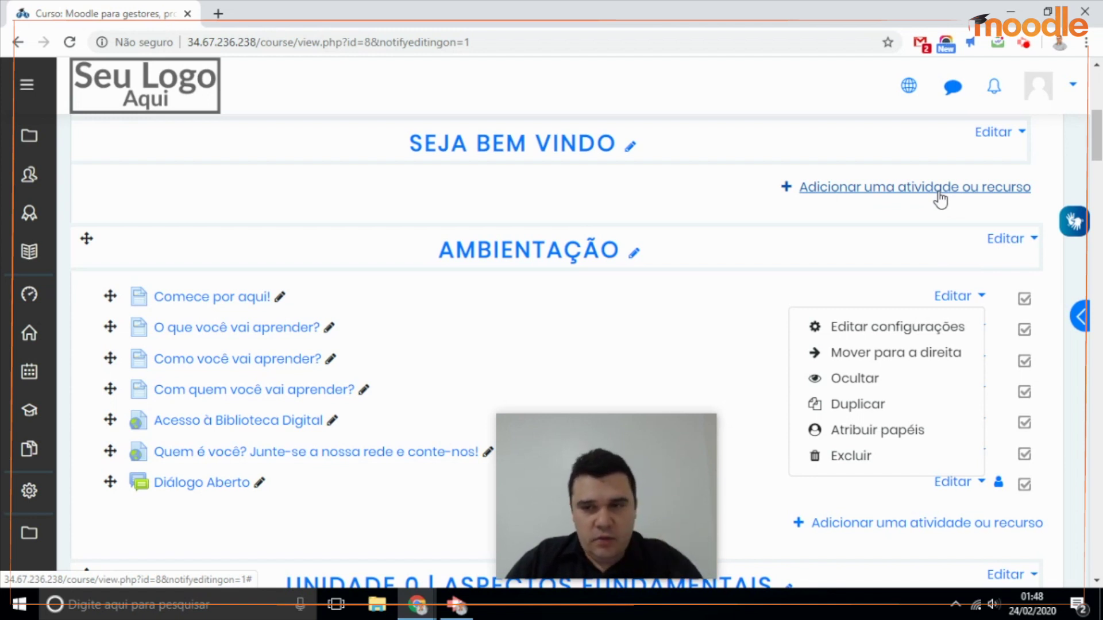
scroll(852, 367, "down", 1)
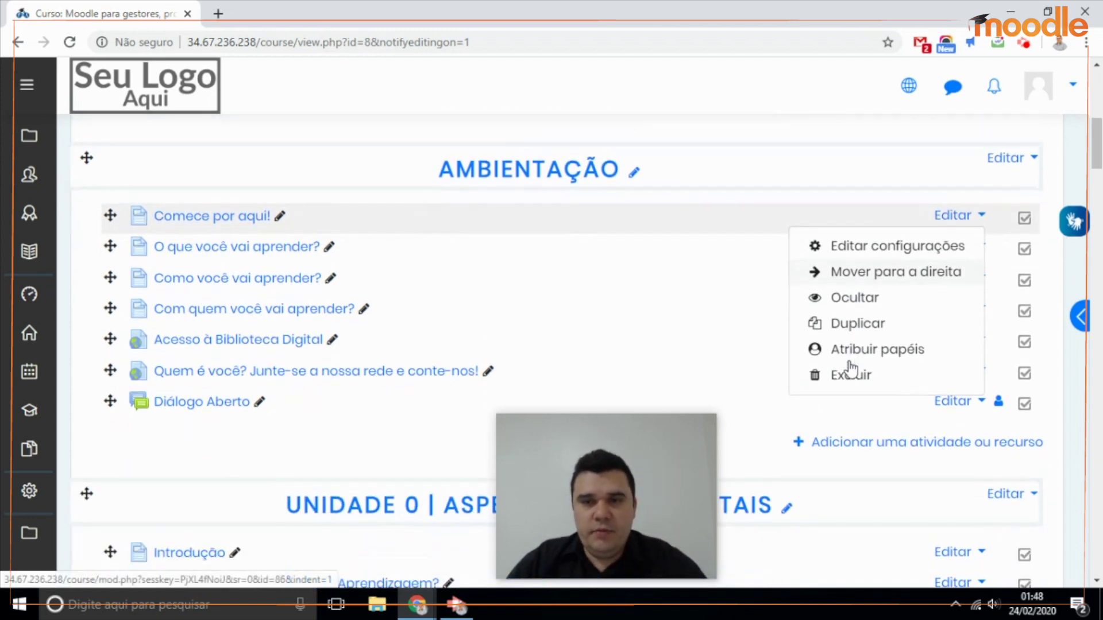
scroll(517, 208, "down", 3)
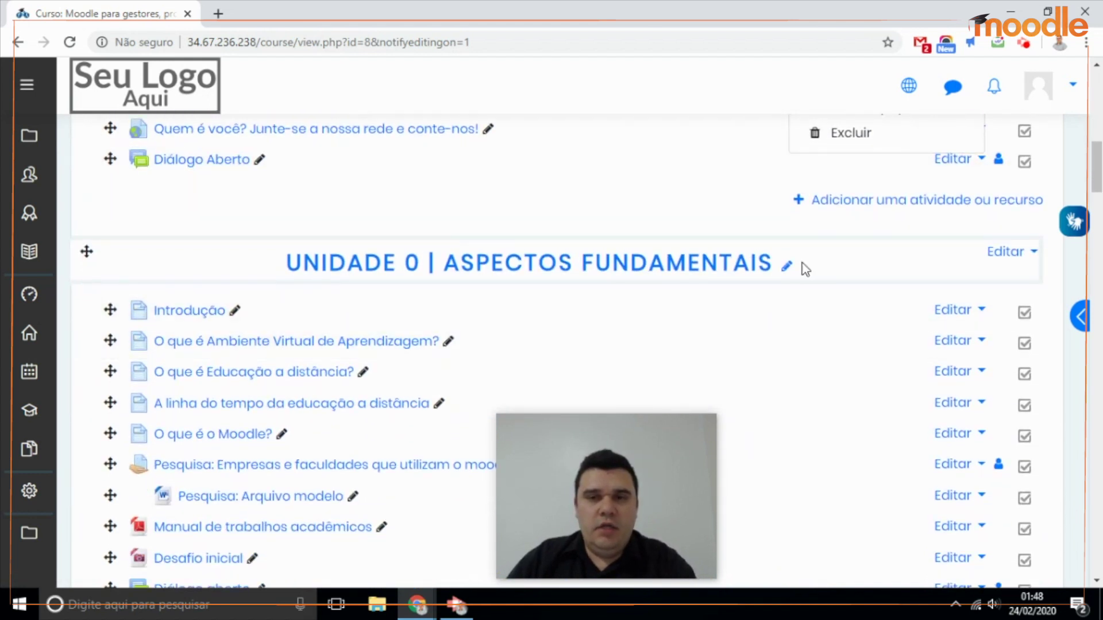
left_click(787, 267)
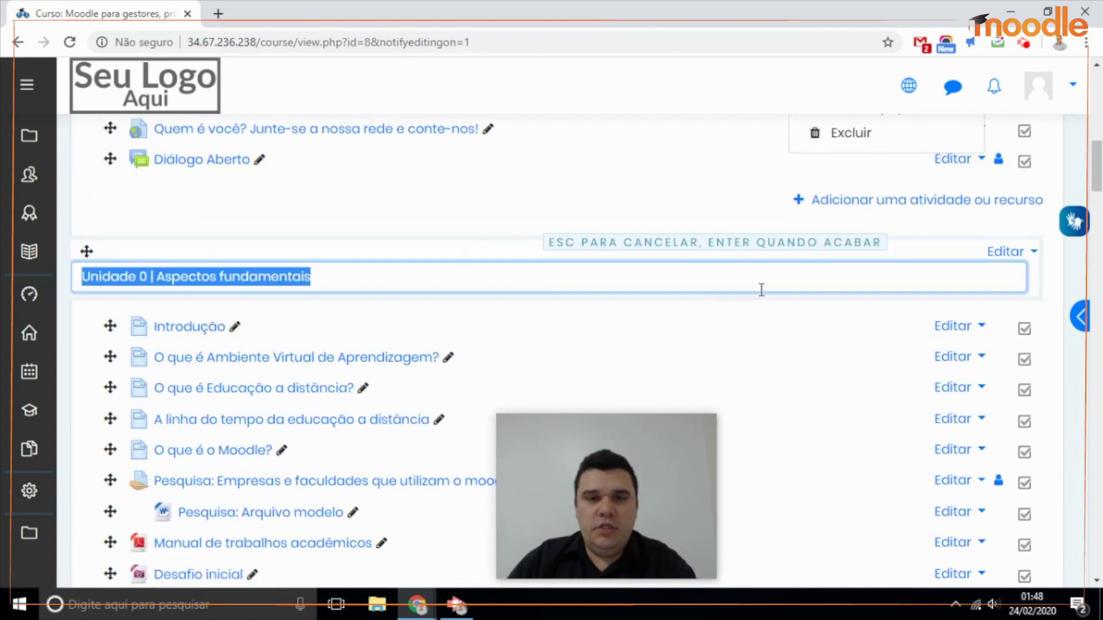
key("Return")
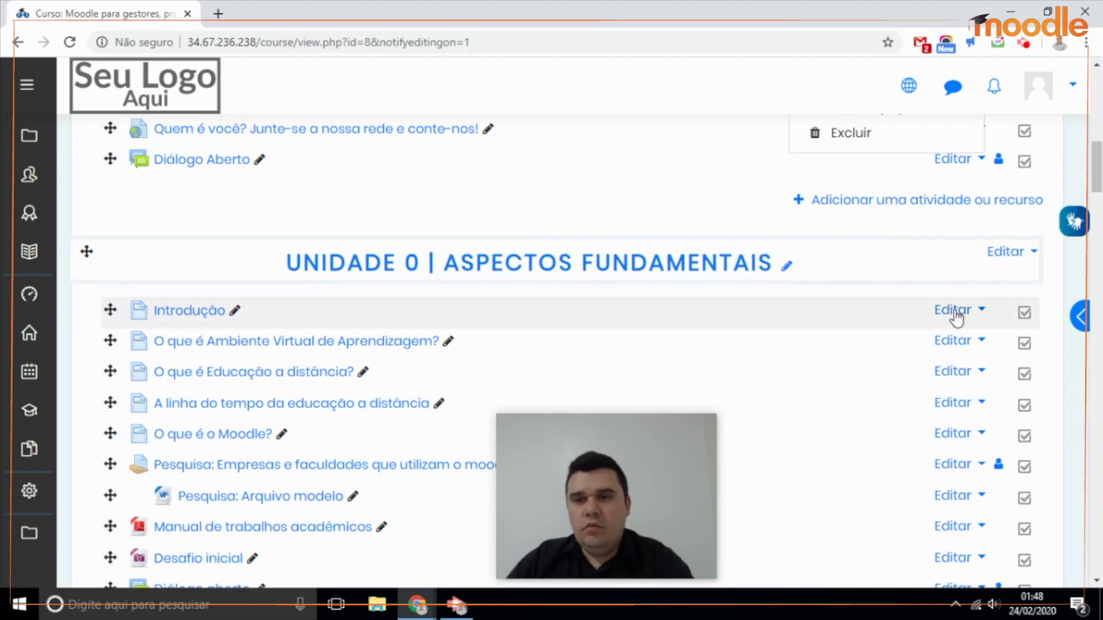
Open the settings of the Introdução page in Unidade 0 and examine its name, description and page content
left_click(954, 311)
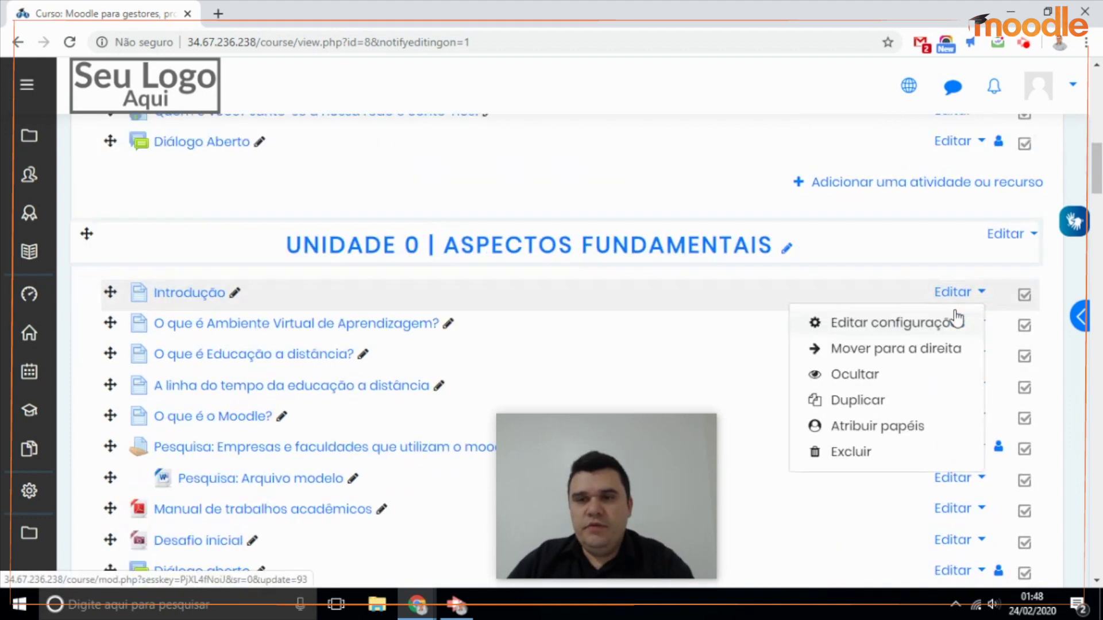
left_click(857, 325)
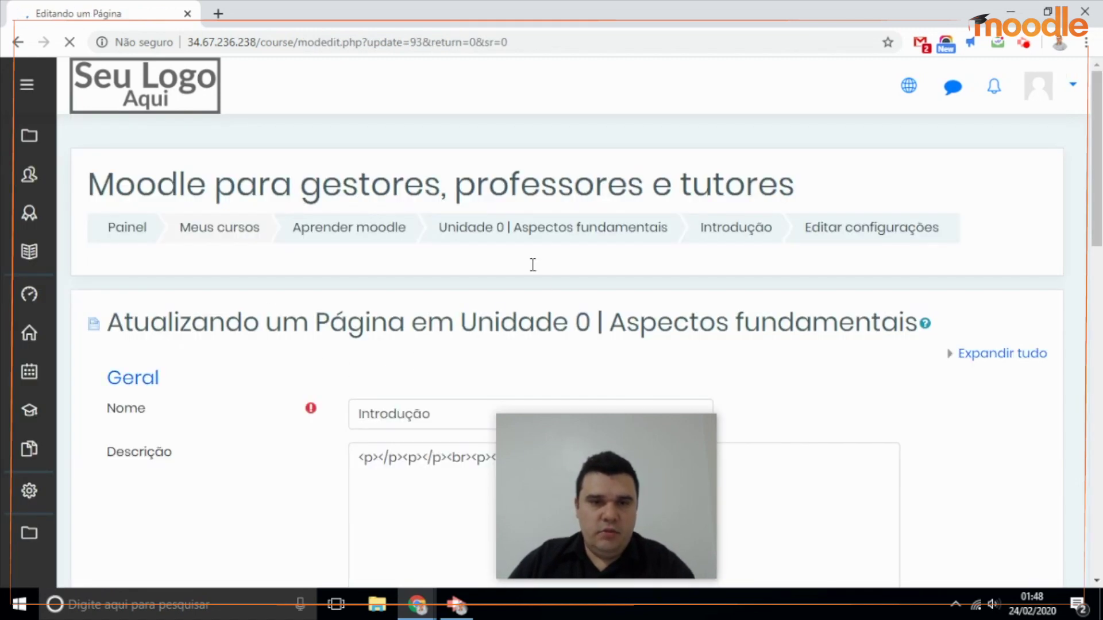
scroll(497, 333, "down", 1)
left_click(459, 334)
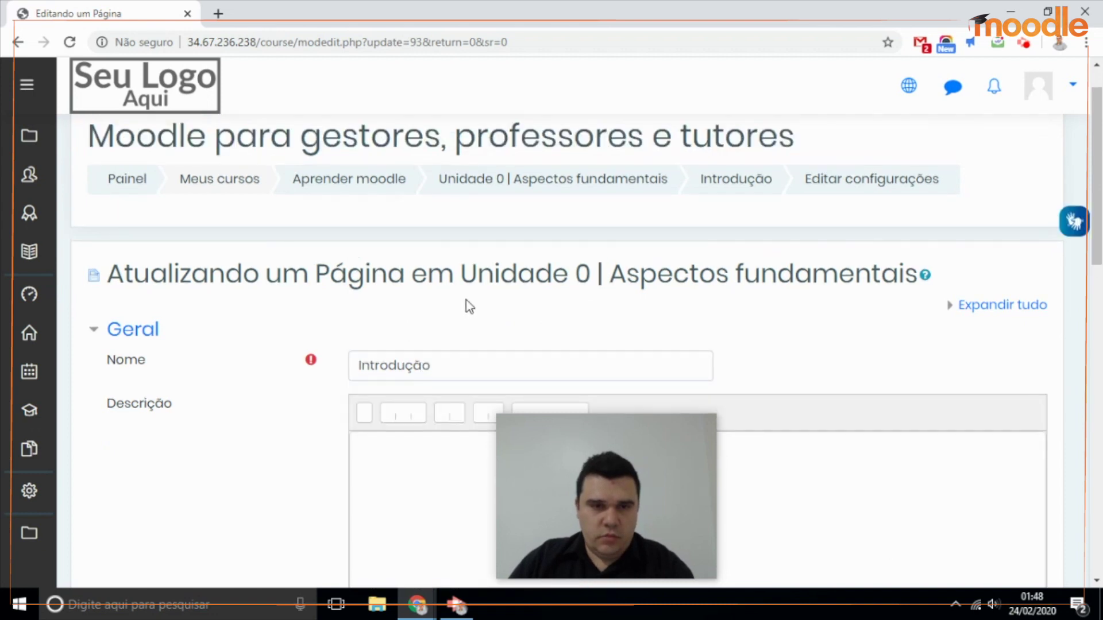
scroll(468, 298, "down", 3)
left_click(457, 334)
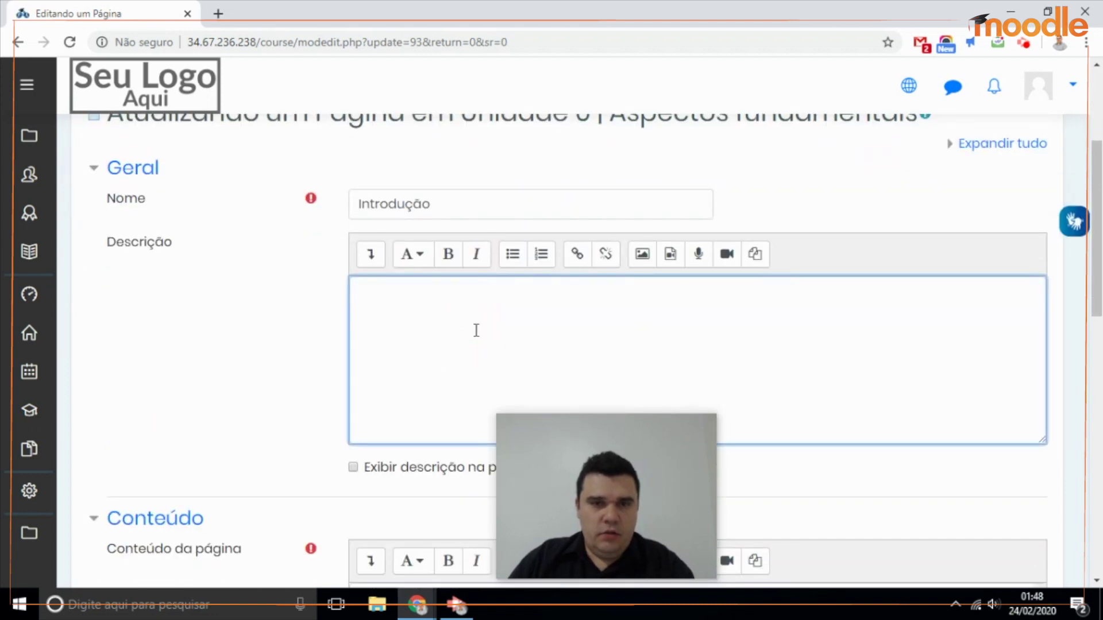
scroll(460, 327, "down", 4)
scroll(436, 300, "down", 3)
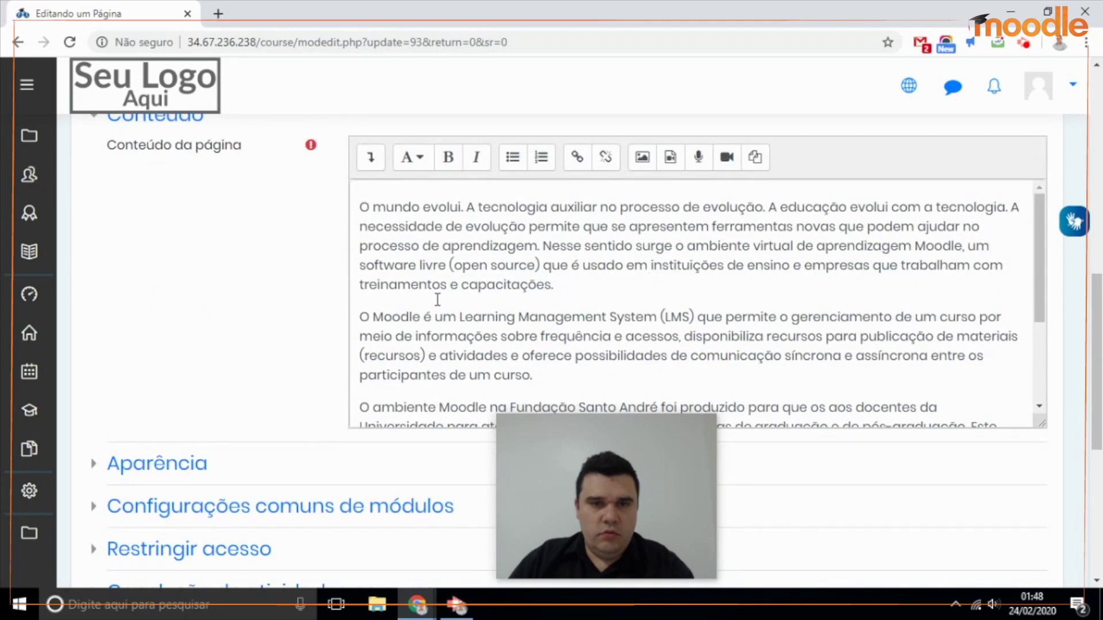
scroll(436, 299, "down", 3)
scroll(168, 396, "down", 3)
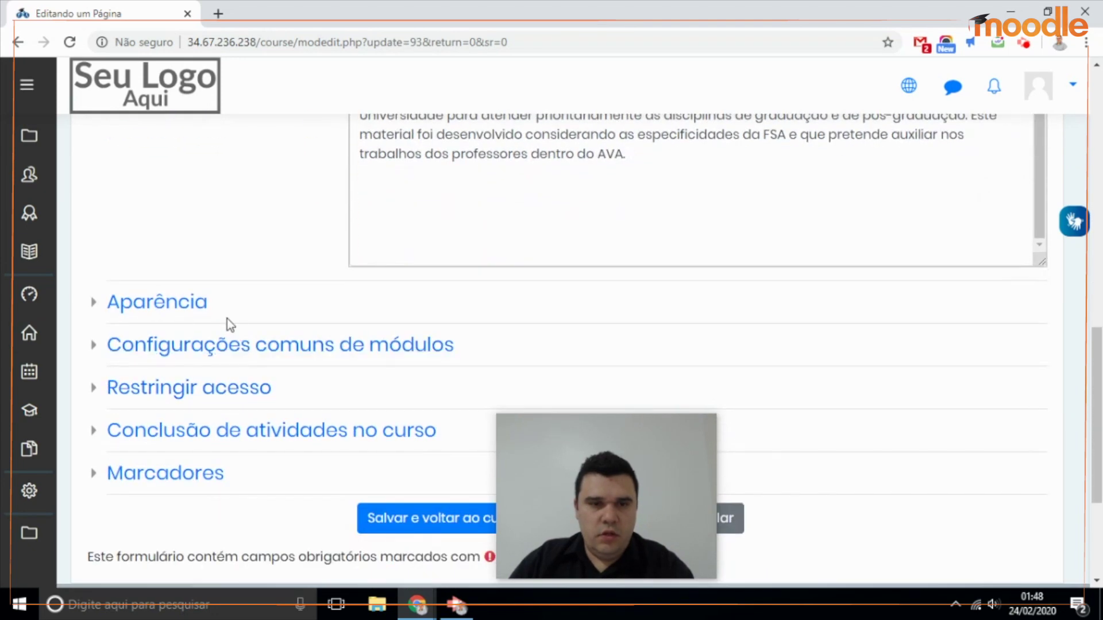
Expand Aparência, Configurações comuns de módulos, Restringir acesso and Conclusão de atividades no curso, and examine their options for the Introdução page
left_click(155, 303)
scroll(359, 319, "down", 1)
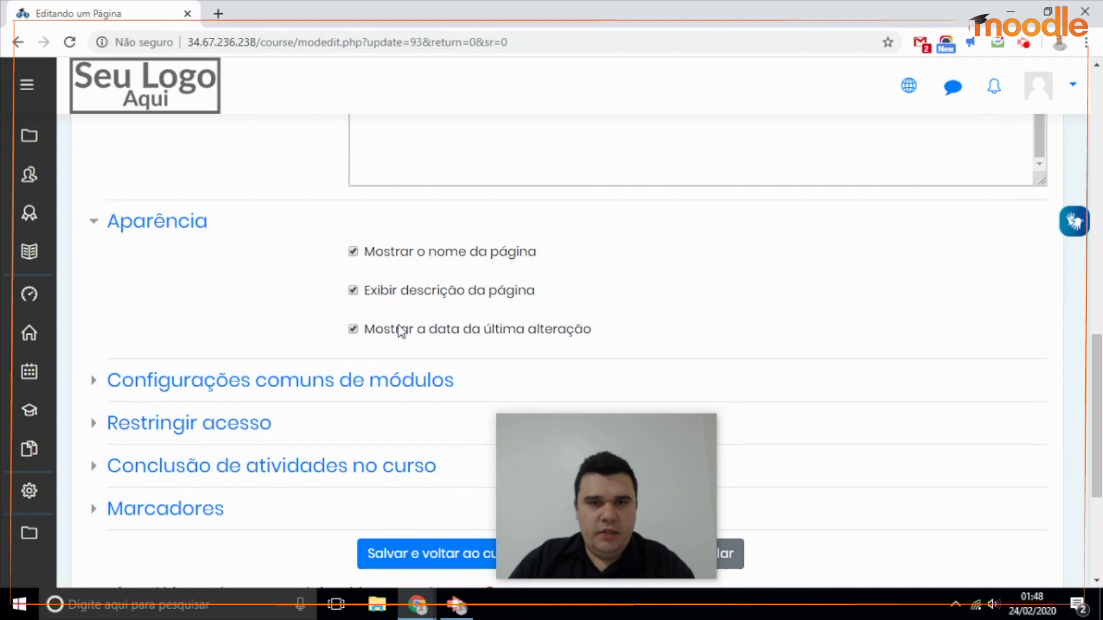
scroll(388, 324, "down", 1)
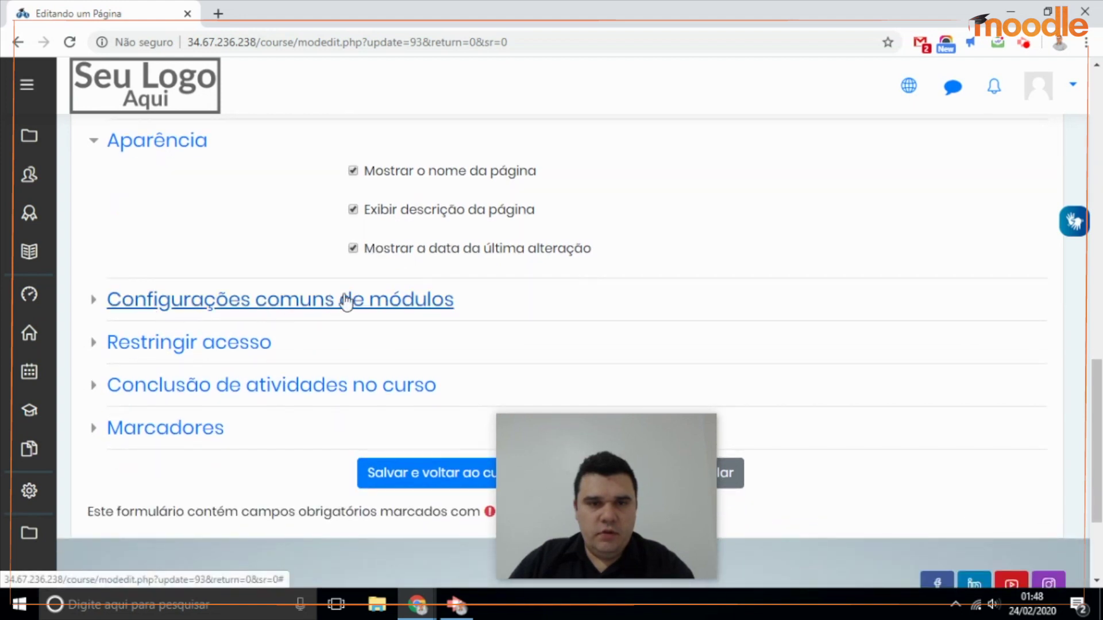
left_click(182, 351)
left_click(288, 305)
scroll(259, 322, "down", 2)
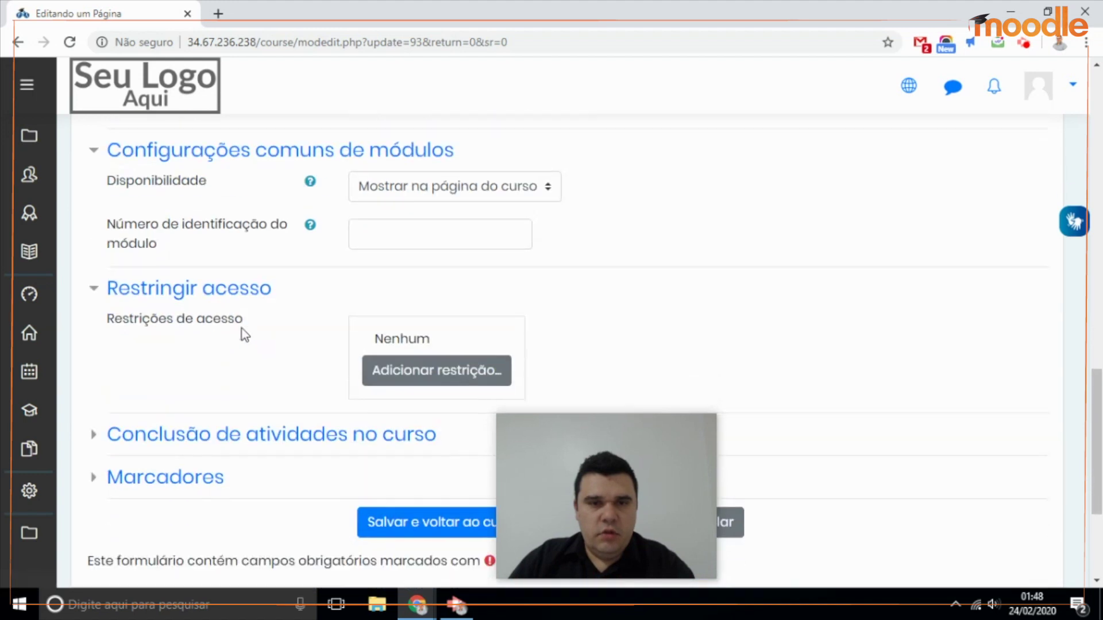
scroll(242, 328, "down", 3)
left_click(295, 260)
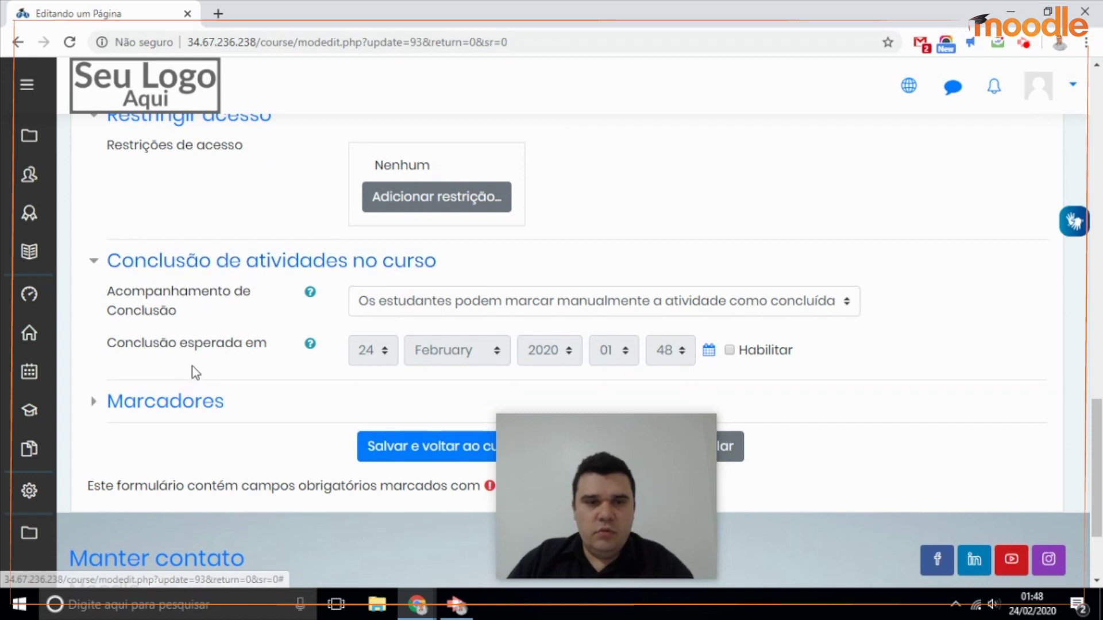
scroll(192, 367, "down", 2)
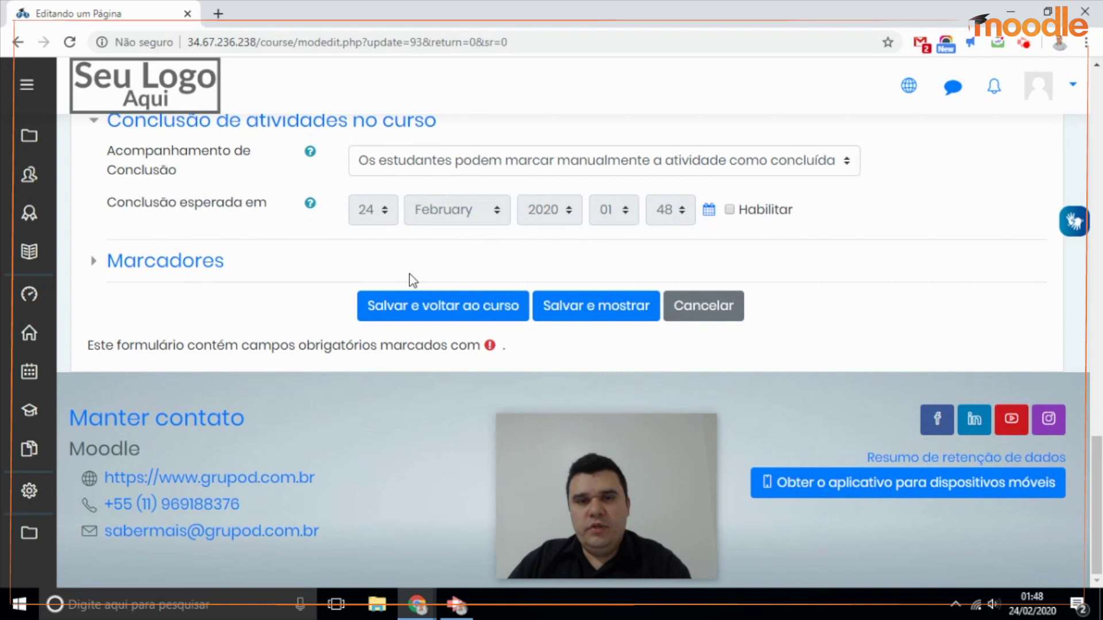
Cancel editing the Introdução page and examine the editing options of Desafio inicial in Unidade 0
left_click(708, 308)
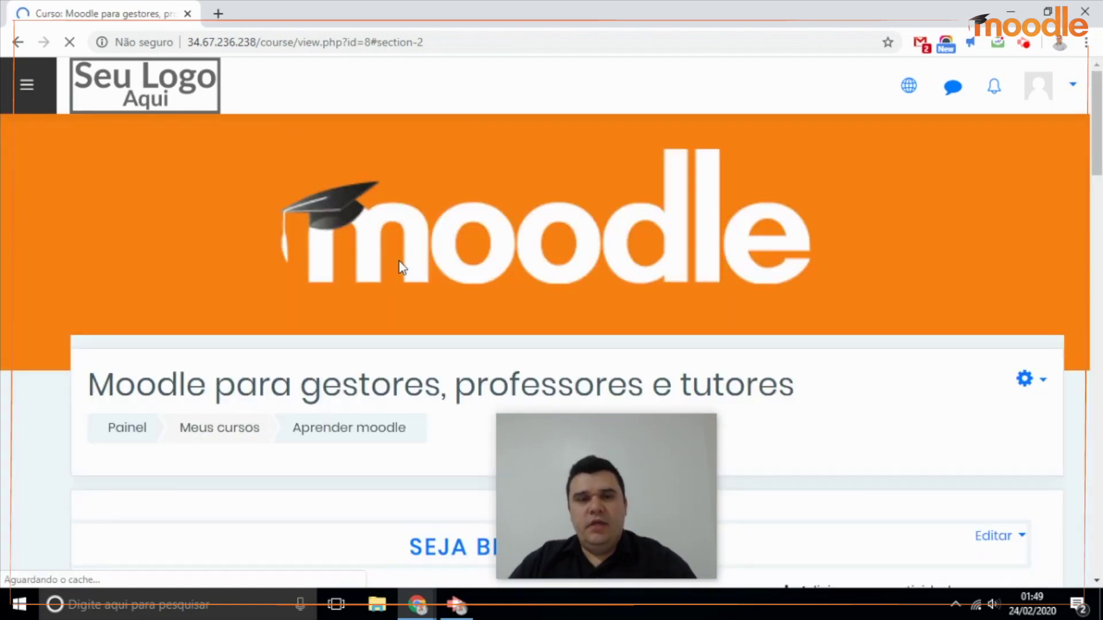
scroll(402, 267, "down", 4)
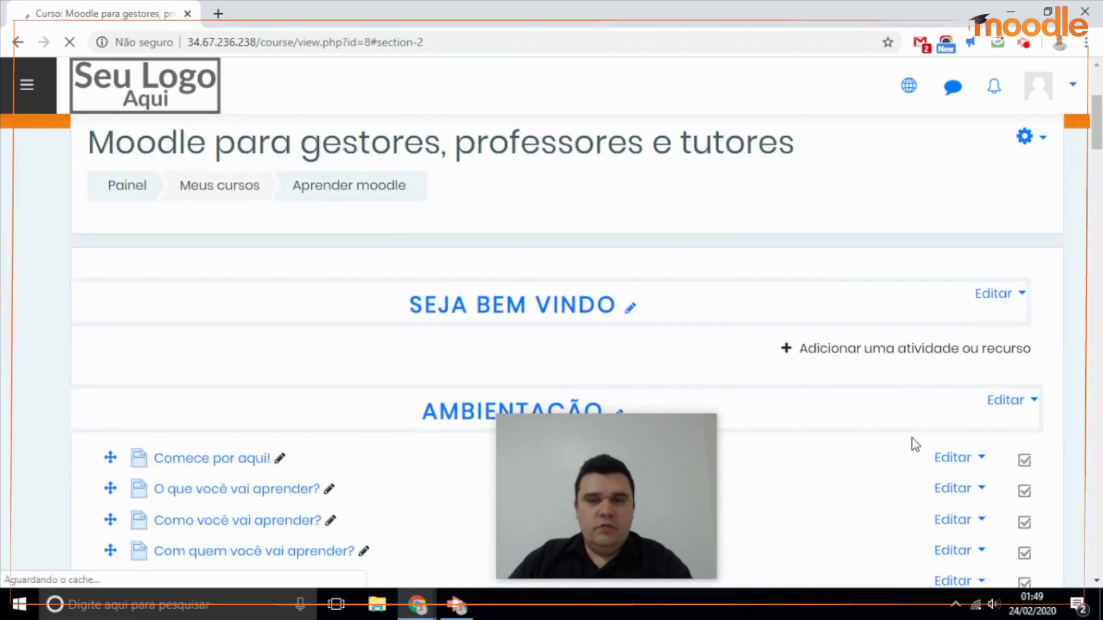
scroll(835, 402, "down", 10)
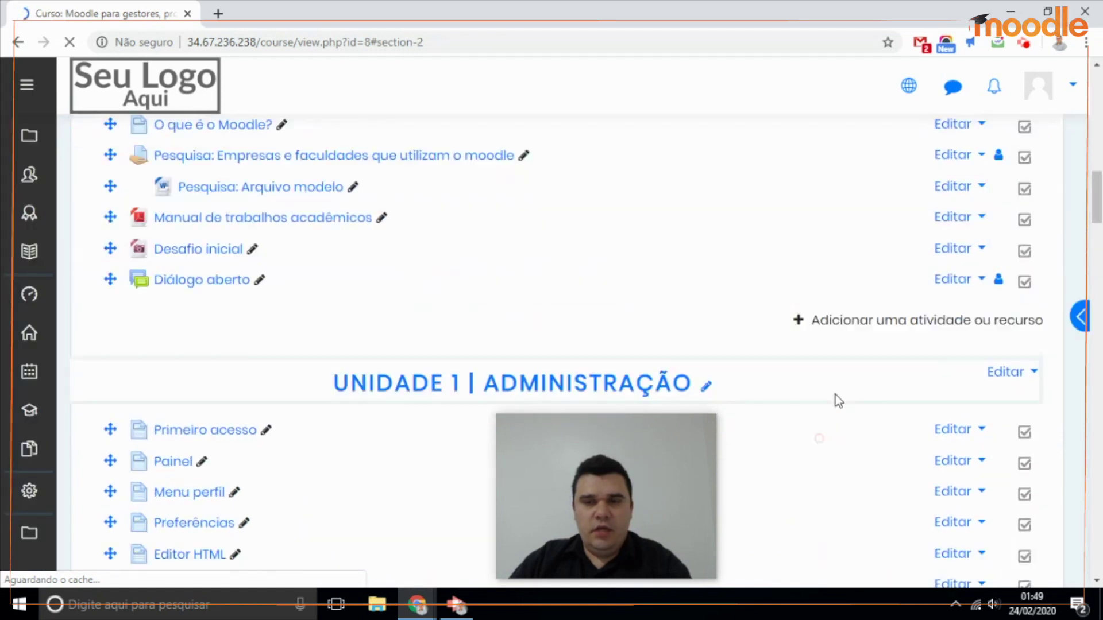
left_click(961, 252)
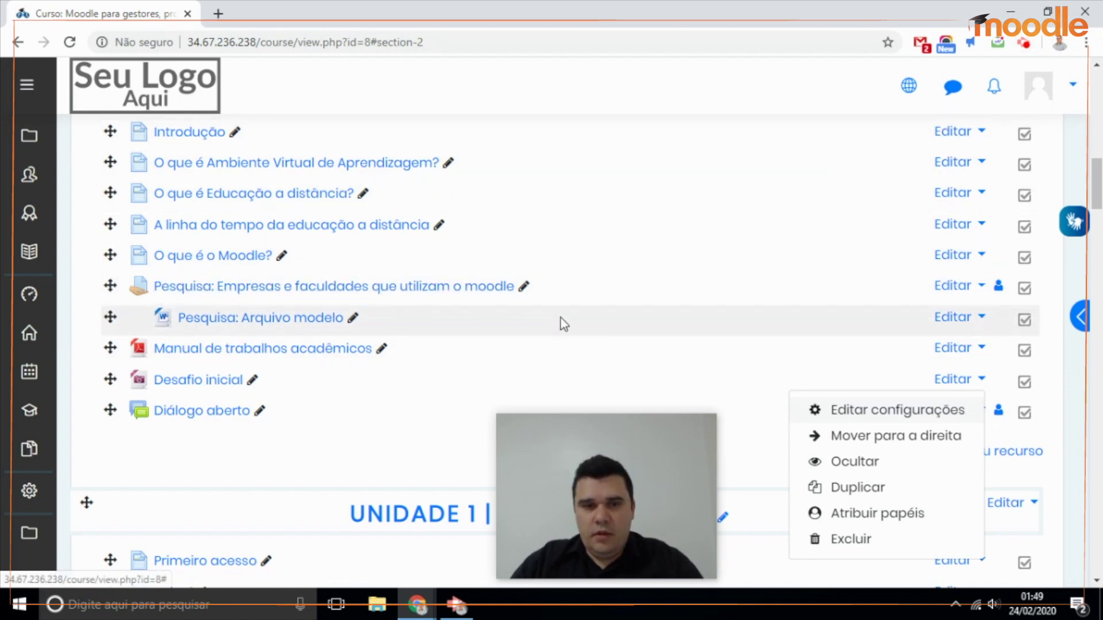
scroll(643, 308, "down", 1)
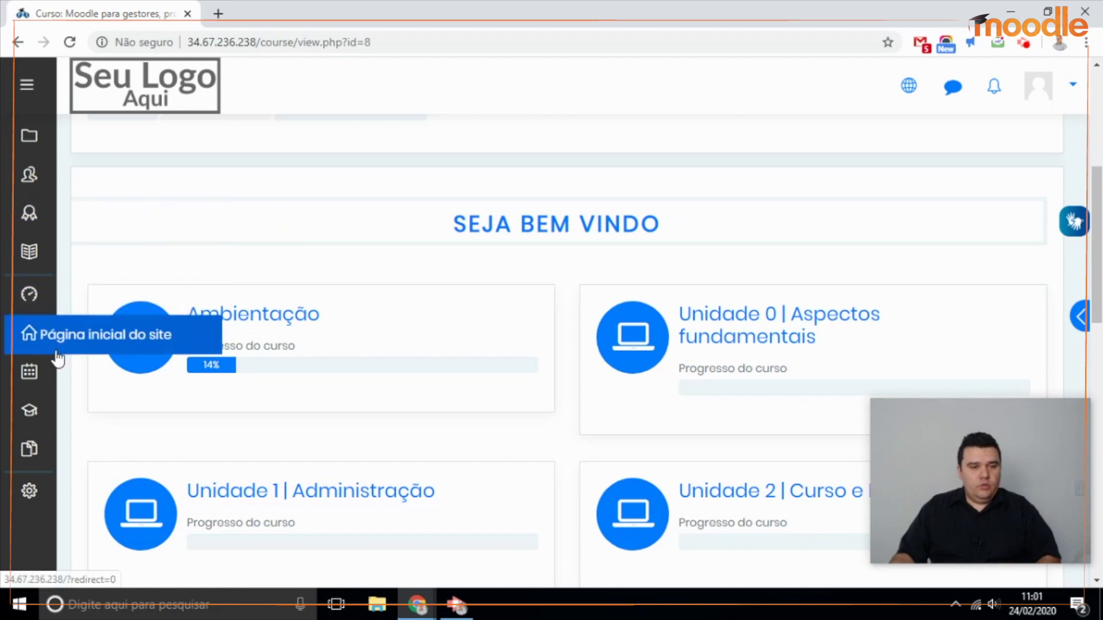
Open the Ambientação section of the Moodle para gestores, professores e tutores course
mouse_move(40, 412)
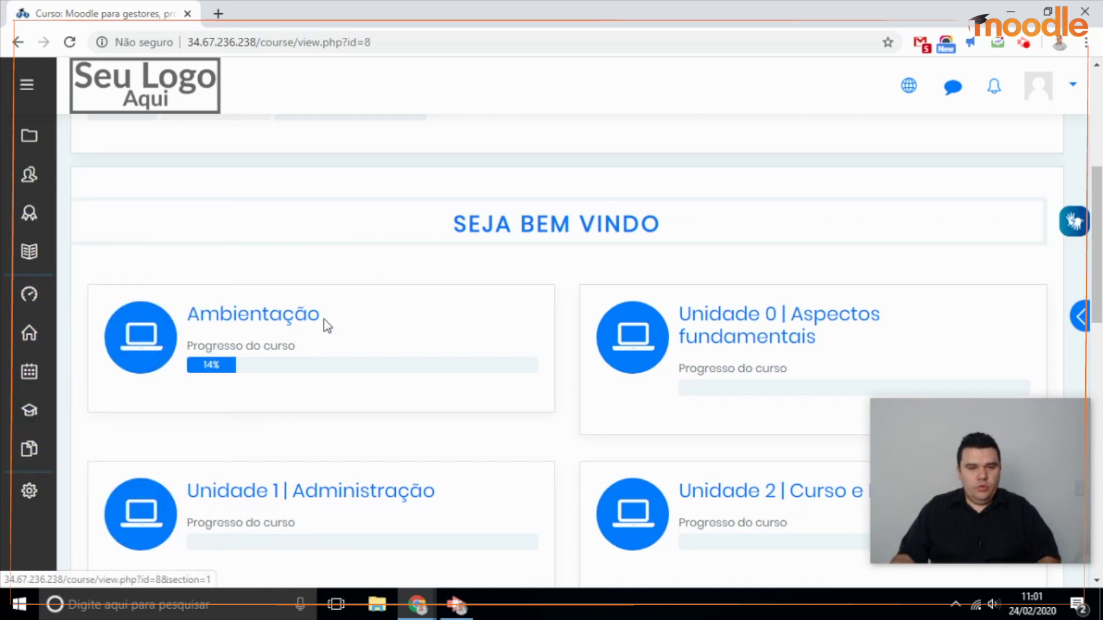
left_click(308, 327)
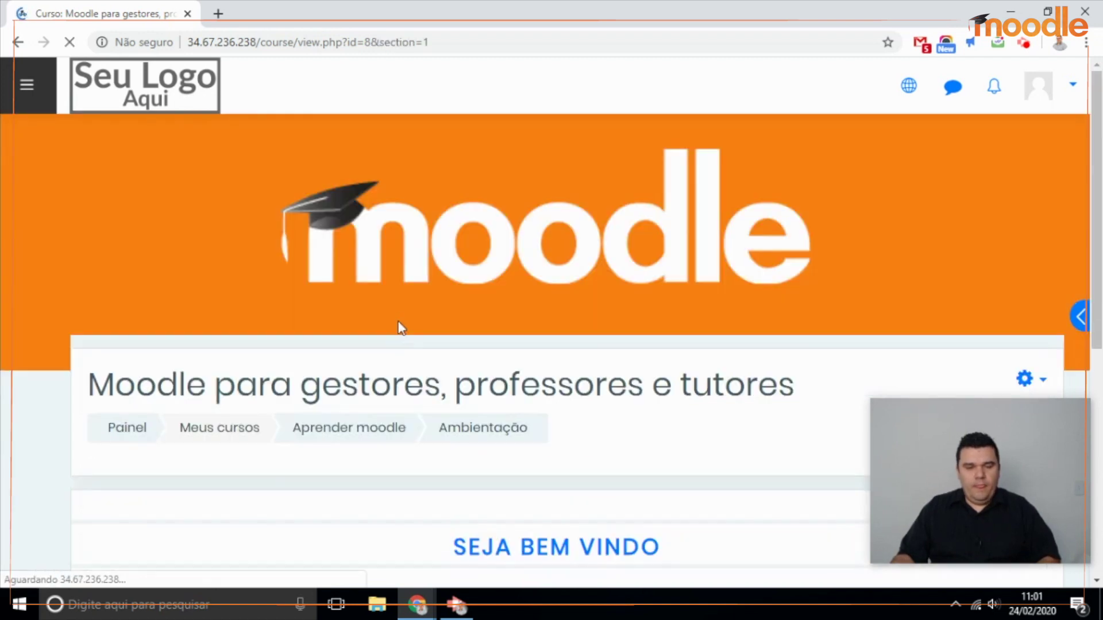
scroll(552, 350, "down", 2)
scroll(514, 374, "down", 4)
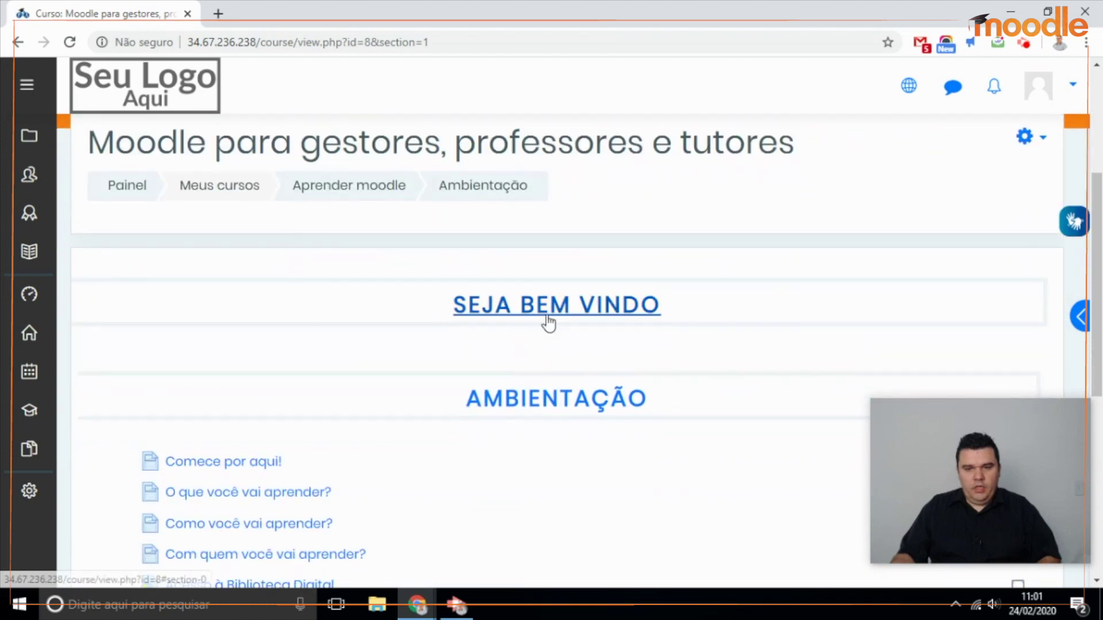
Show the Administração block, examine the Administração do curso options and collapse that group
left_click(1082, 324)
left_click_drag(1056, 409, 281, 436)
scroll(919, 228, "down", 2)
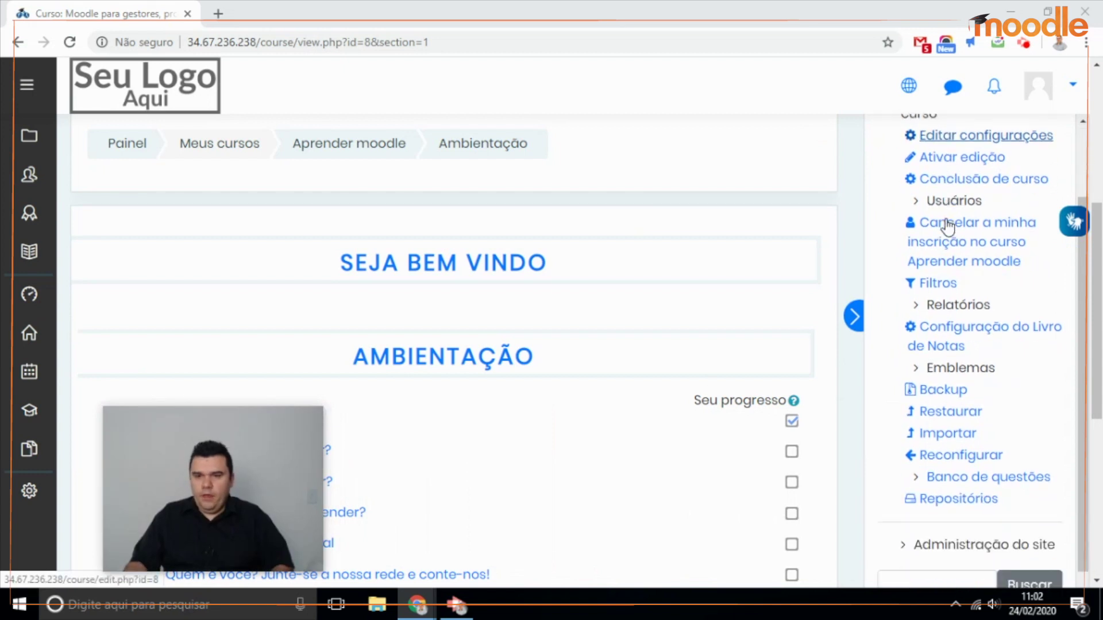
scroll(948, 402, "up", 2)
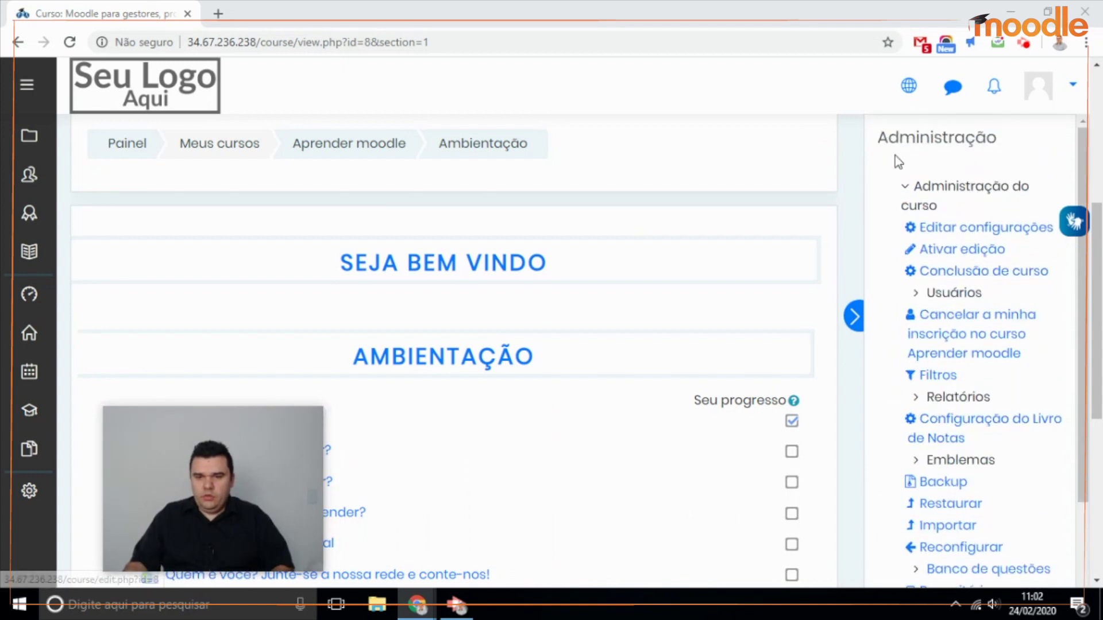
left_click(909, 194)
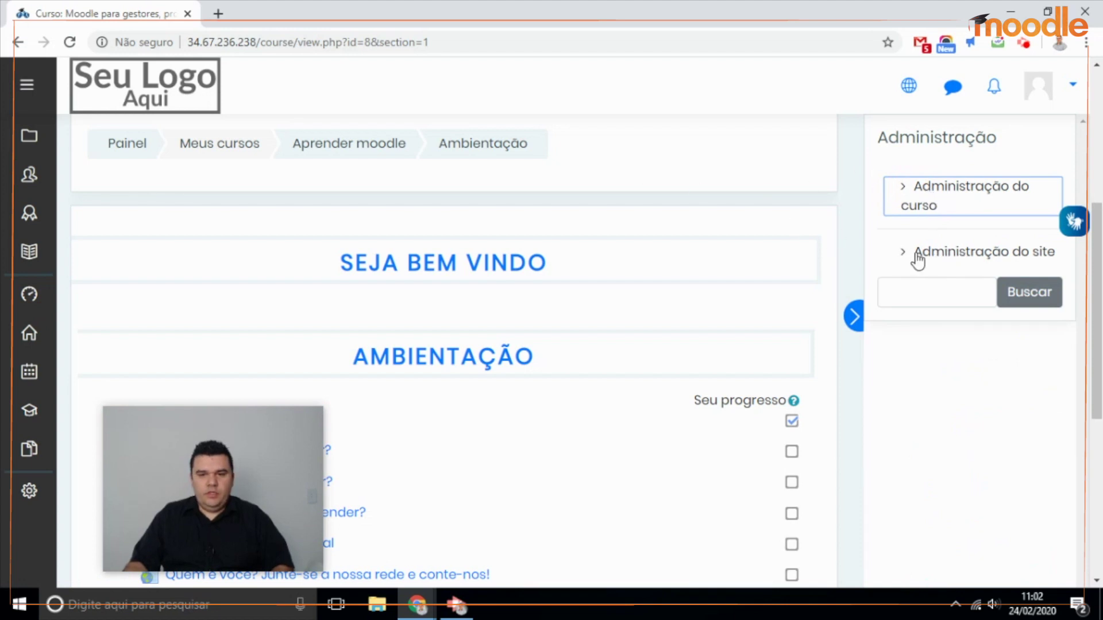
Turn on editing for the course from the Ambientação section page
scroll(916, 257, "up", 5)
left_click(808, 381)
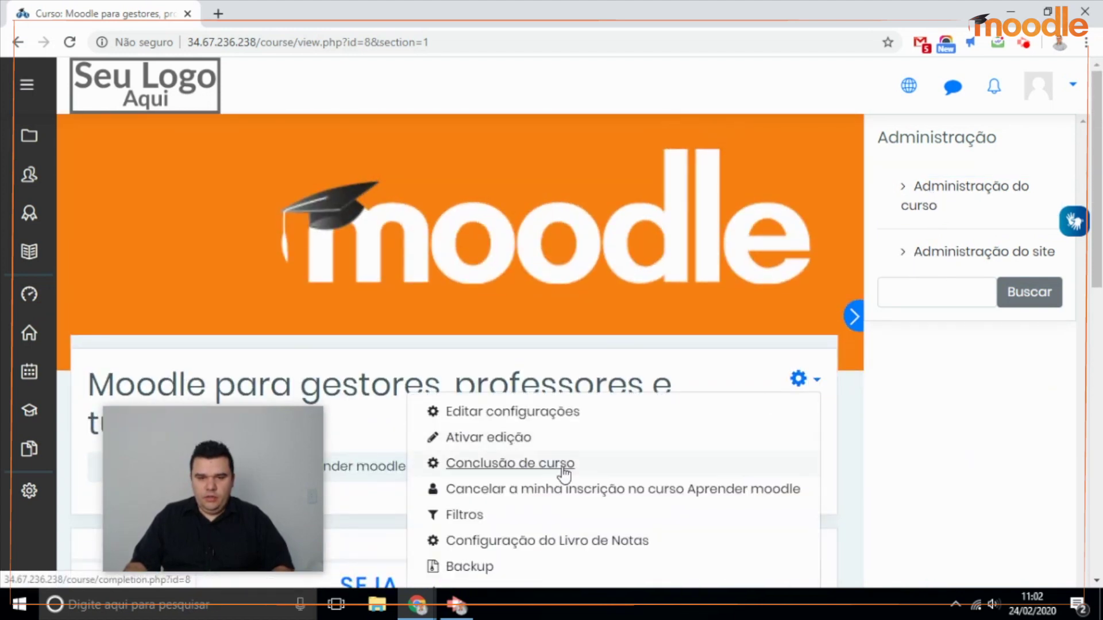
left_click(508, 443)
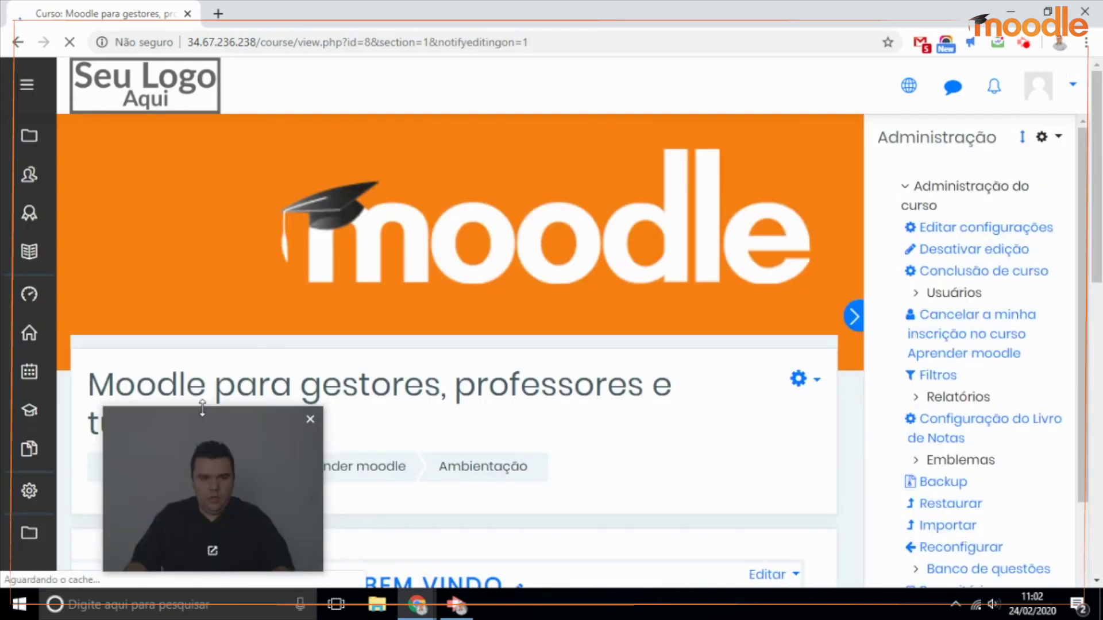
Open the list of blocks that can be added to the course, examine it and close it without adding one
left_click(26, 538)
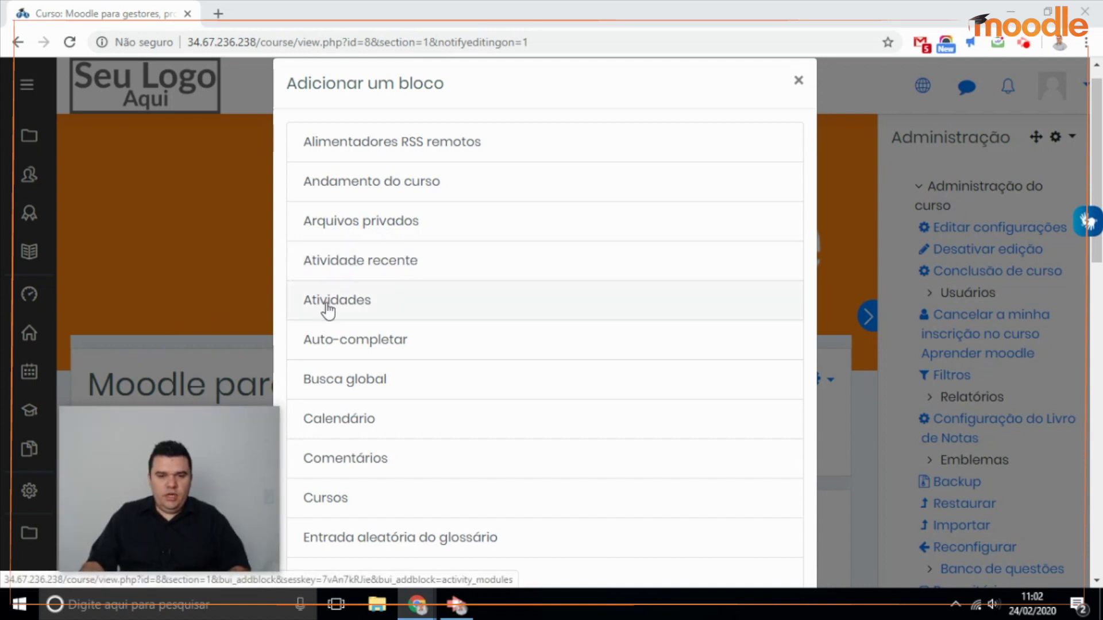
scroll(371, 380, "down", 1)
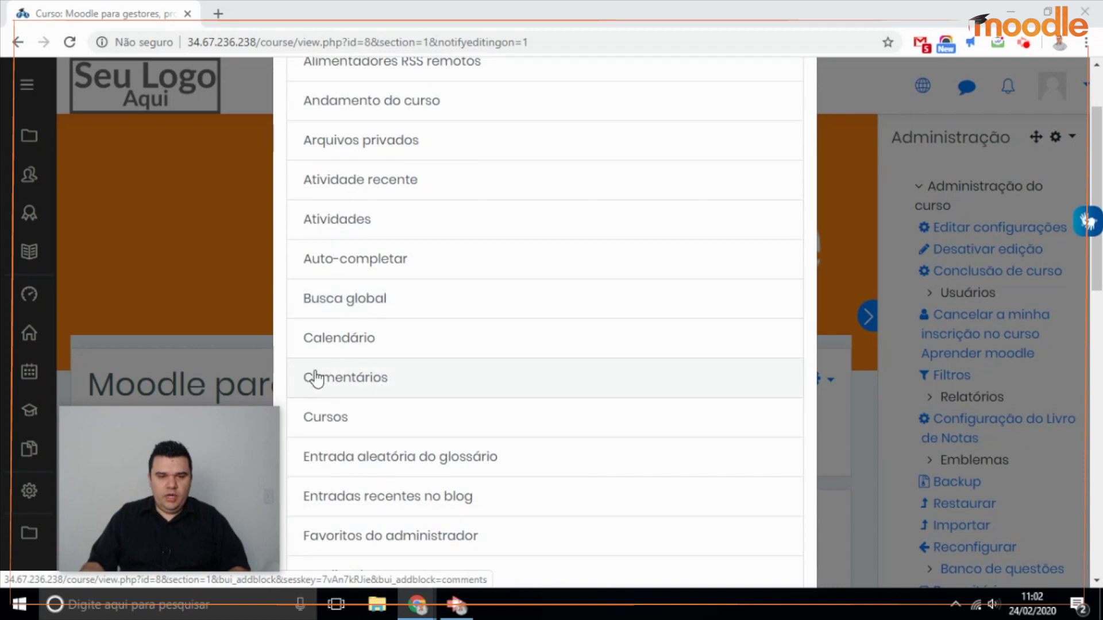
scroll(359, 374, "down", 1)
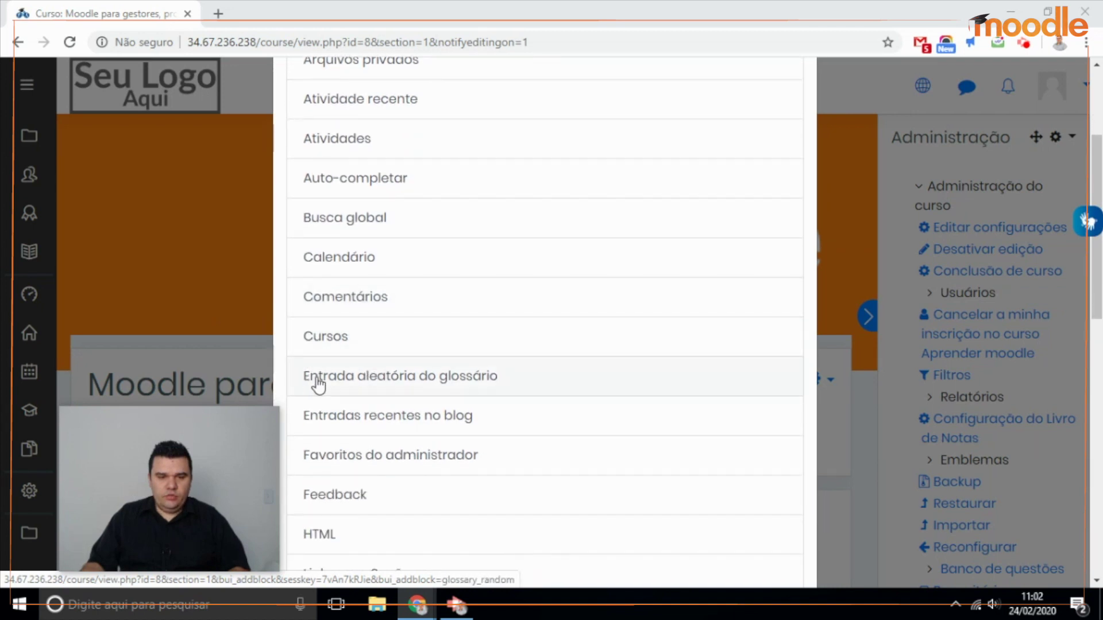
scroll(395, 373, "down", 3)
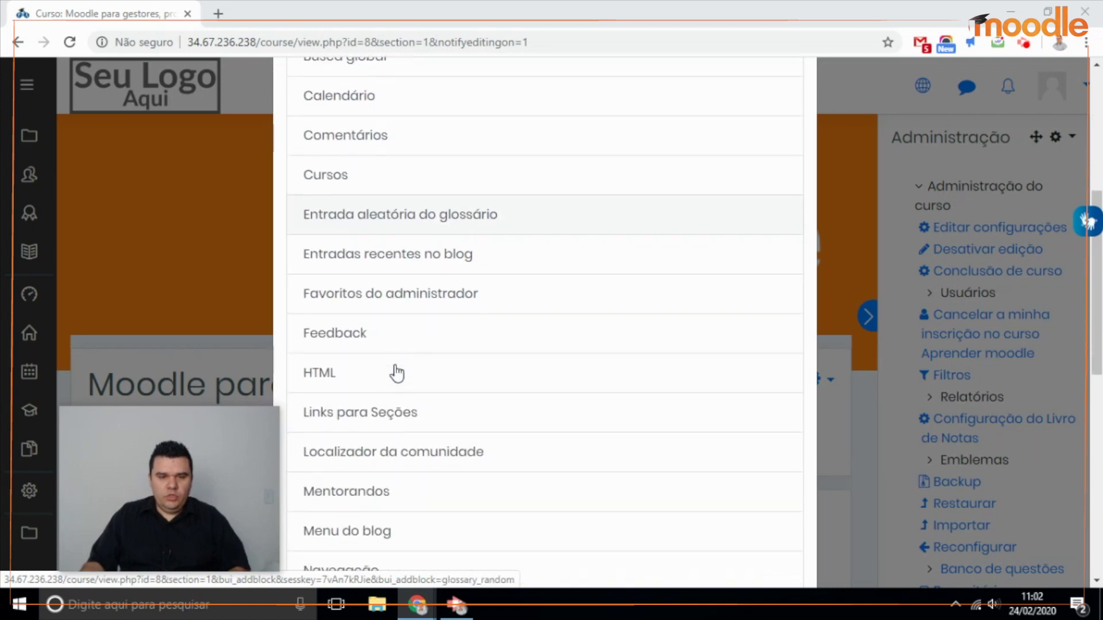
scroll(395, 372, "down", 2)
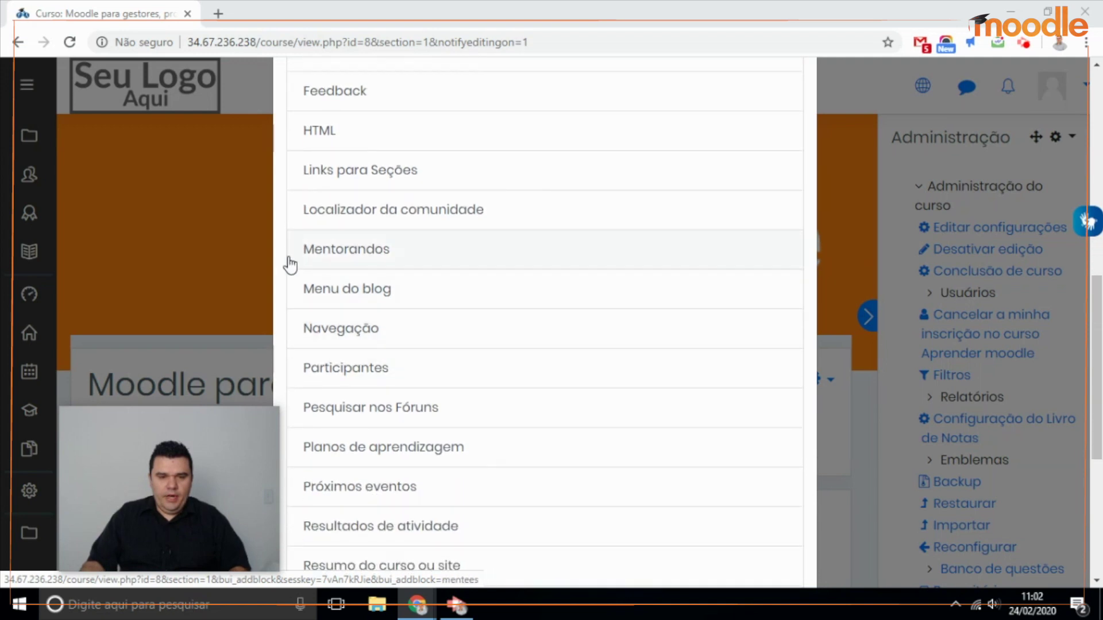
left_click(834, 282)
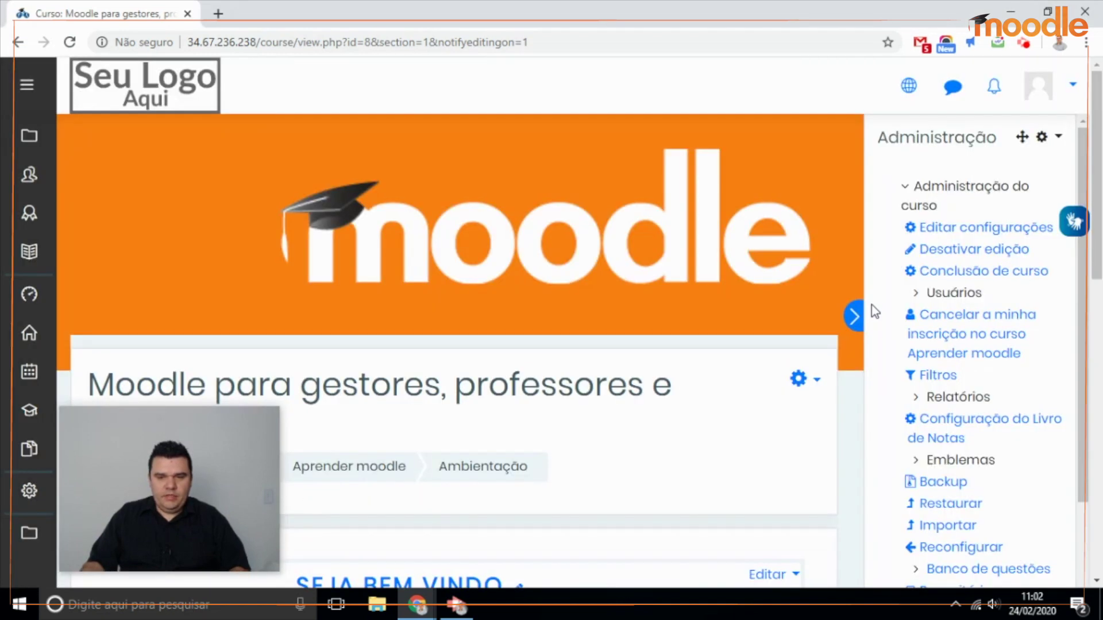
Collapse Administração do curso in the Administração block and hide the block drawer
scroll(977, 229, "down", 1)
scroll(932, 211, "up", 1)
left_click(902, 190)
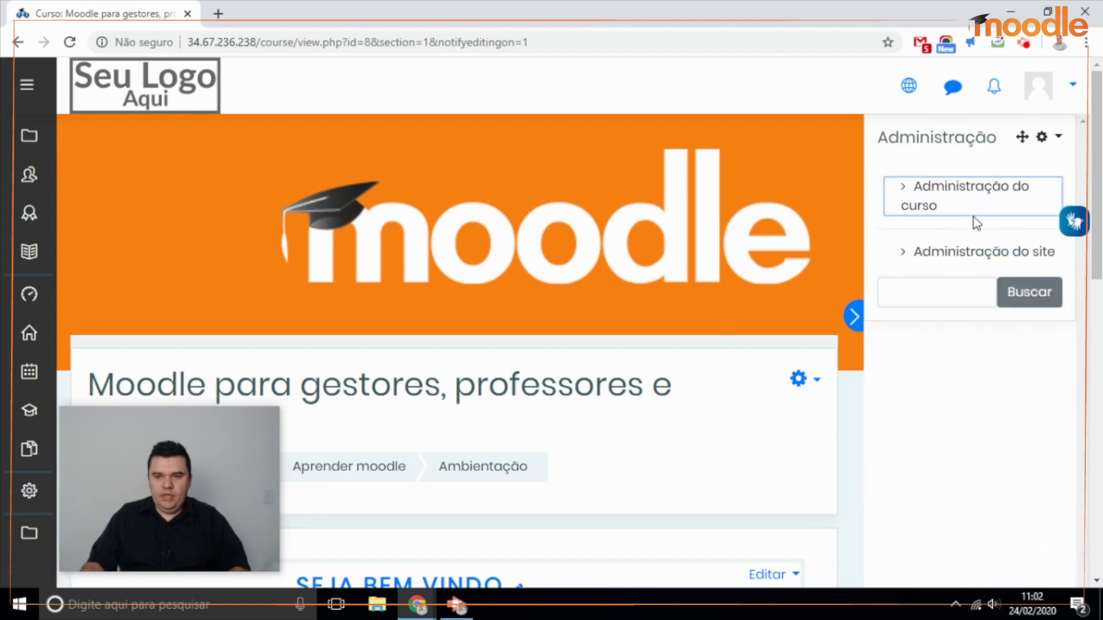
left_click(856, 317)
Reopen the Adicionar um bloco list and review all available blocks from Alimentadores RSS remotos to Usuários Online
left_click(47, 542)
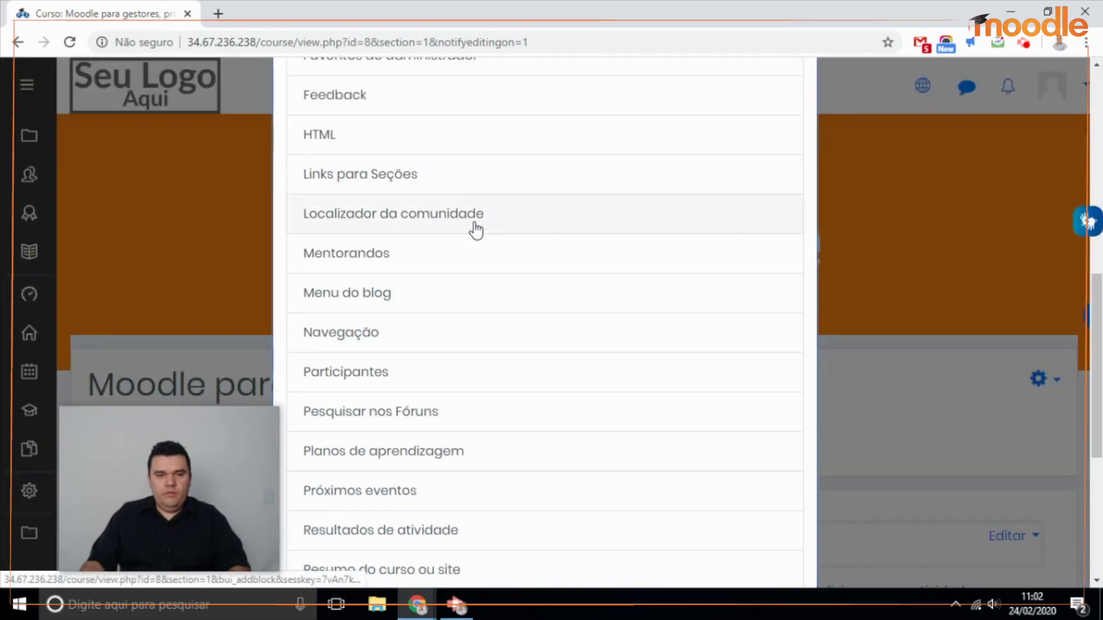
scroll(476, 230, "up", 10)
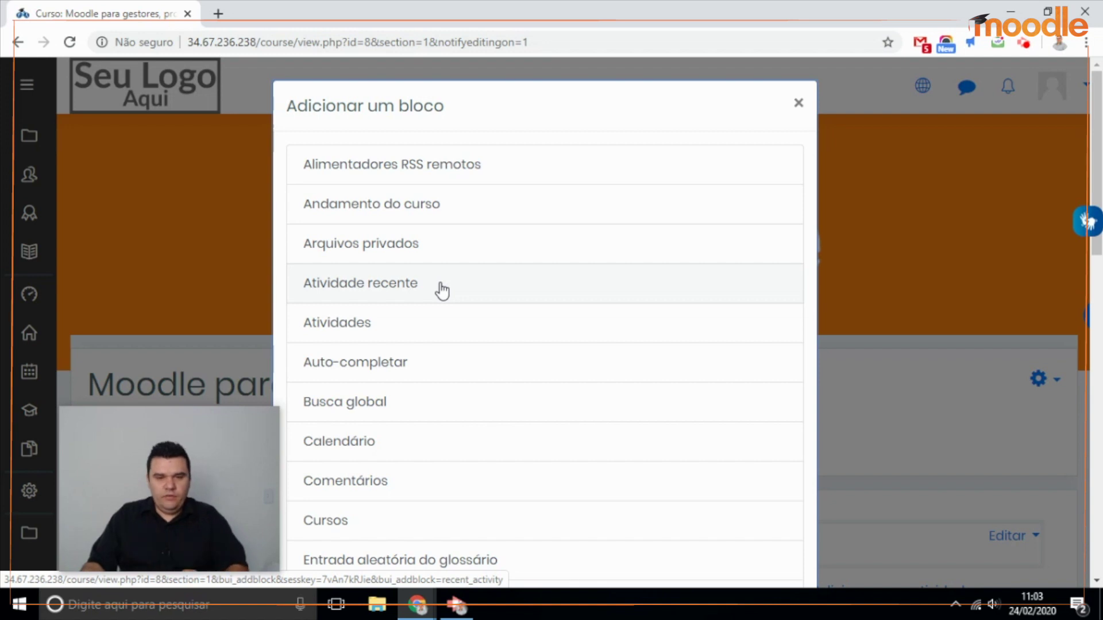
scroll(442, 290, "down", 2)
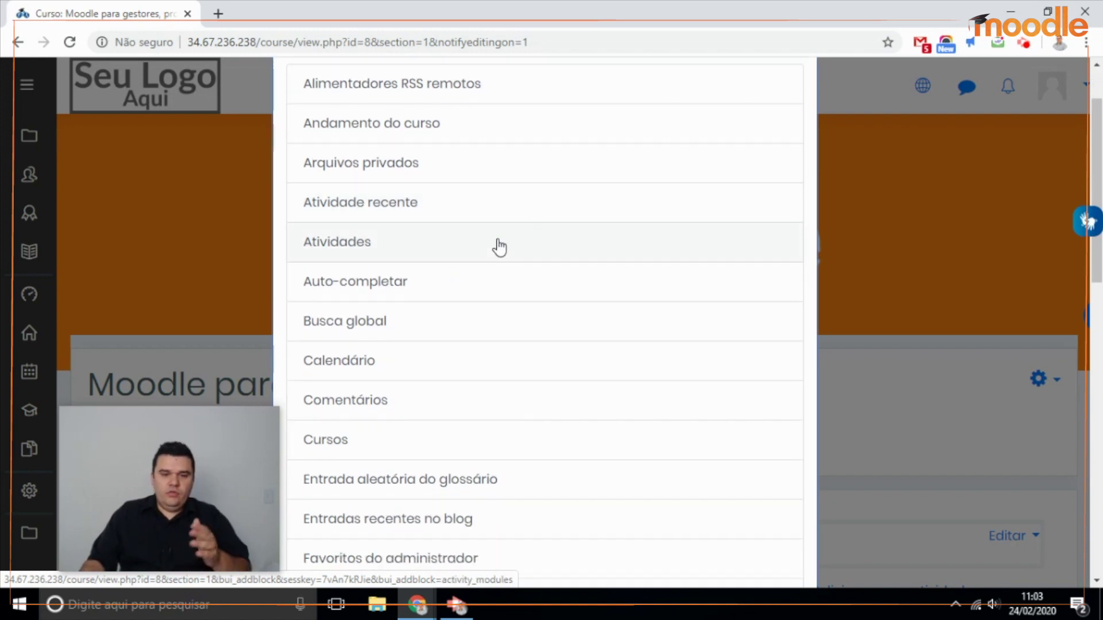
scroll(499, 247, "down", 8)
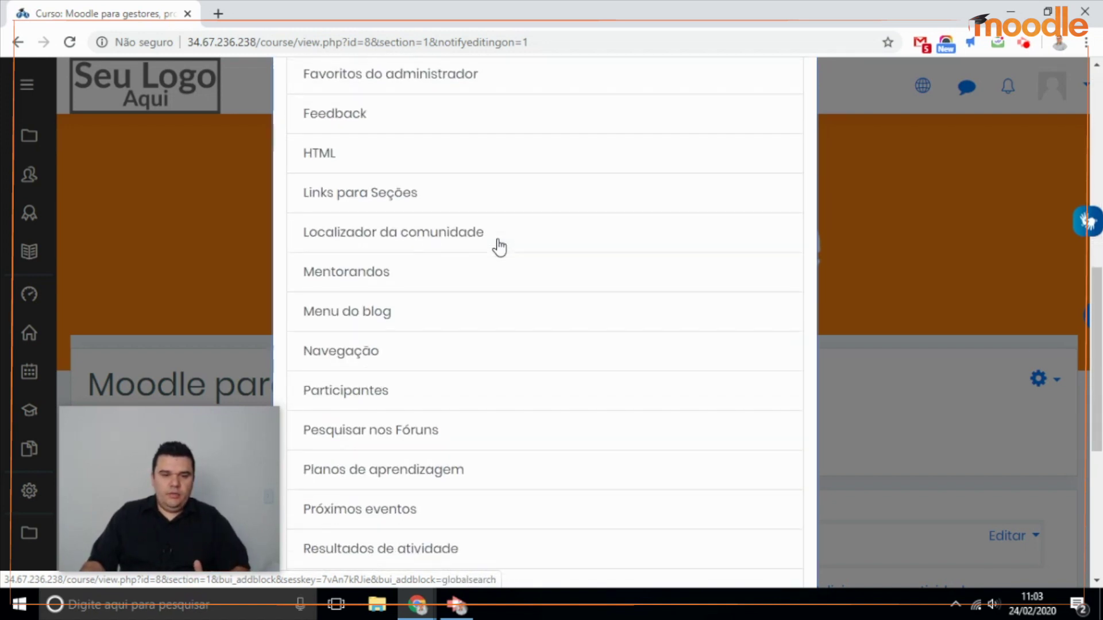
scroll(499, 247, "down", 3)
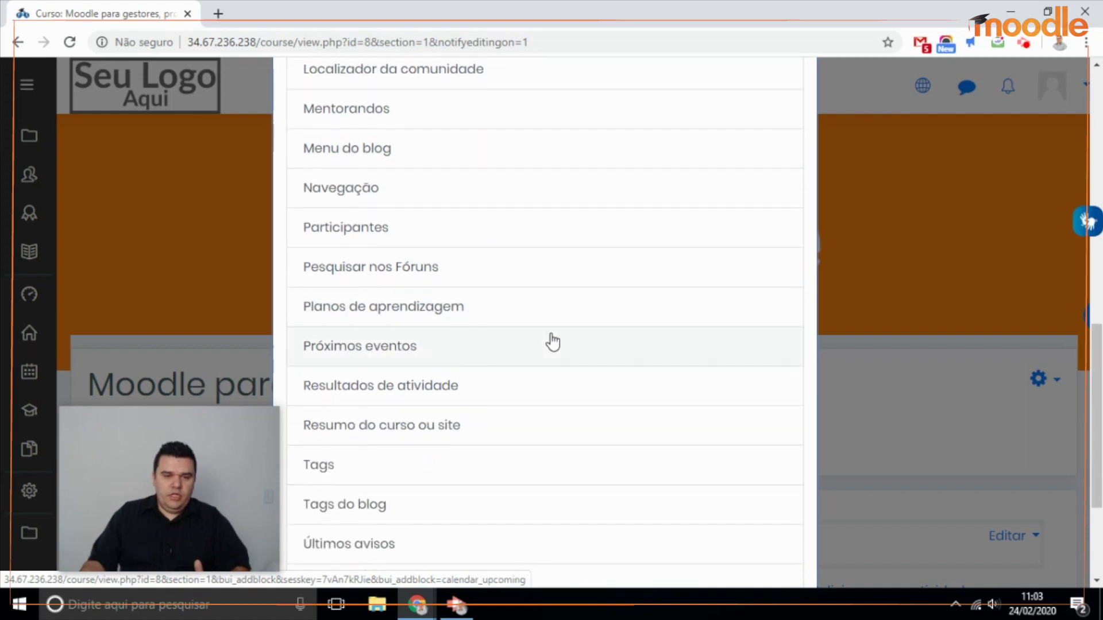
scroll(554, 339, "down", 3)
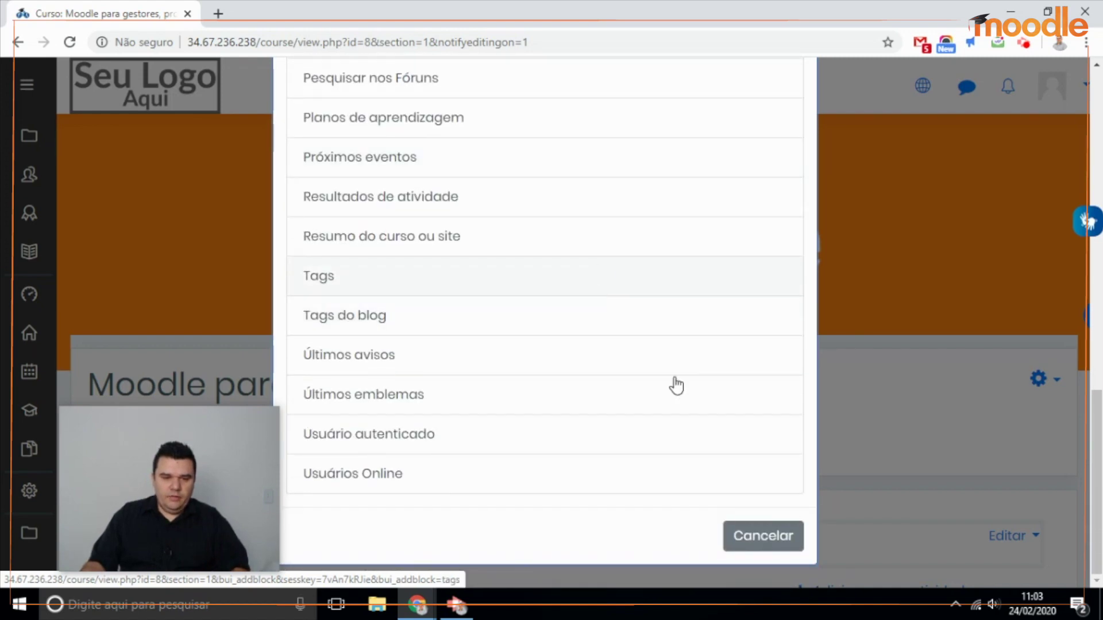
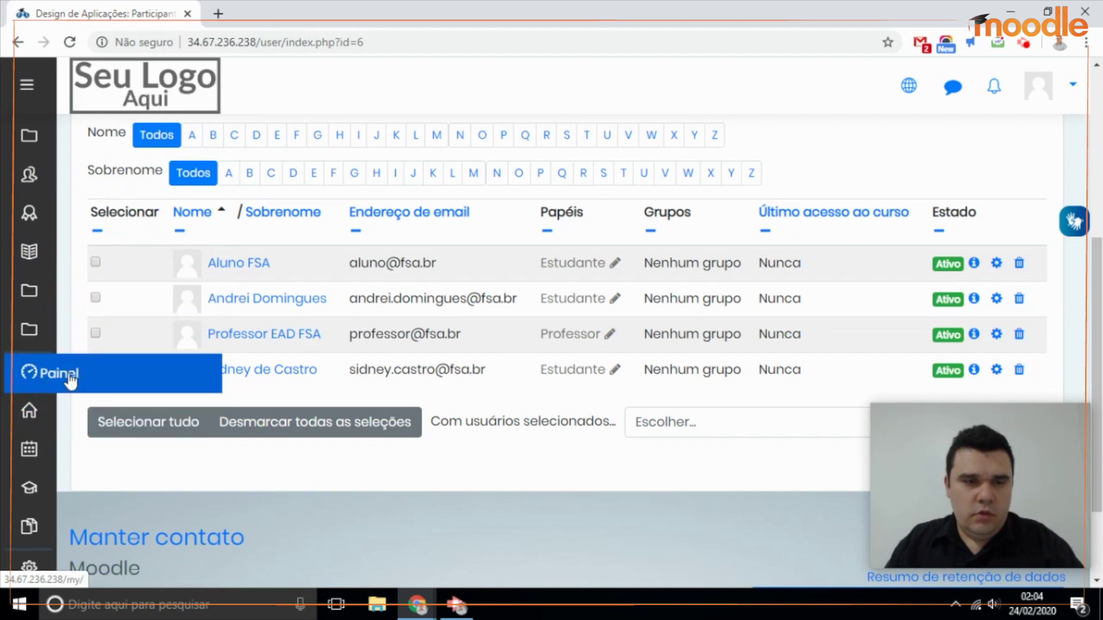
View the course summary on the Painel with the block drawer hidden, and return to the Design de Aplicações participants
left_click(69, 380)
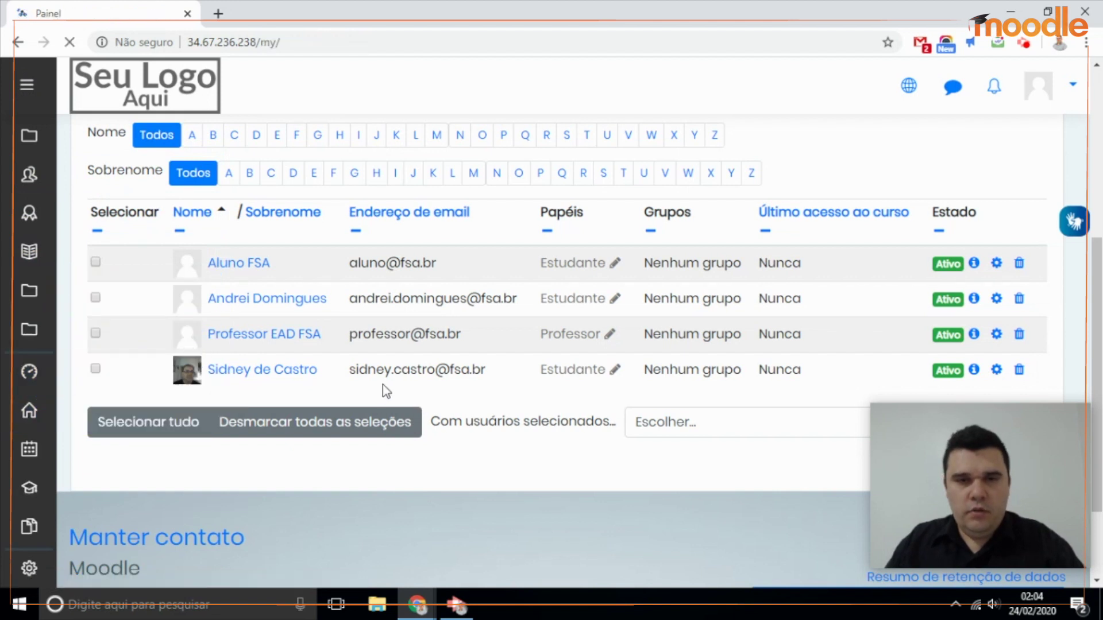
scroll(488, 359, "down", 5)
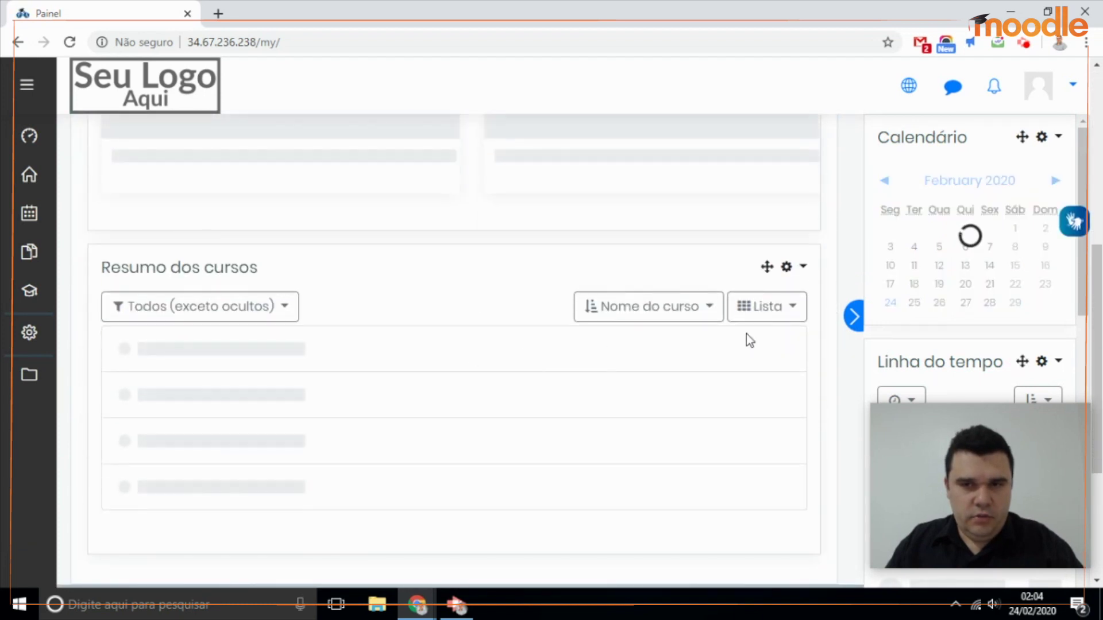
left_click(887, 316)
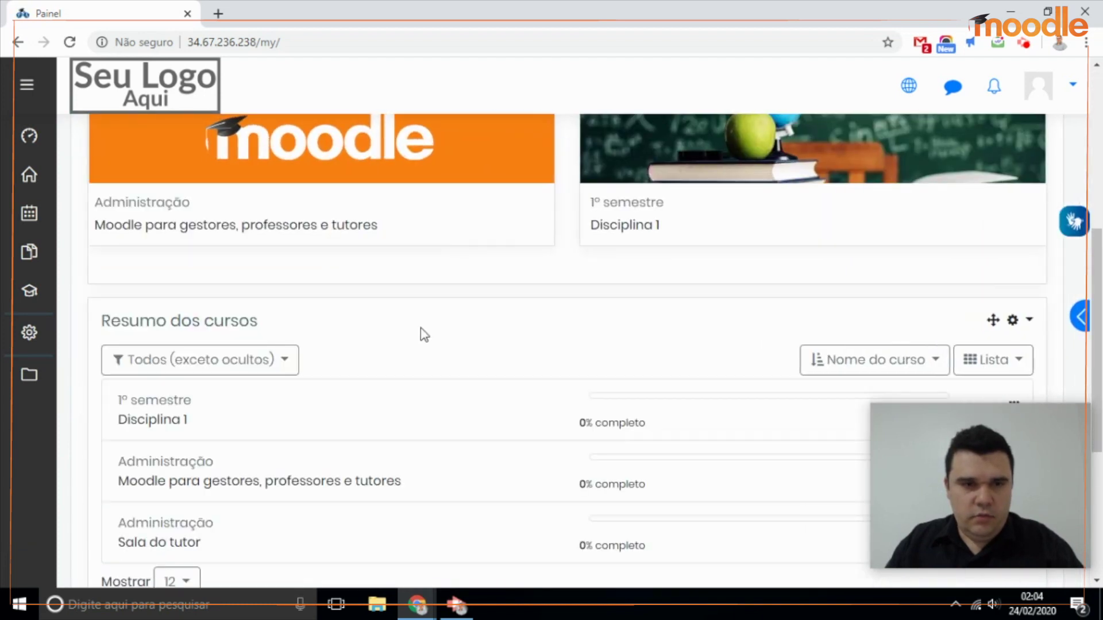
scroll(422, 332, "down", 4)
scroll(232, 184, "up", 3)
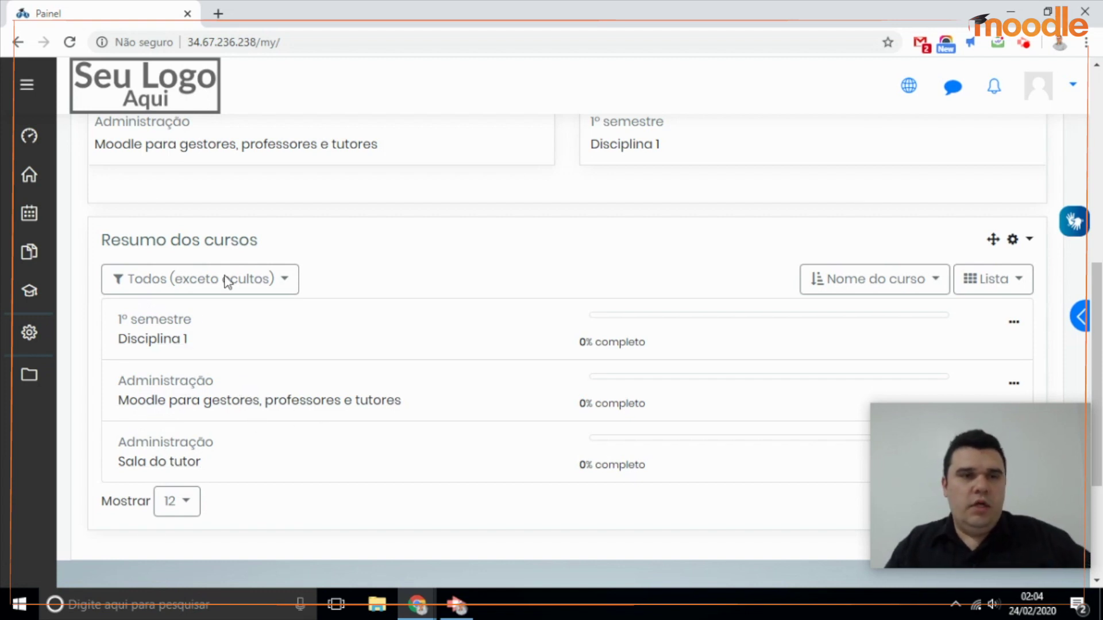
left_click(18, 43)
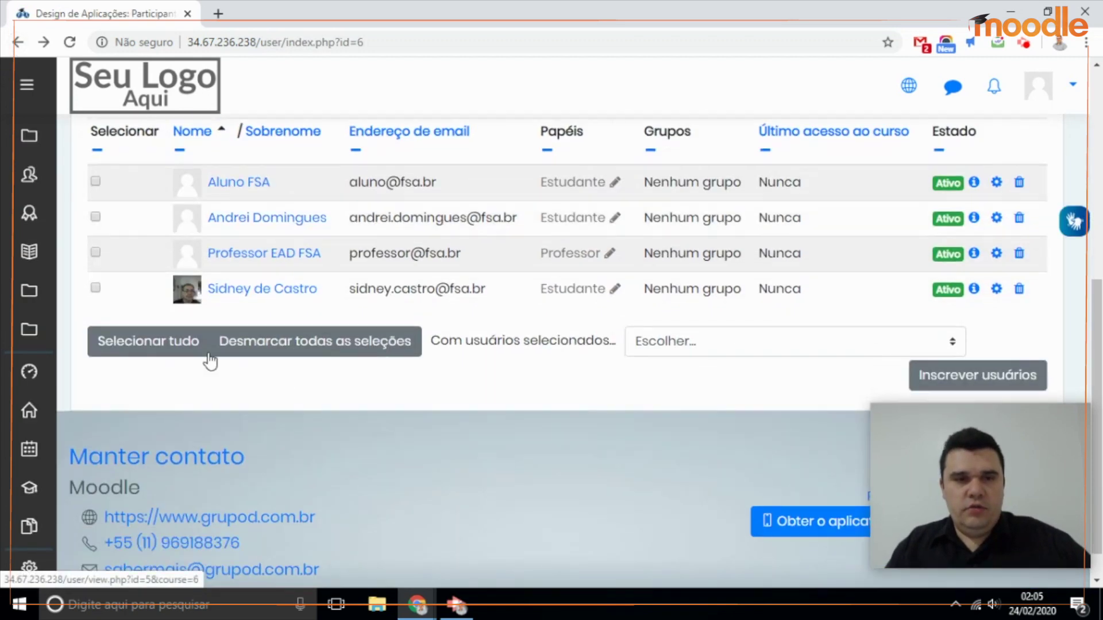
Start enrolling users in the course and choose the Administrador Usuário account
scroll(830, 284, "up", 3)
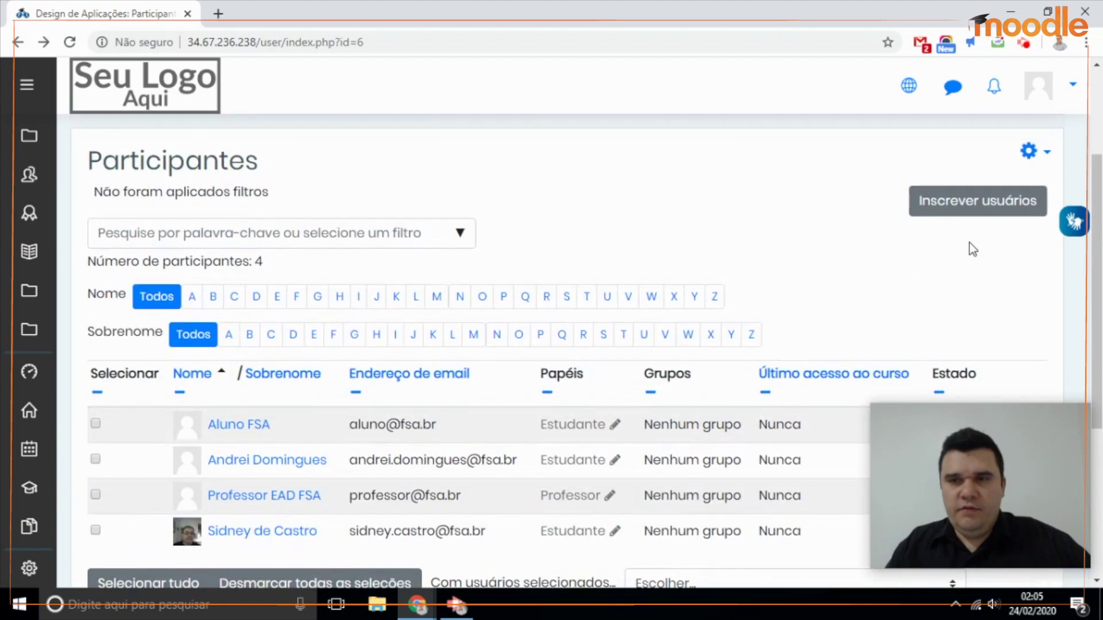
left_click(989, 201)
left_click(505, 214)
type("And")
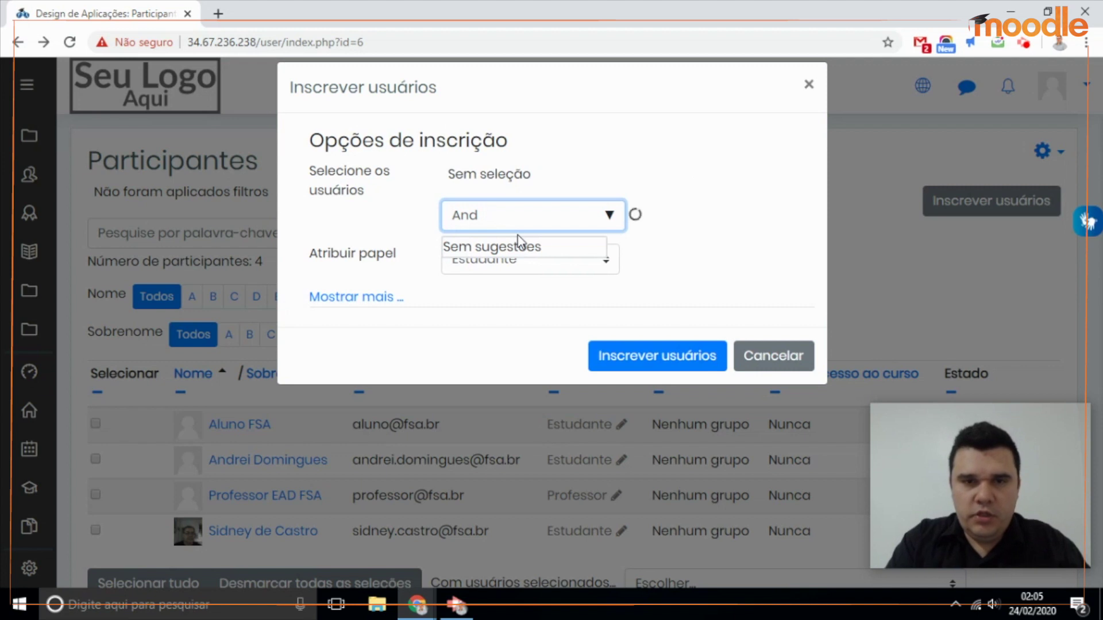
key("BackSpace")
key("BackSpace")
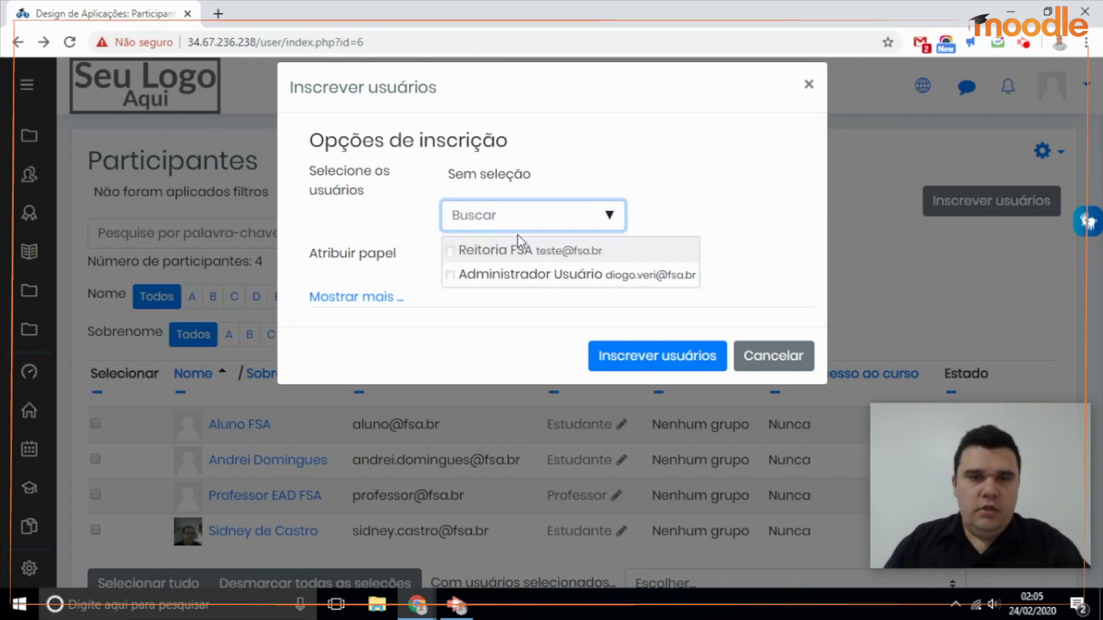
left_click(510, 278)
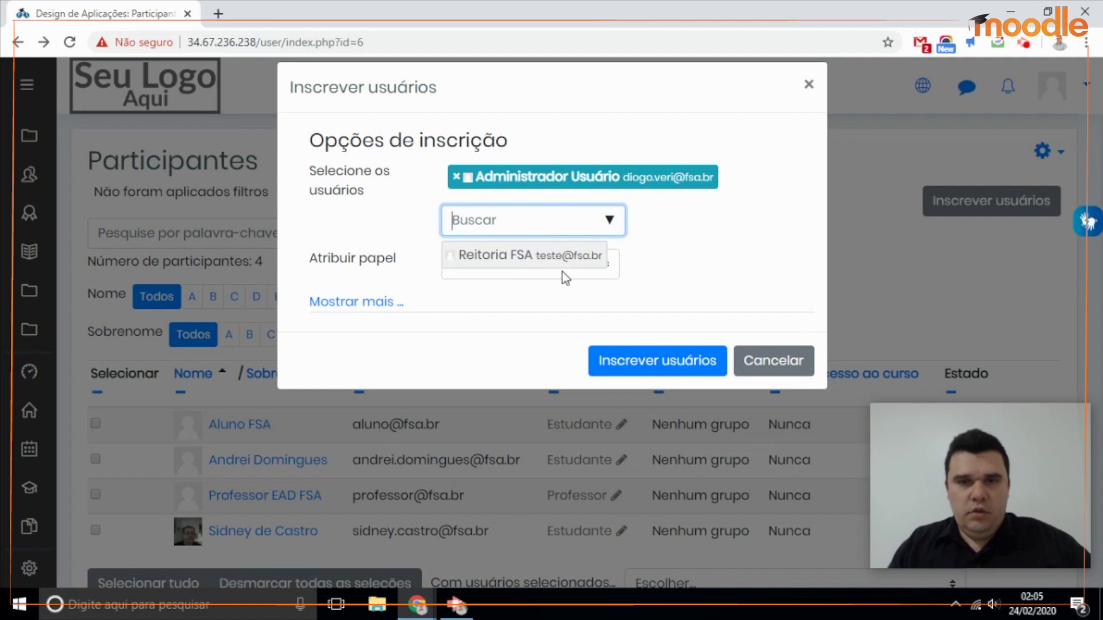
Add Reitoria FSA to the users selected for enrolment and remove it again
left_click(605, 218)
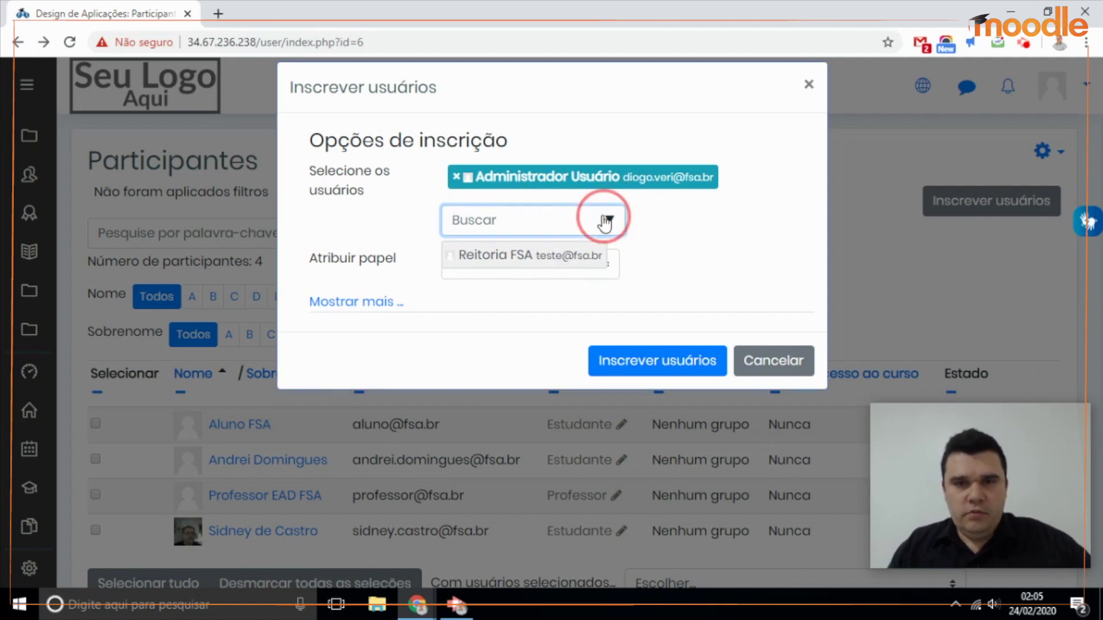
left_click(588, 254)
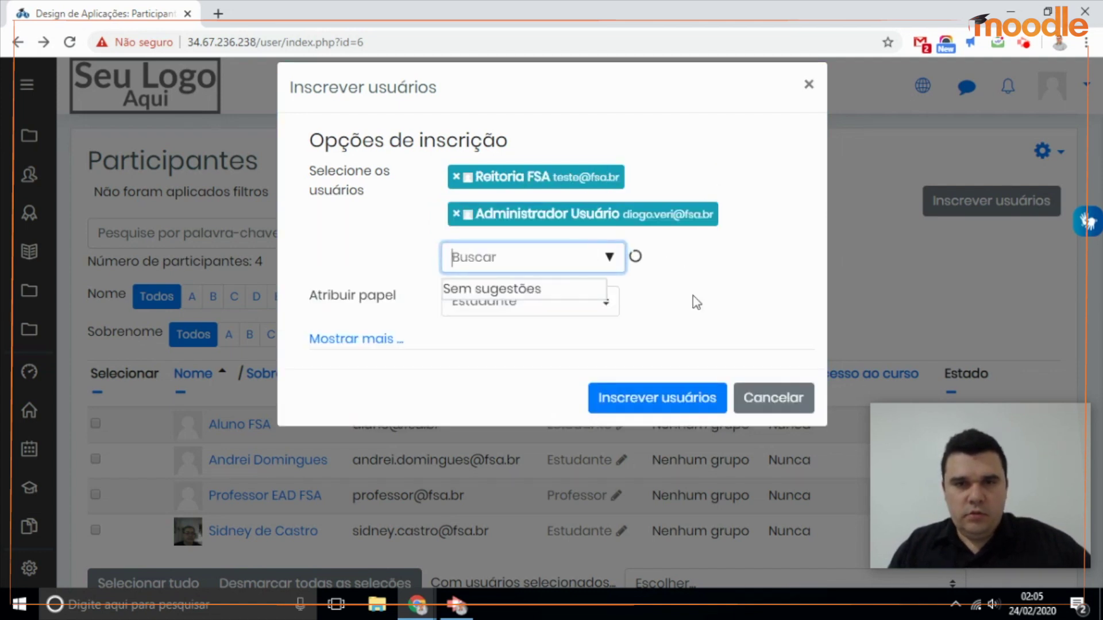
left_click(456, 177)
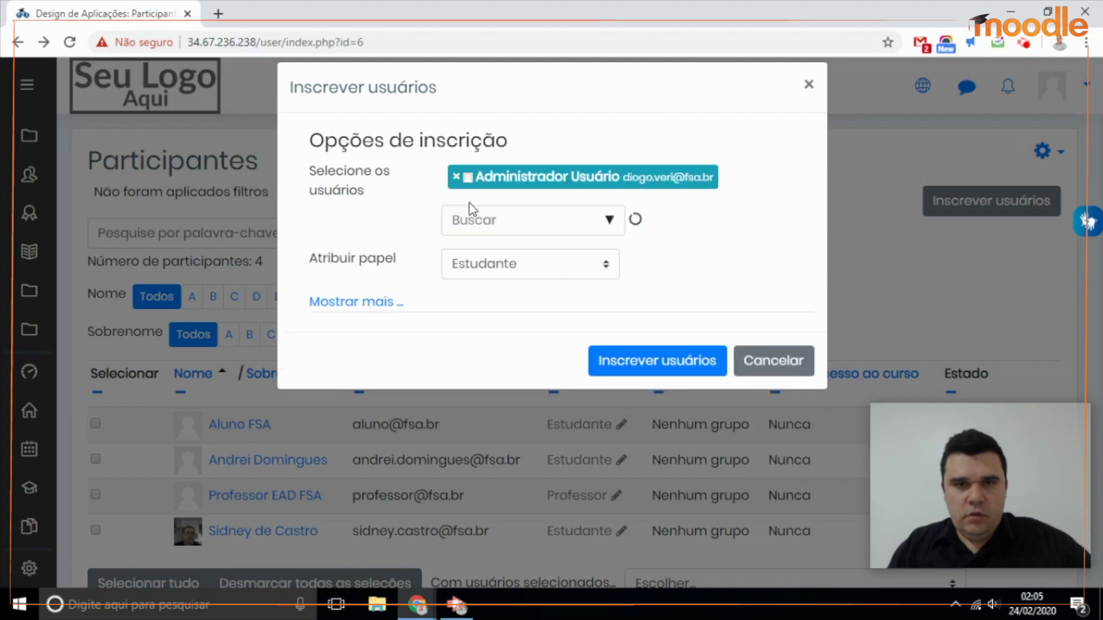
Assign the Professor role to the selected account, enrol it in the course and check the participants list
left_click(602, 264)
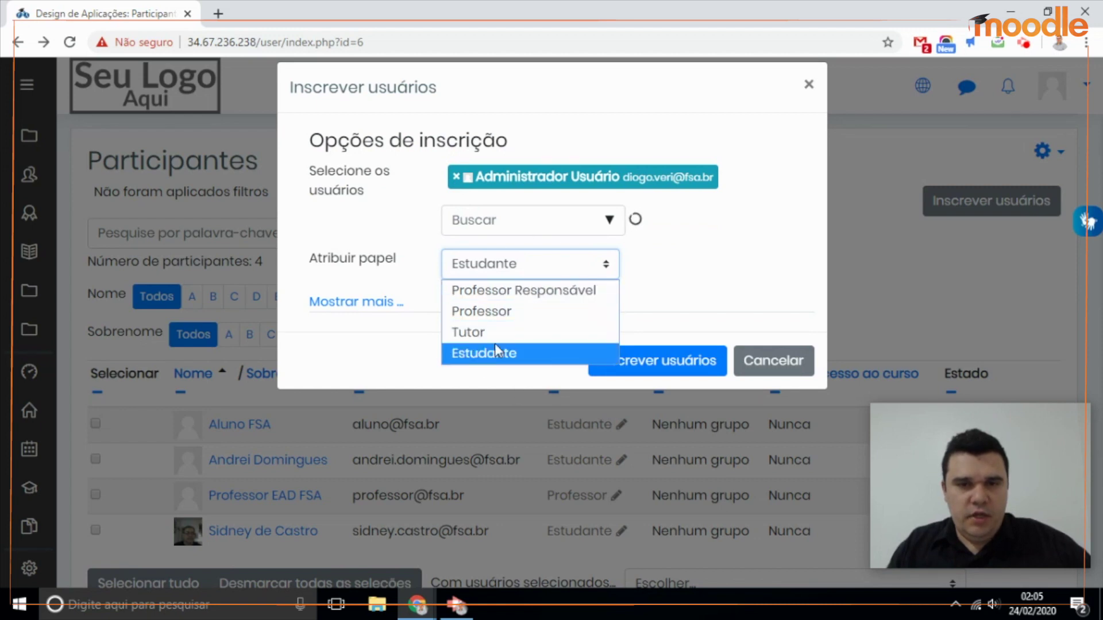
left_click(503, 314)
left_click(683, 362)
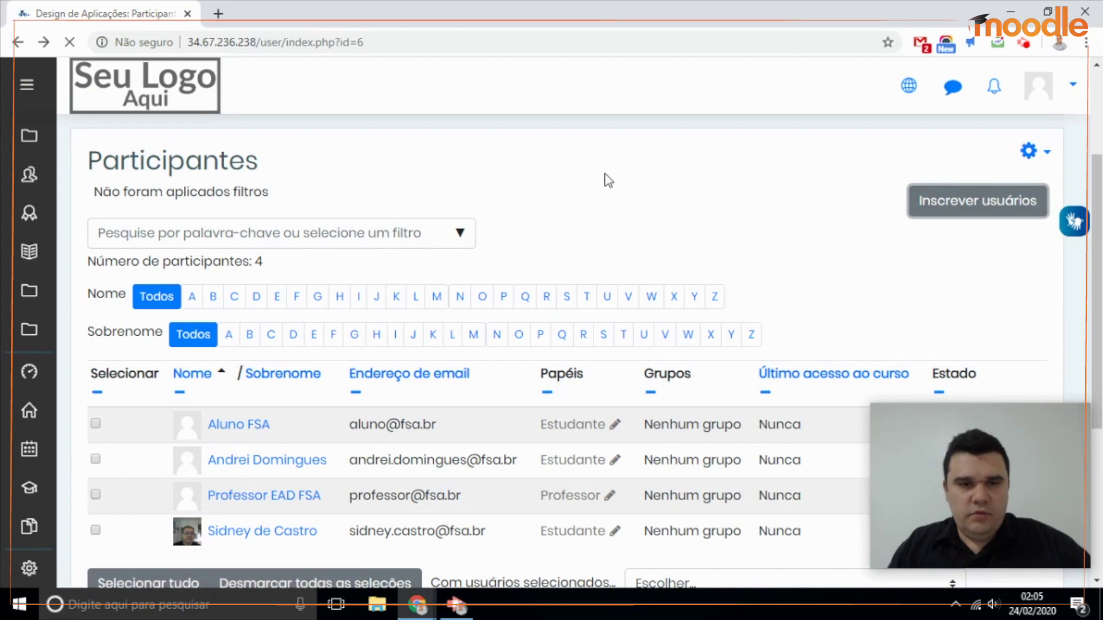
scroll(603, 201, "down", 3)
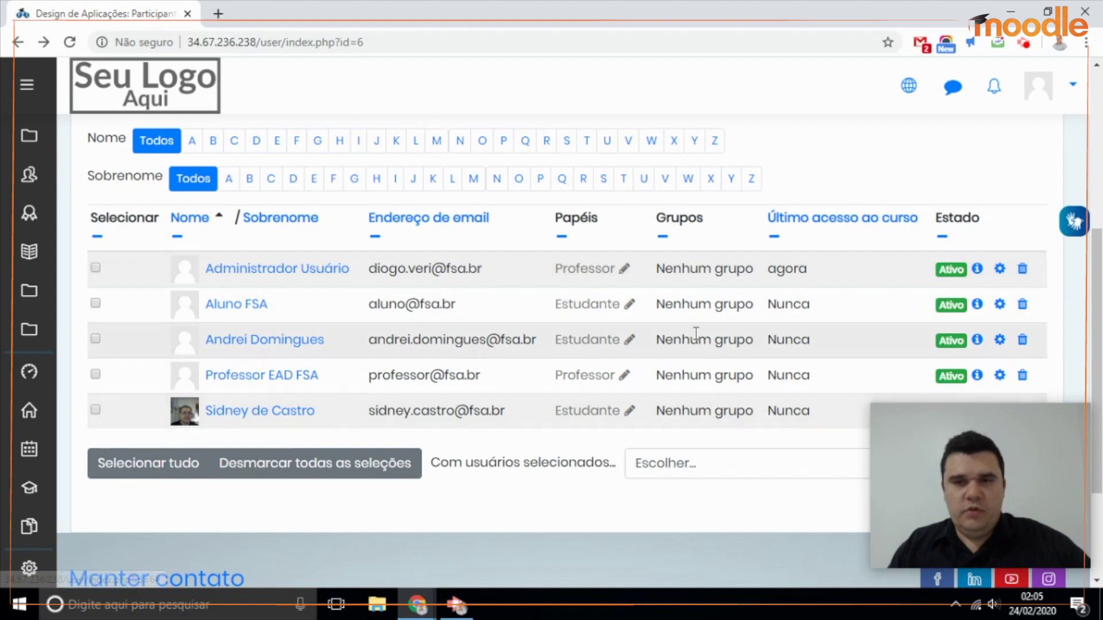
scroll(306, 299, "up", 1)
Return to the Design de Aplicações course page and look through its sections and activities
mouse_move(32, 151)
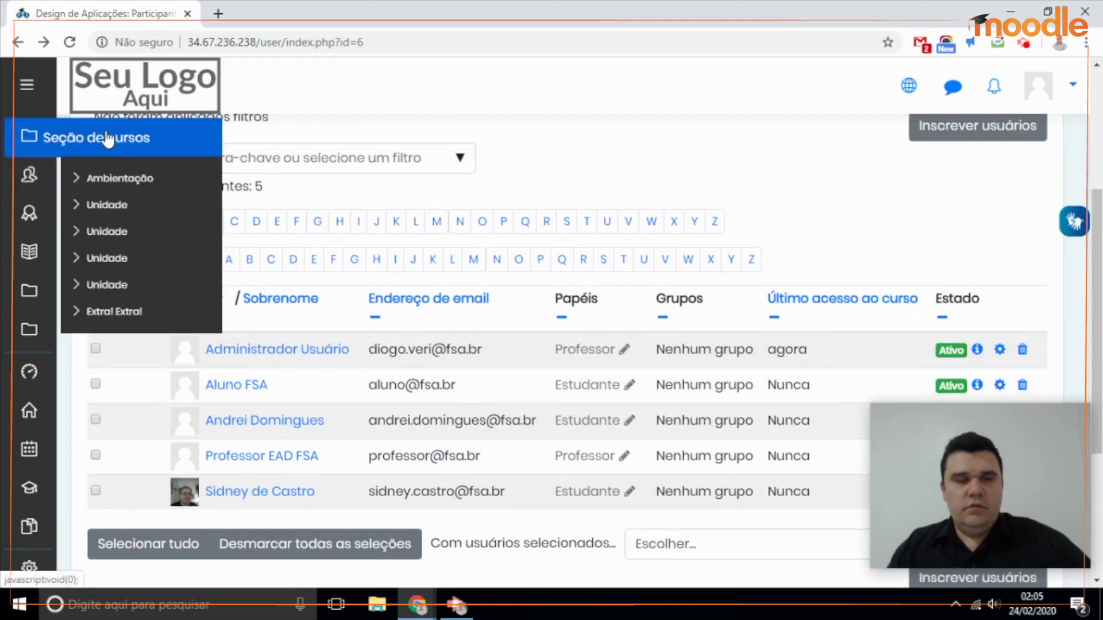
scroll(353, 218, "up", 3)
left_click(361, 228)
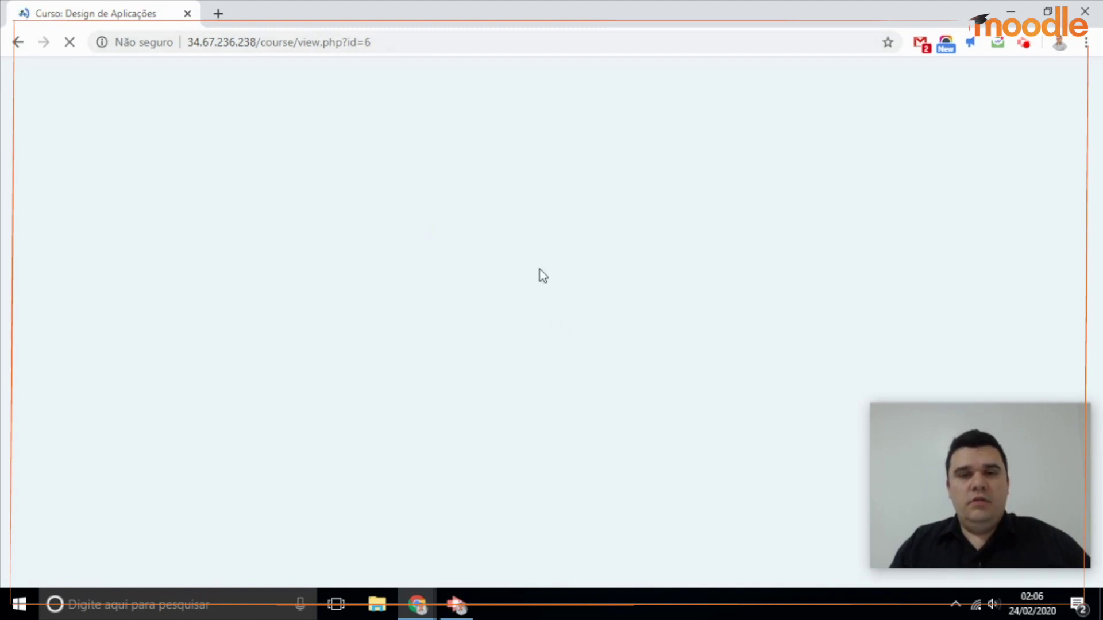
left_click(410, 46)
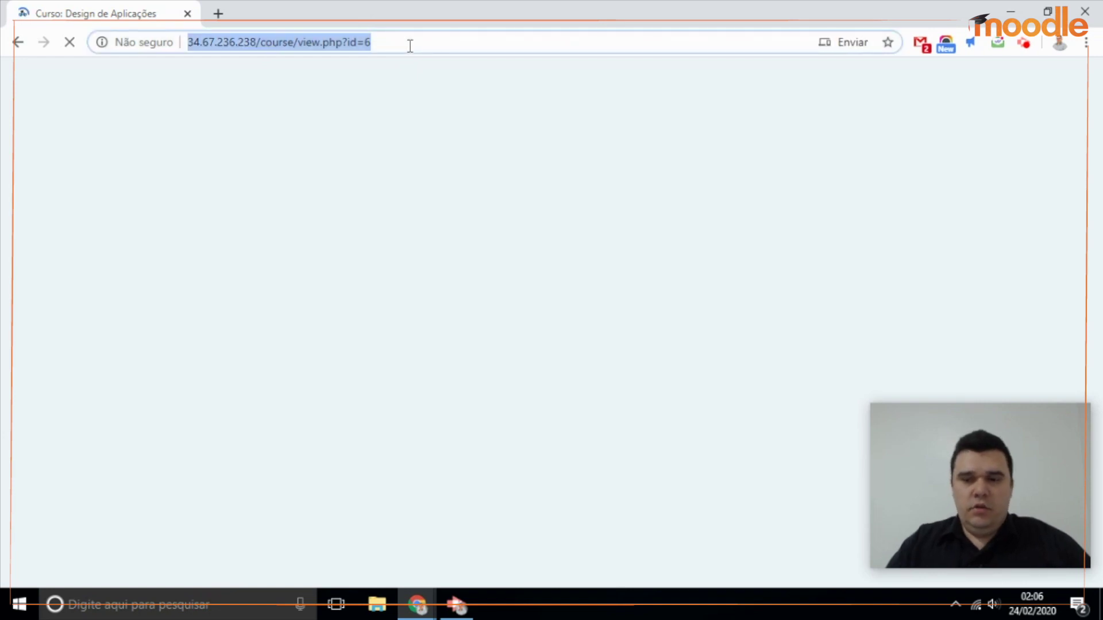
key("Return")
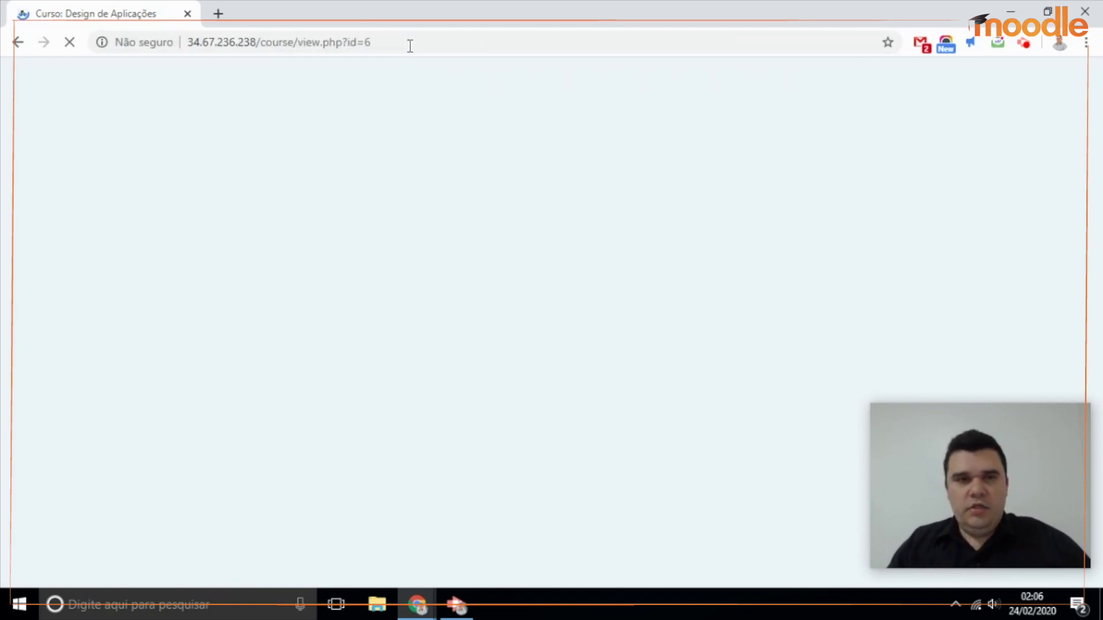
scroll(442, 279, "down", 5)
scroll(684, 224, "up", 3)
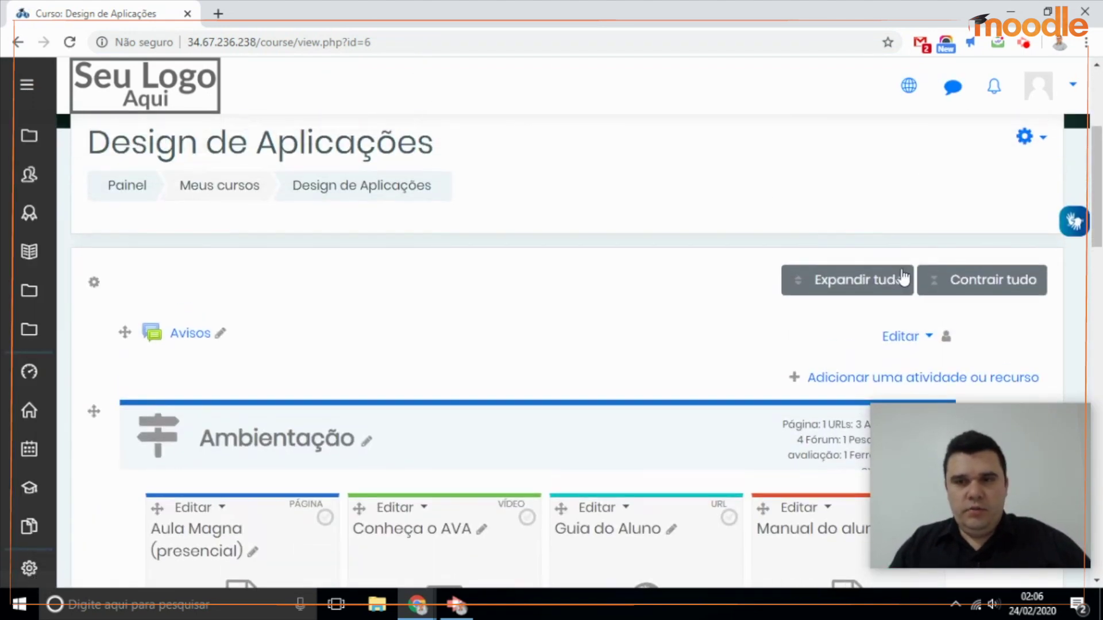
scroll(899, 276, "down", 2)
scroll(910, 290, "up", 3)
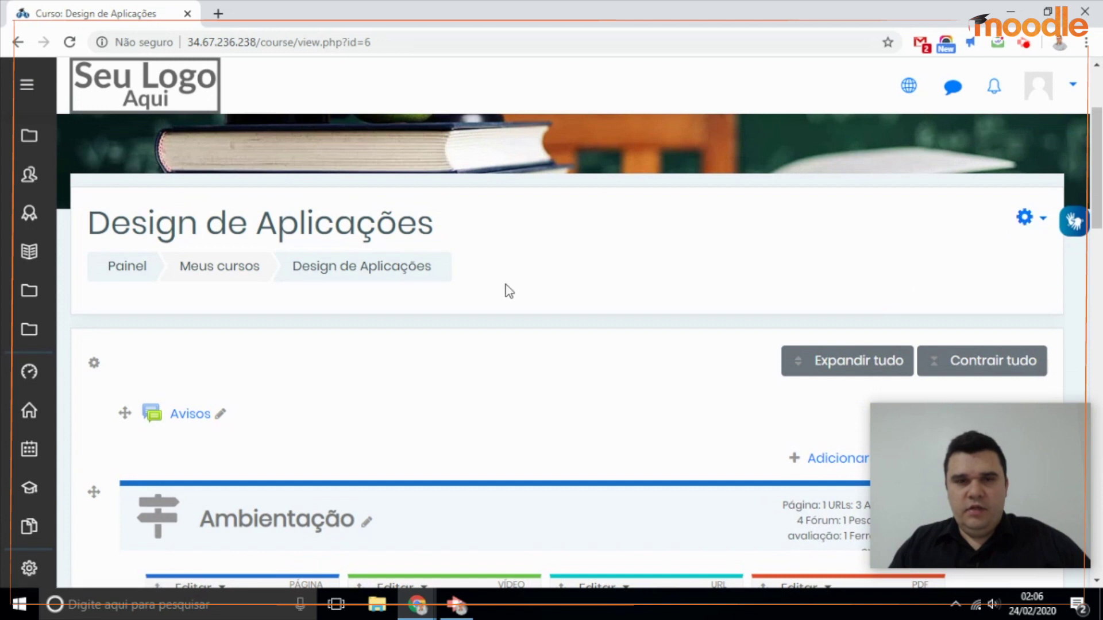
scroll(530, 333, "down", 6)
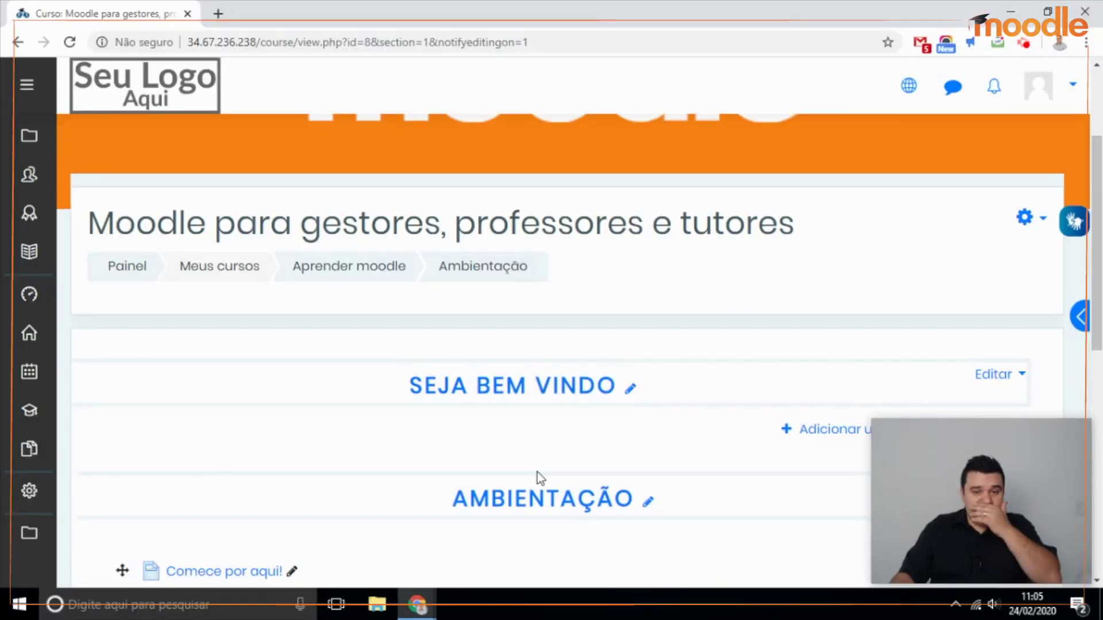
Open the Comece por aqui! page in the Ambientação section and open its settings for editing
scroll(549, 460, "down", 1)
scroll(549, 460, "down", 3)
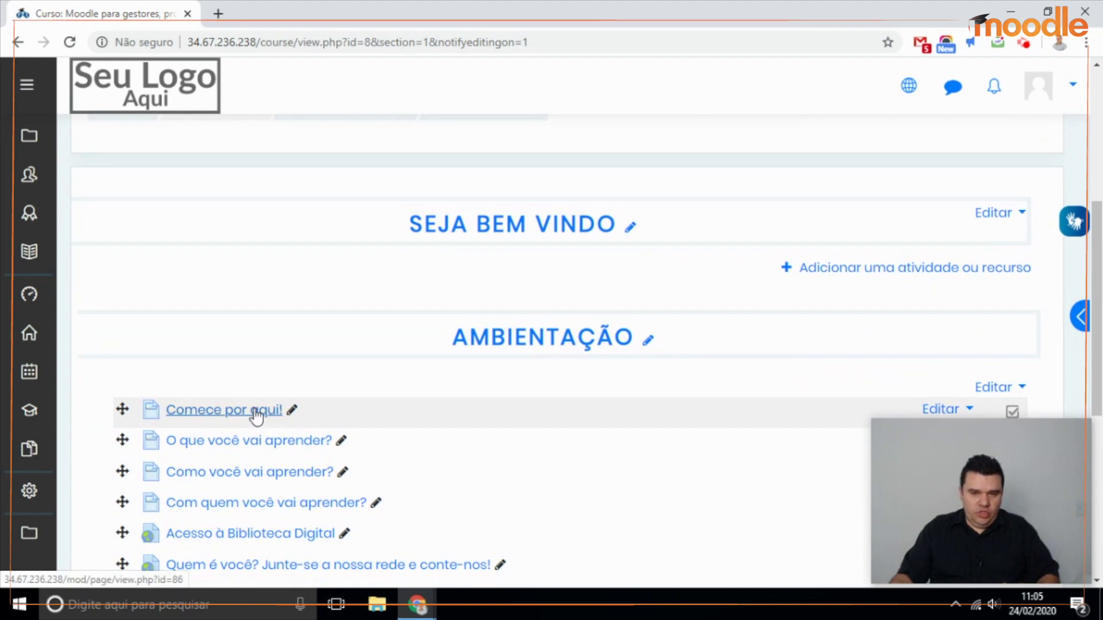
left_click(254, 409)
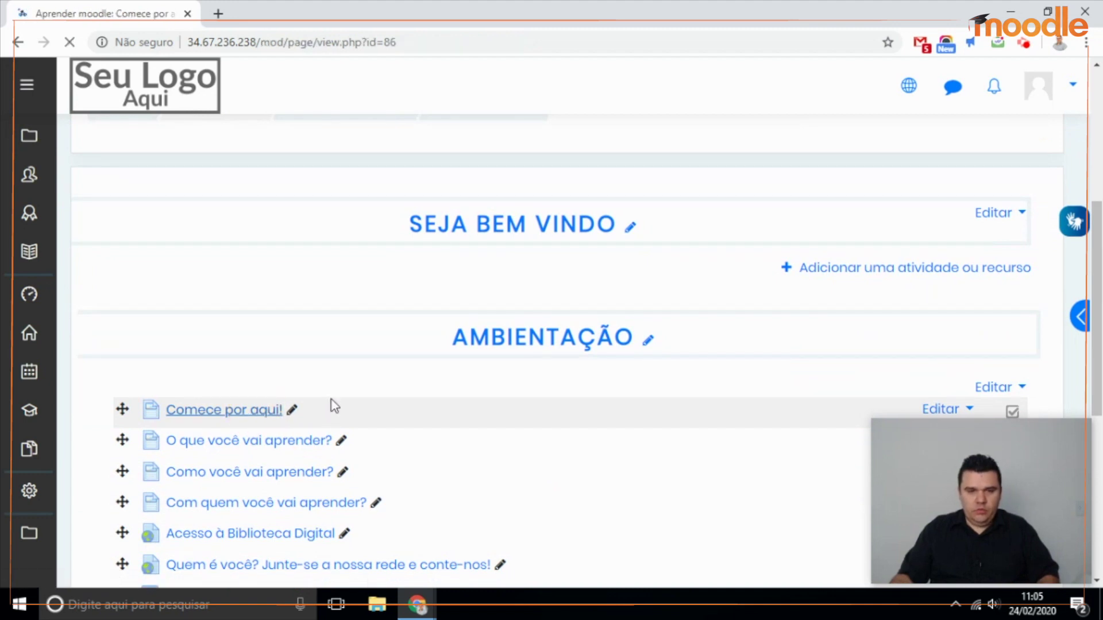
scroll(466, 361, "down", 2)
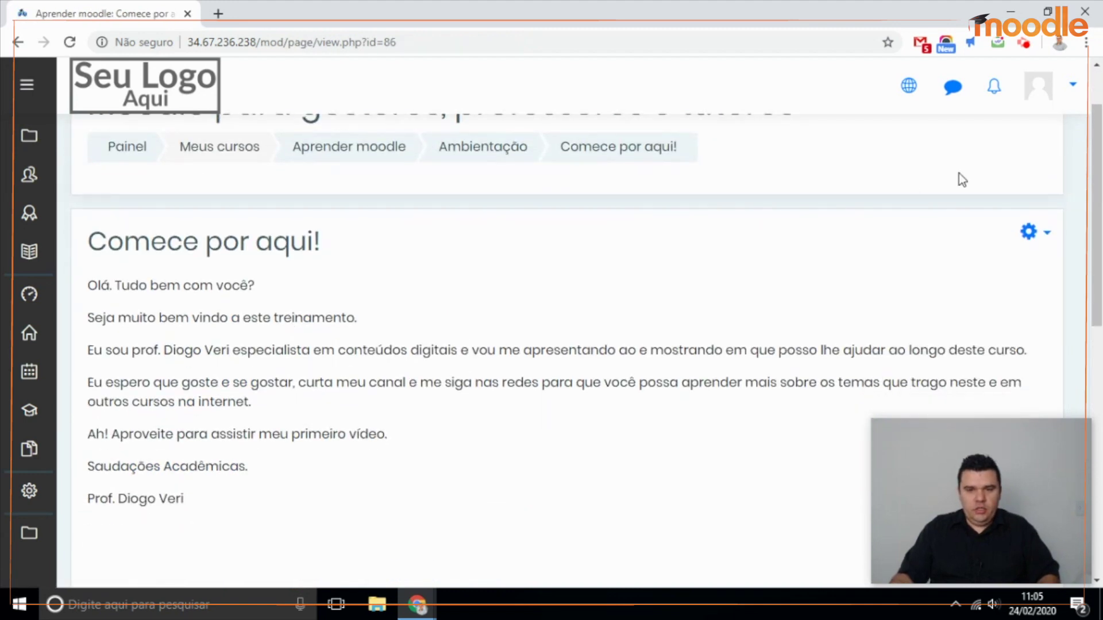
left_click(1034, 240)
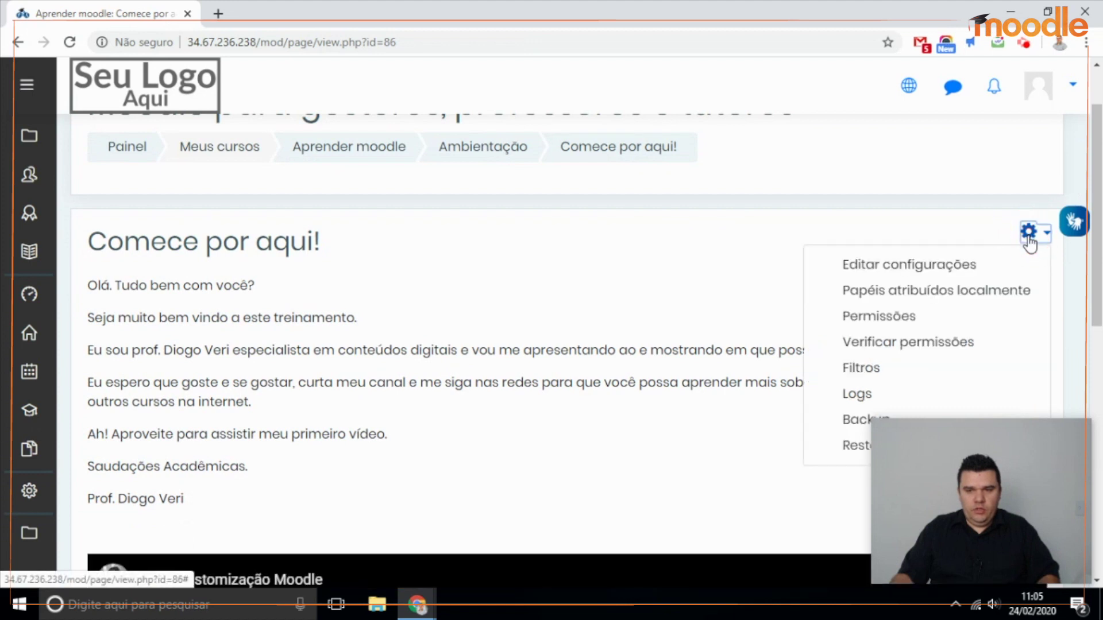
left_click(932, 268)
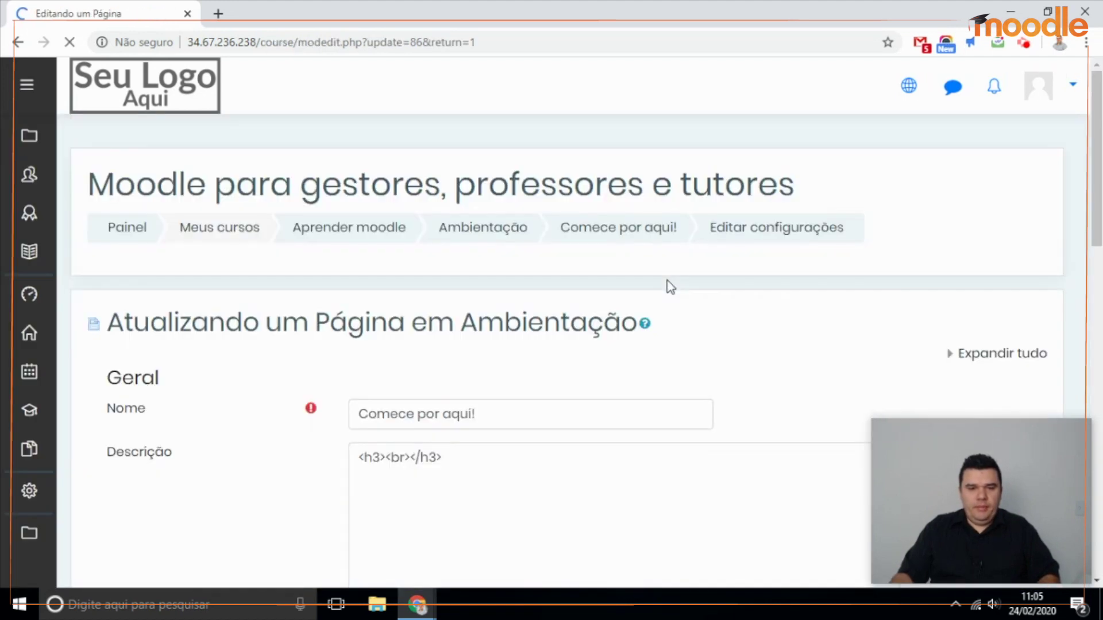
Examine the Nome and Descrição fields in the page's Geral settings
scroll(603, 282, "down", 1)
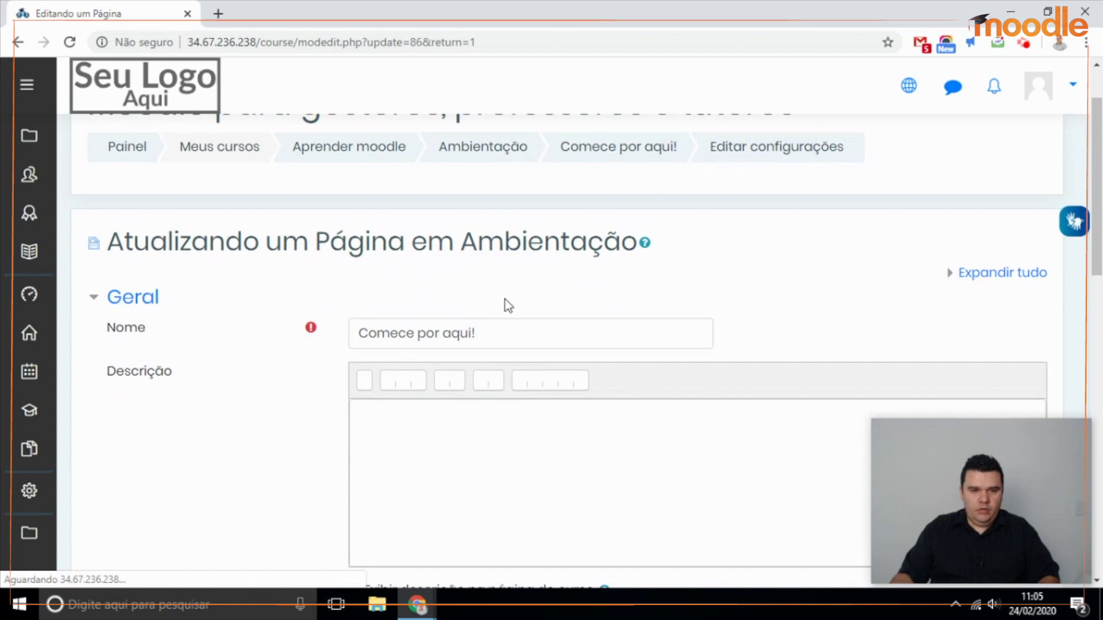
left_click_drag(496, 330, 356, 333)
left_click(509, 336)
scroll(483, 328, "down", 1)
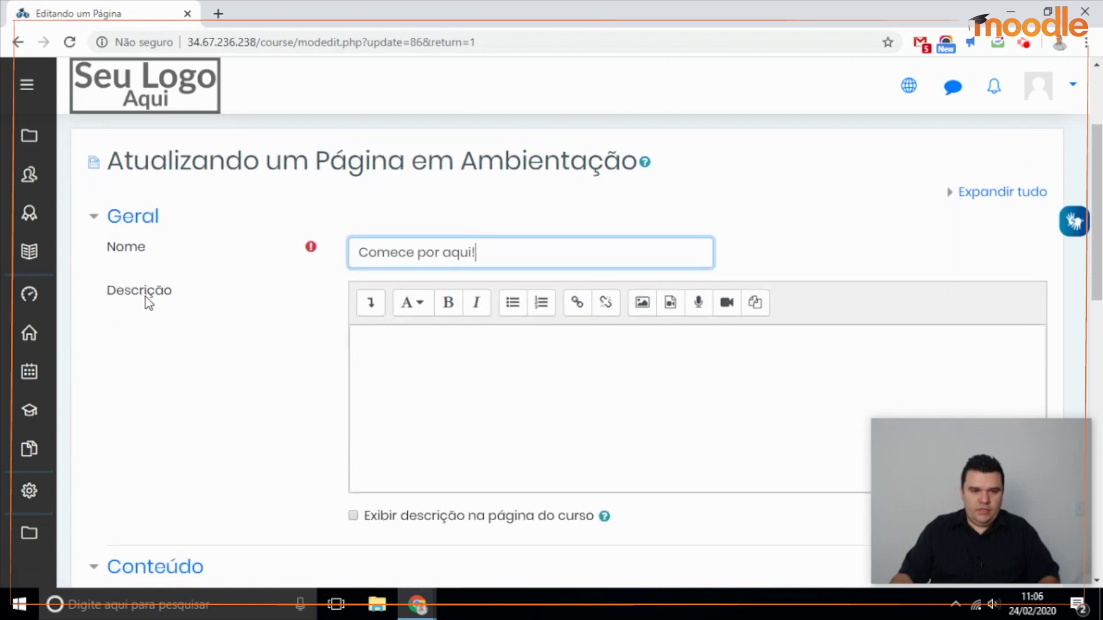
left_click(495, 372)
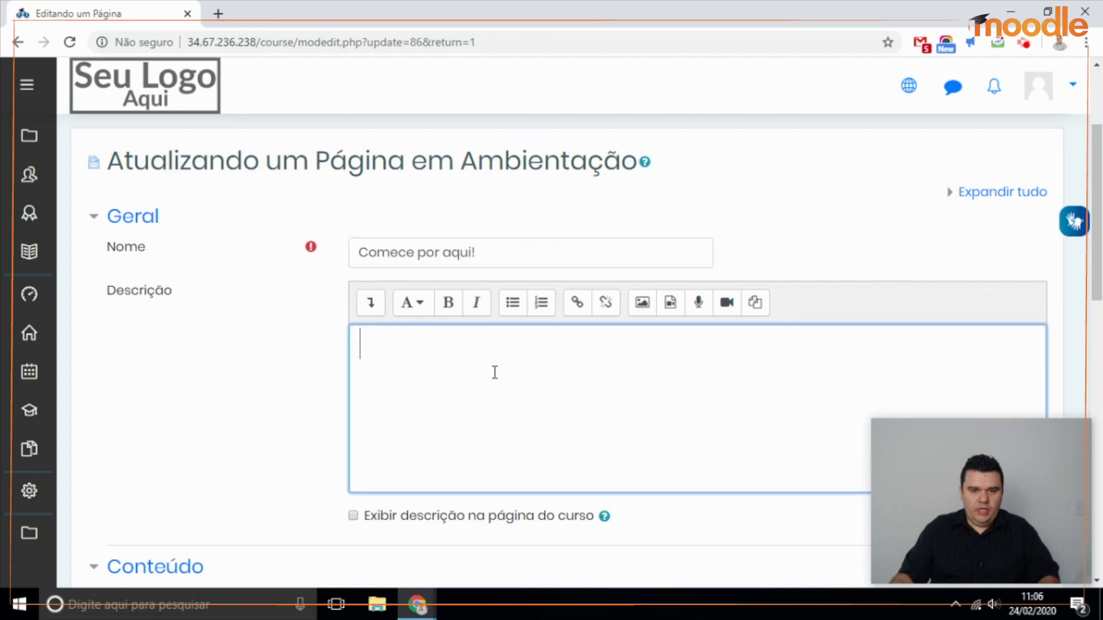
Expand the Descrição editor to show all formatting tools and examine its paragraph styles without applying one
left_click(369, 308)
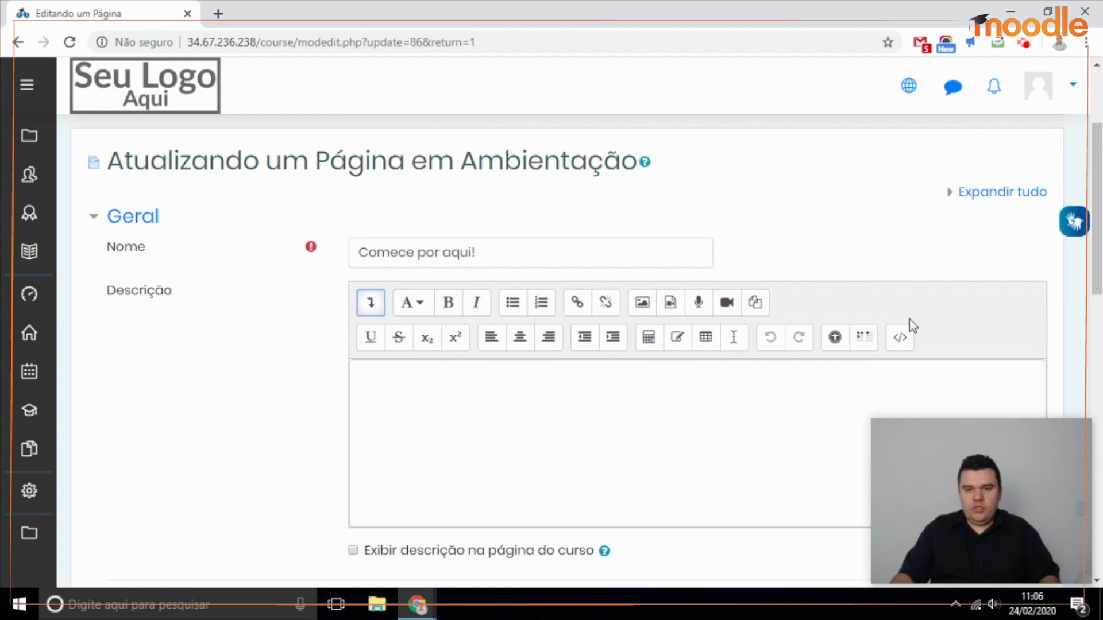
left_click(423, 308)
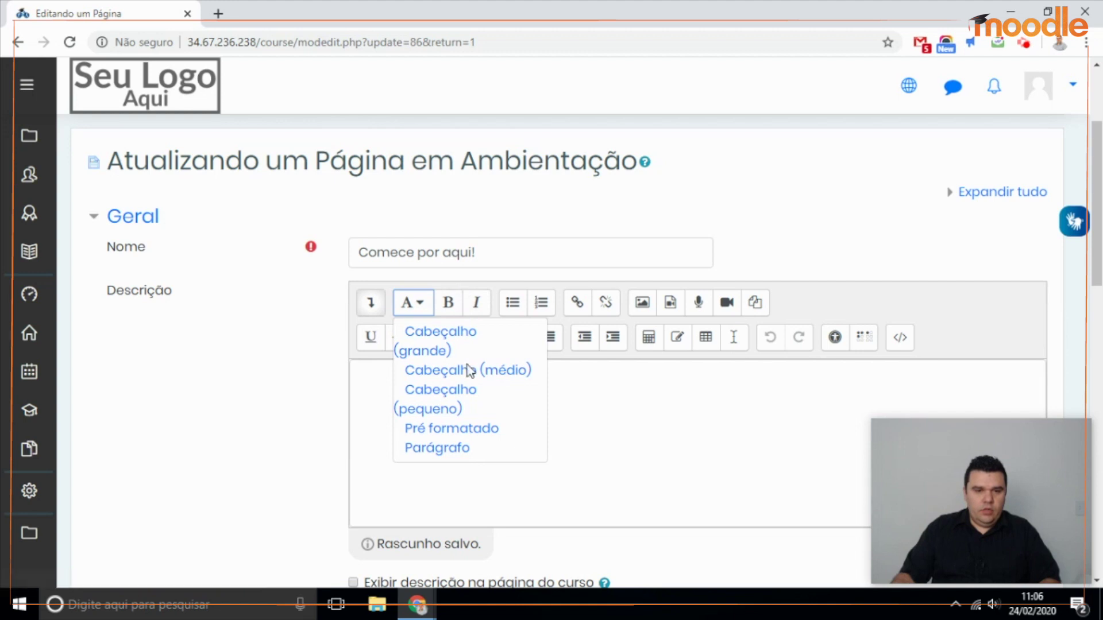
left_click(563, 437)
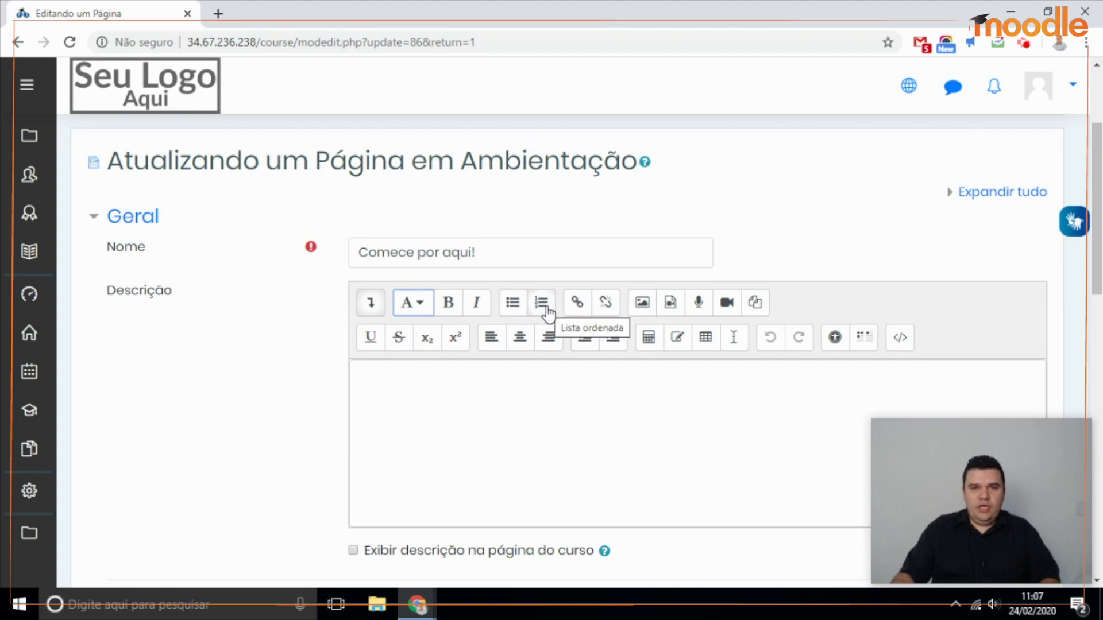
Start a link in the Descrição, enable Abrir em uma nova janela, and close the link form without creating it
left_click(577, 312)
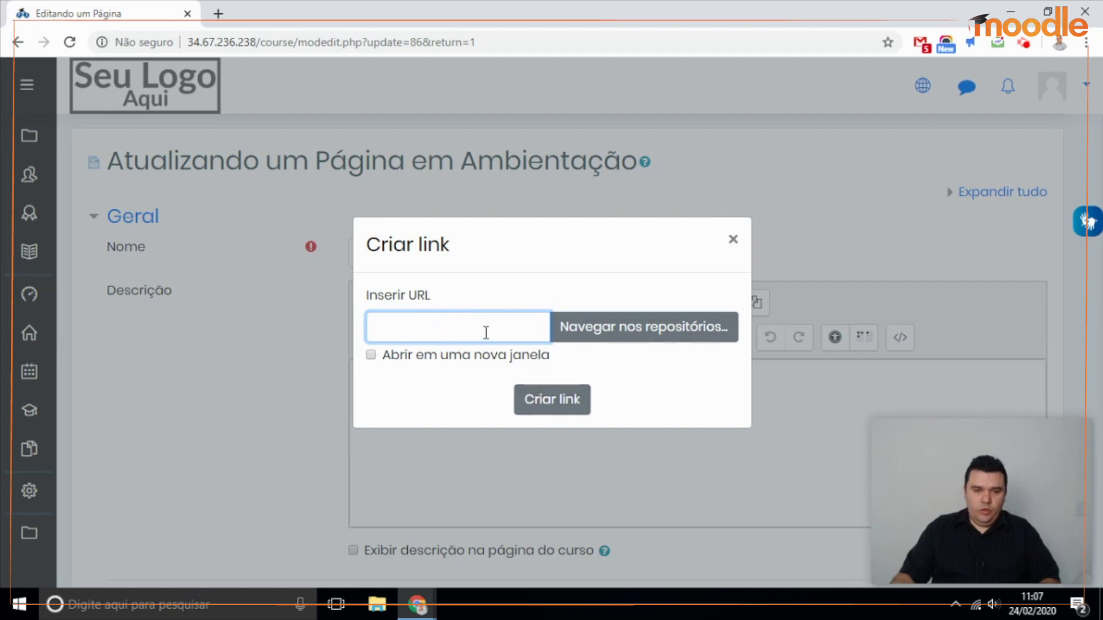
left_click(372, 355)
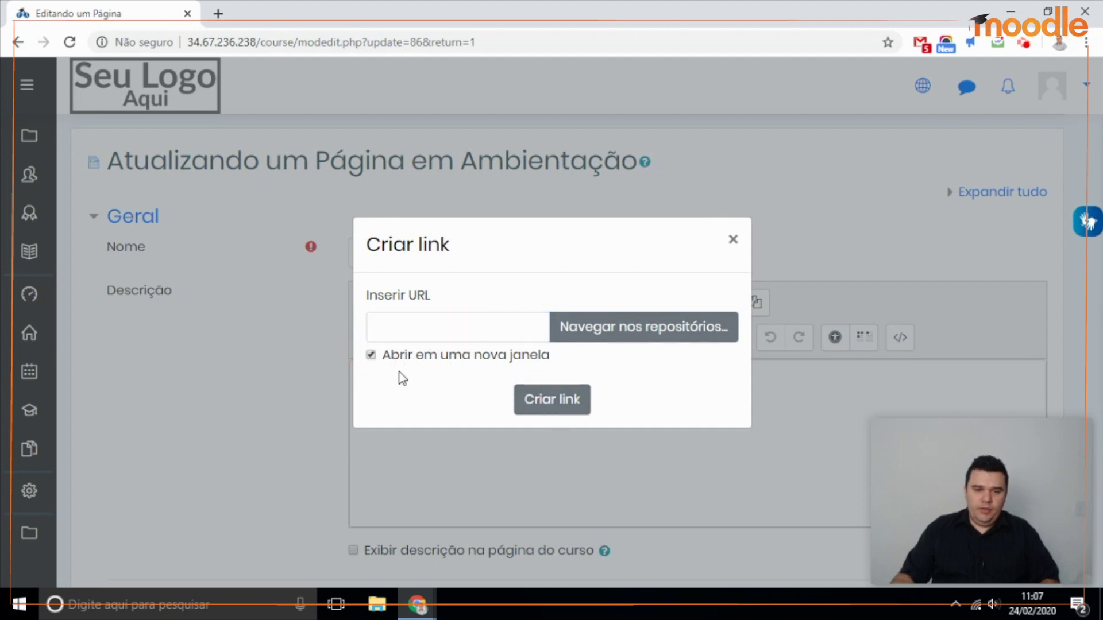
left_click(733, 240)
left_click(540, 394)
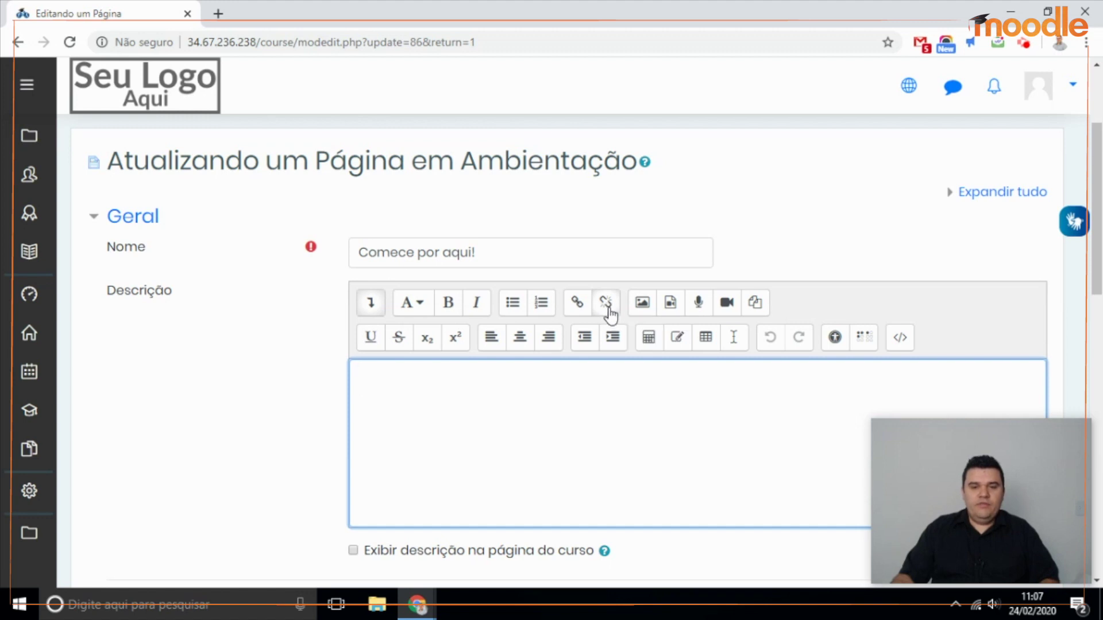
Start inserting an image in the Descrição and choose O-Moodle-é-gratuito.png from Arquivos recentes in the file repositories
left_click(638, 304)
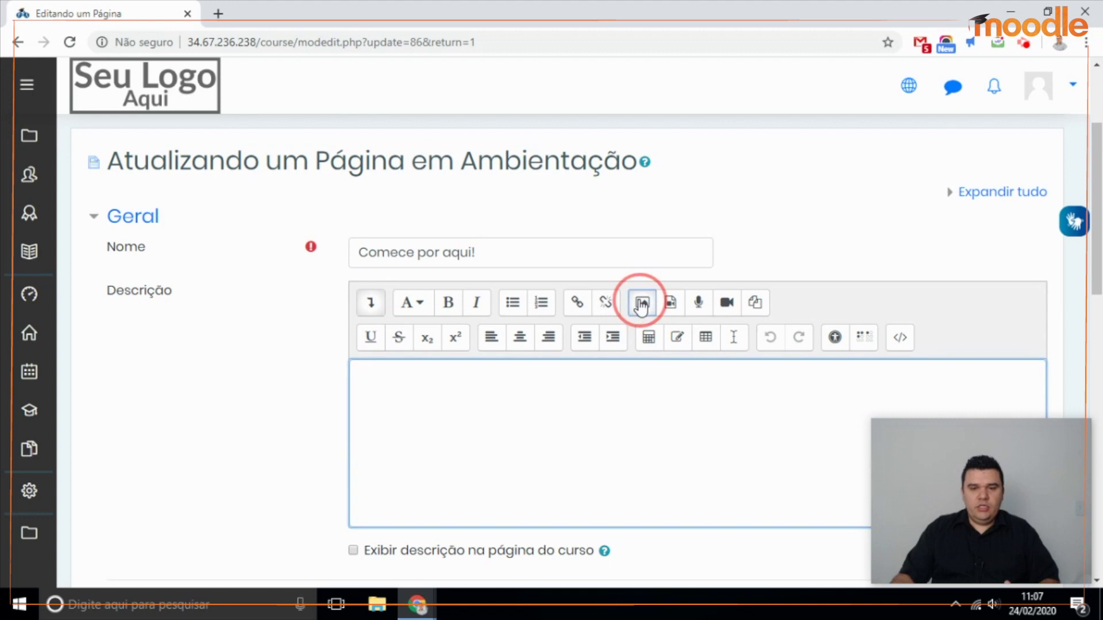
left_click(617, 248)
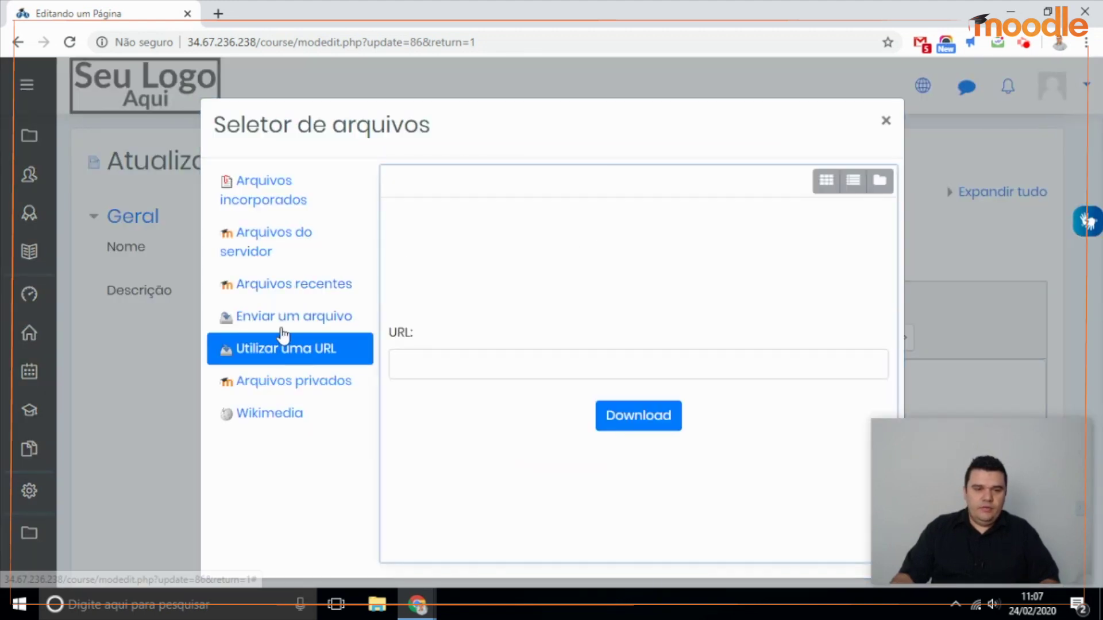
left_click(299, 286)
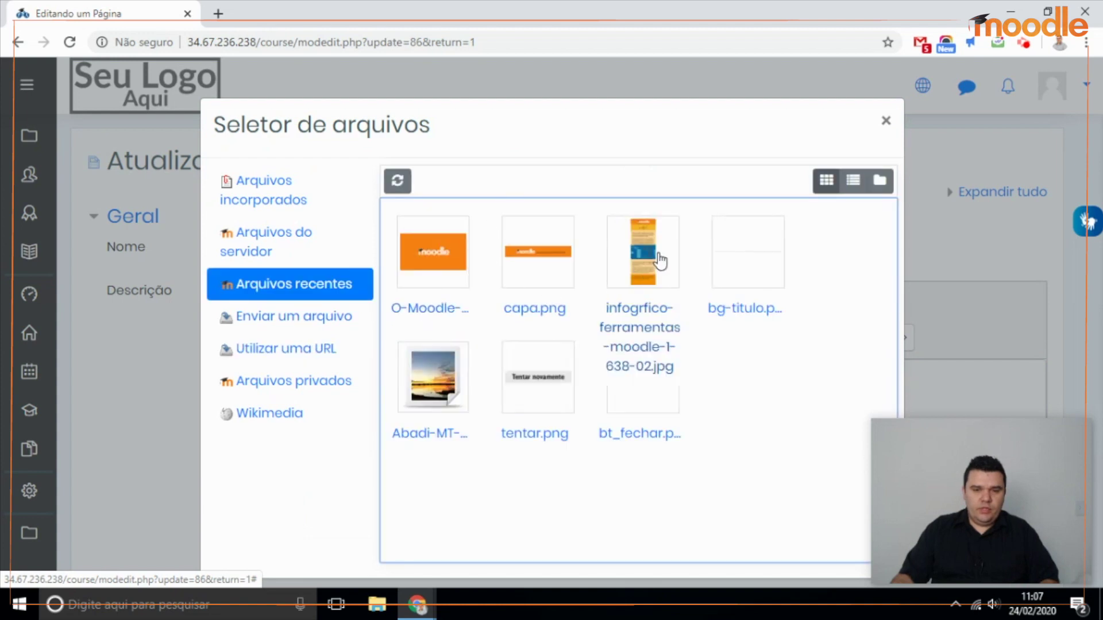
left_click(444, 253)
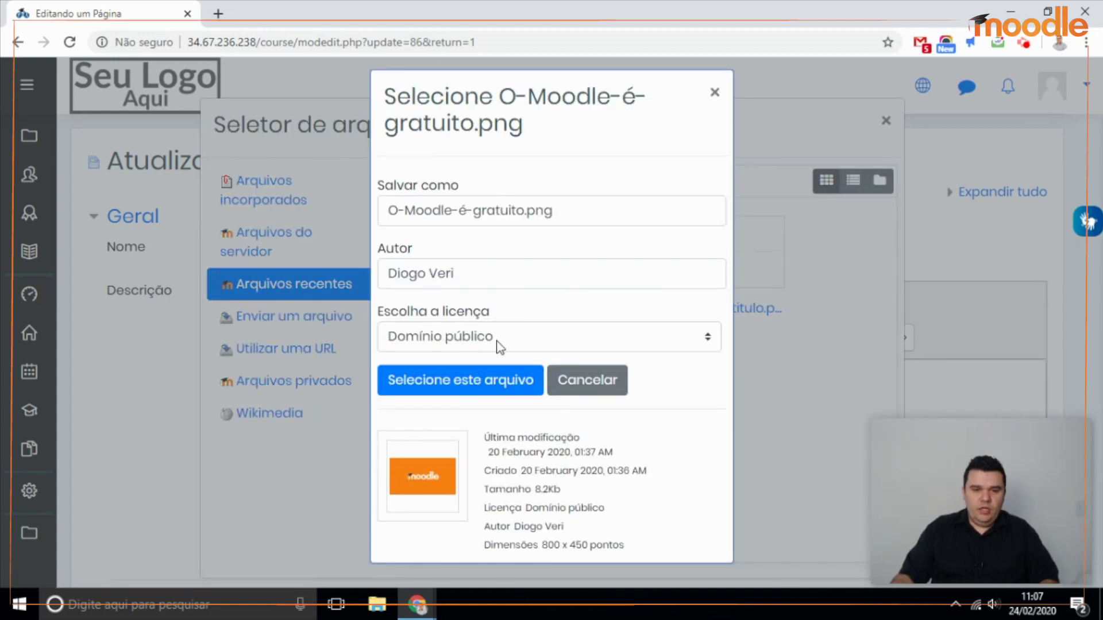
Examine the image file's Salvar como and Autor fields and its available licences without changing them
left_click(519, 344)
left_click(522, 343)
left_click_drag(563, 213, 385, 211)
left_click_drag(500, 276, 386, 277)
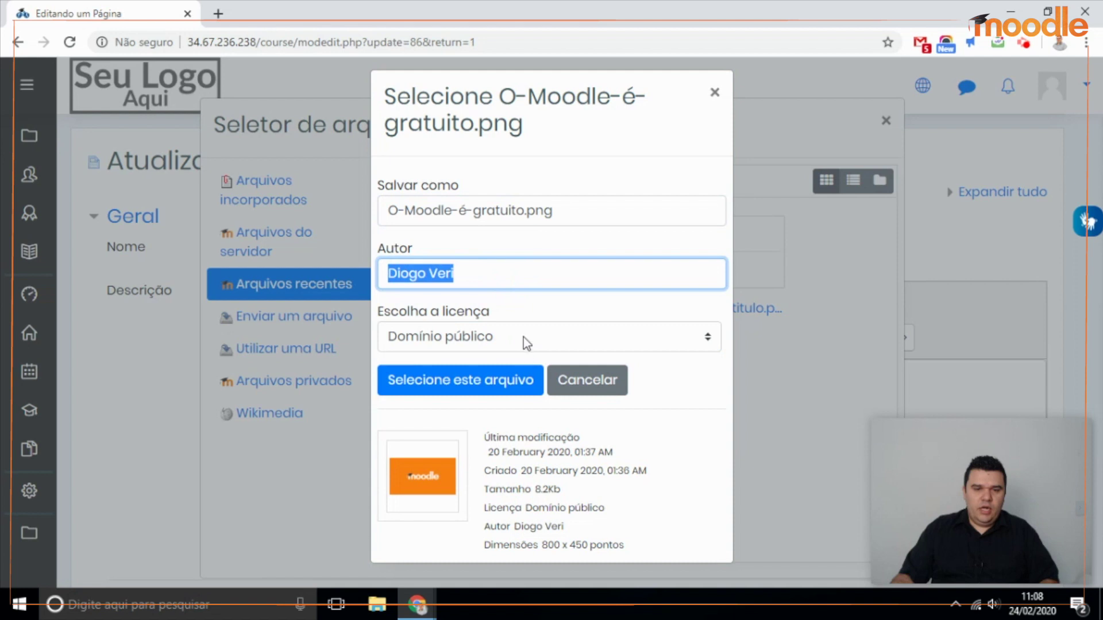
left_click(523, 336)
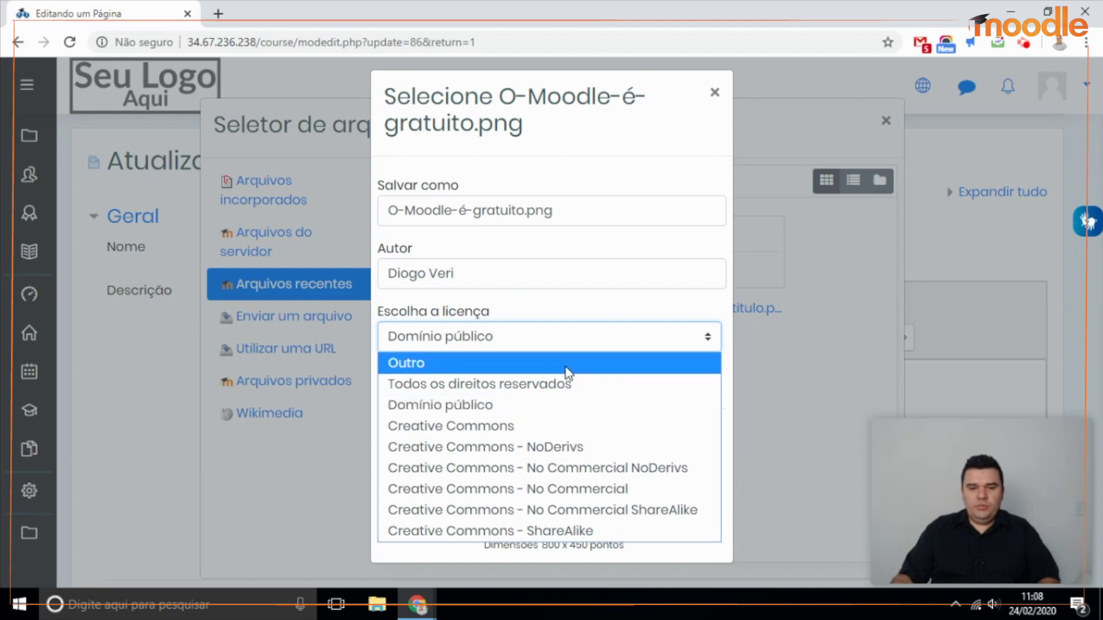
left_click(566, 339)
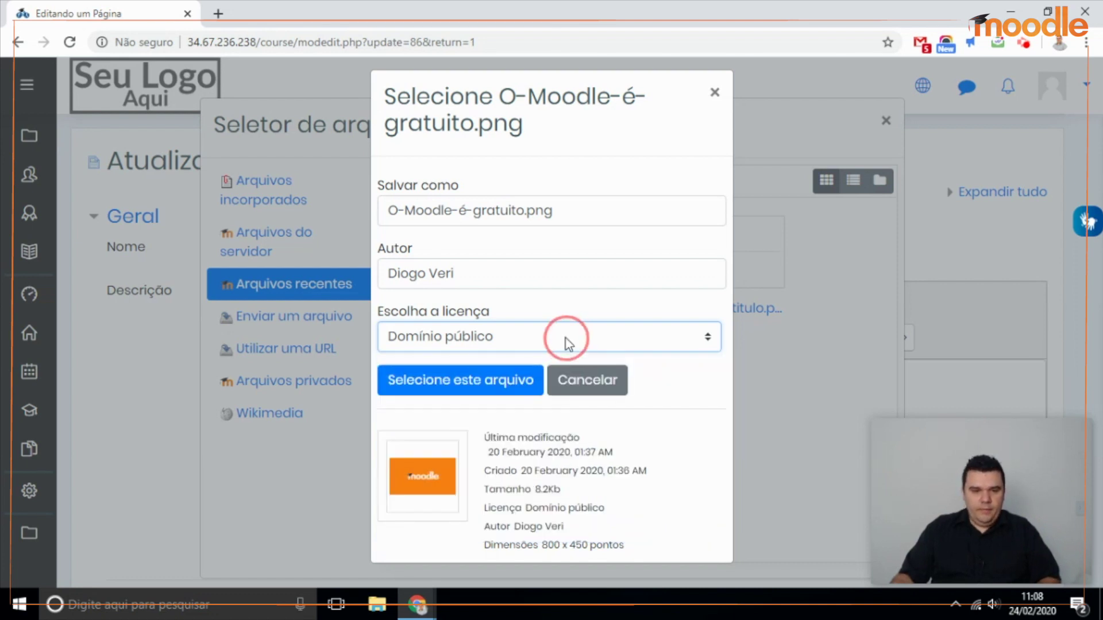
Try to use O-Moodle-é-gratuito.png as the image, cancel the selection, and close the image forms without inserting anything
left_click(509, 381)
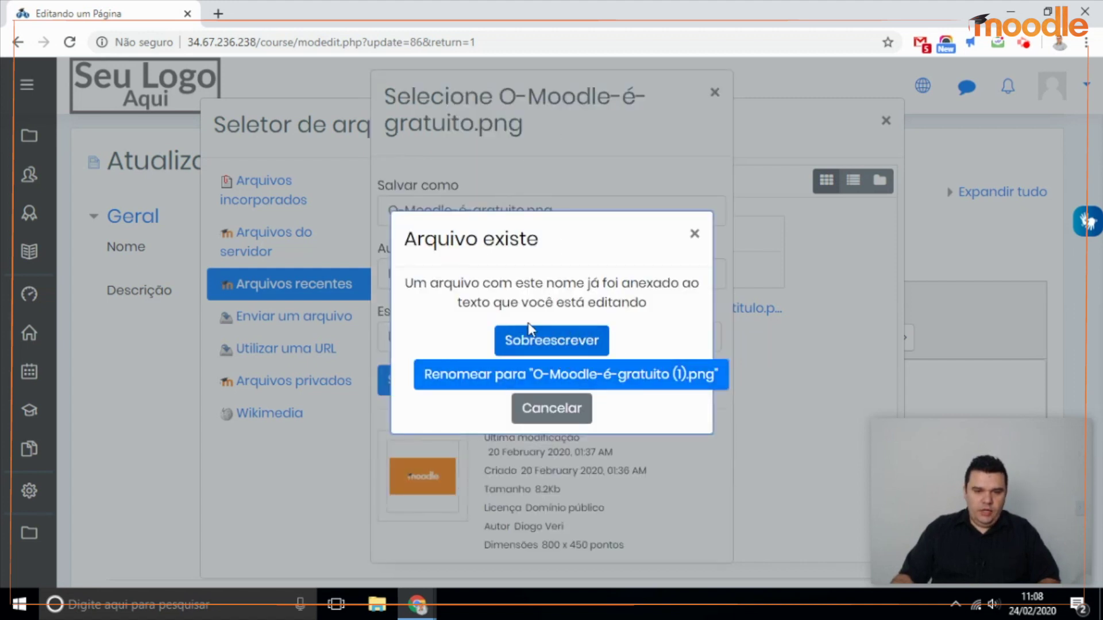
left_click(695, 235)
left_click(598, 381)
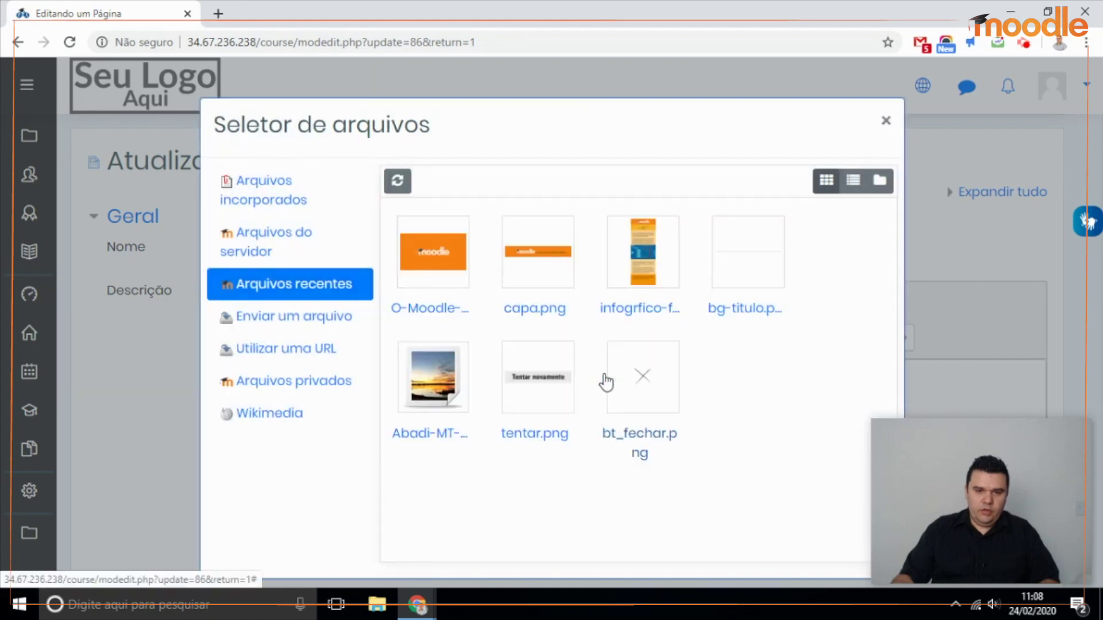
left_click(884, 121)
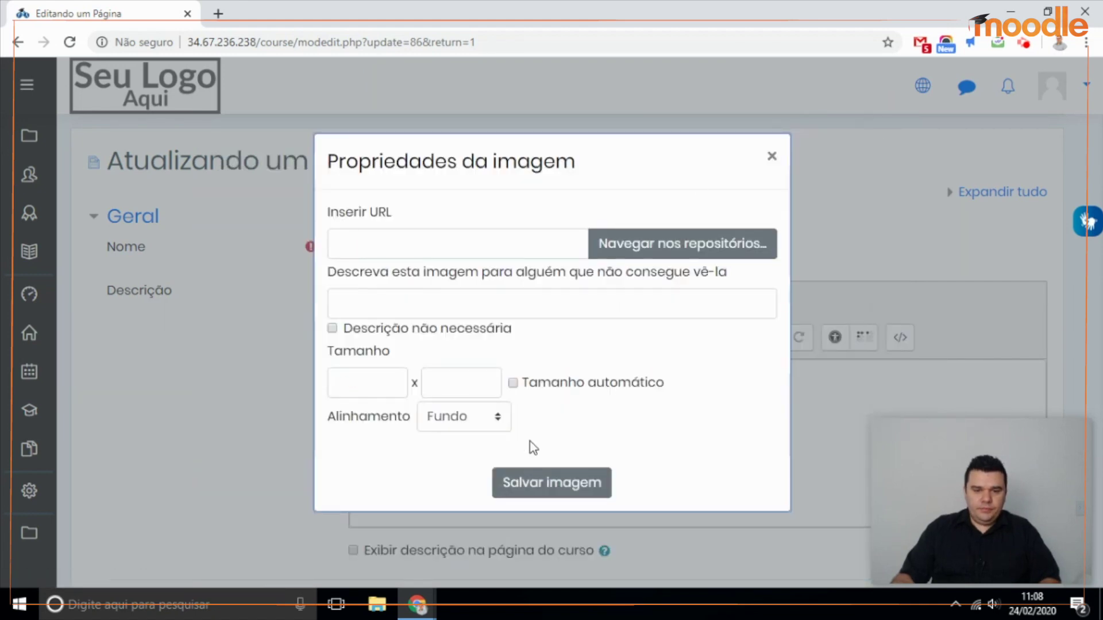
left_click(771, 156)
Examine the Link, Vídeo and Áudio options for inserting media files in the Descrição and close the form without inserting
scroll(623, 416, "down", 3)
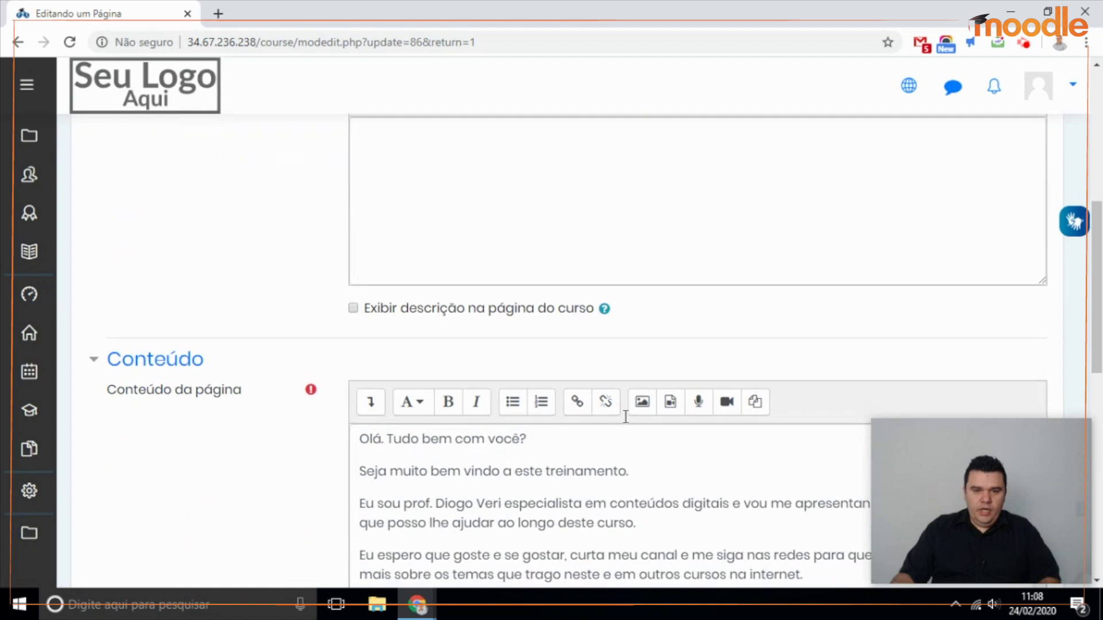
scroll(611, 360, "up", 3)
left_click(613, 351)
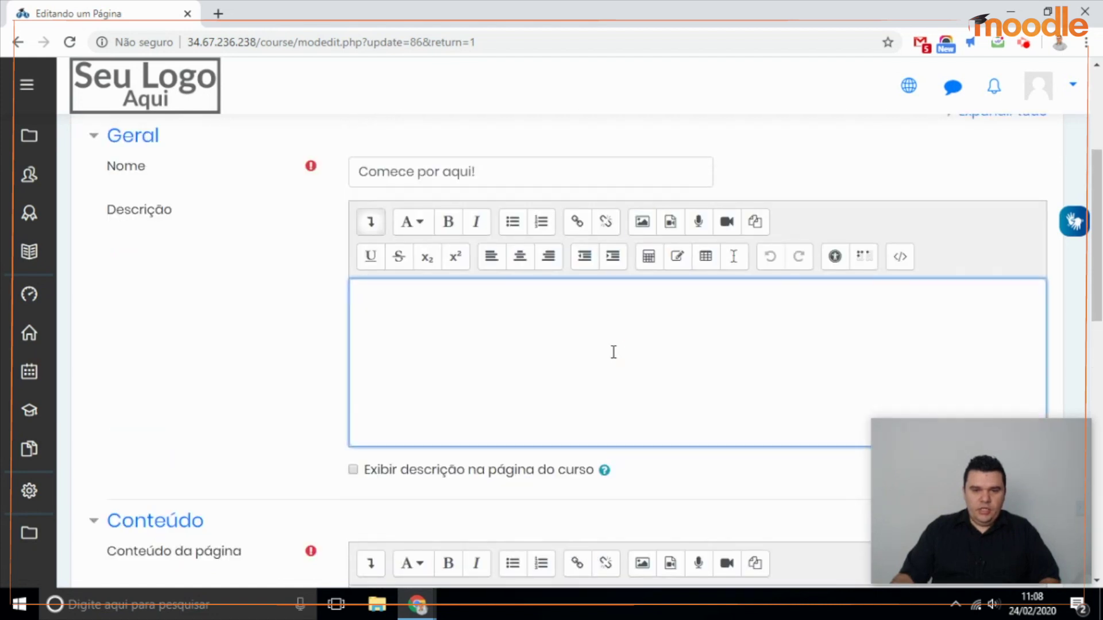
left_click(671, 222)
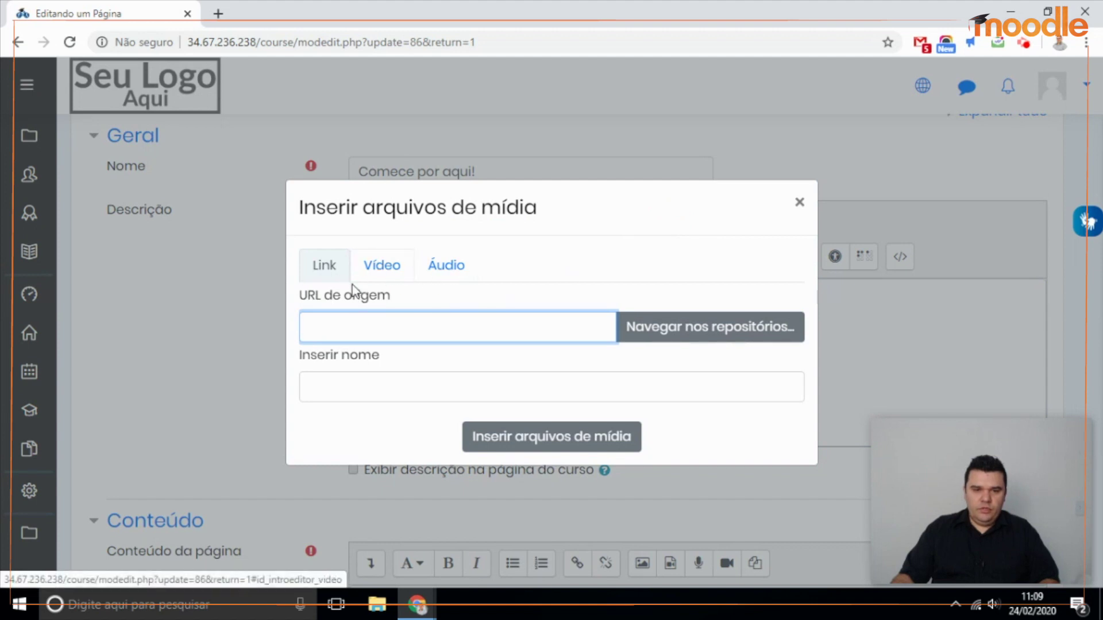
left_click(393, 270)
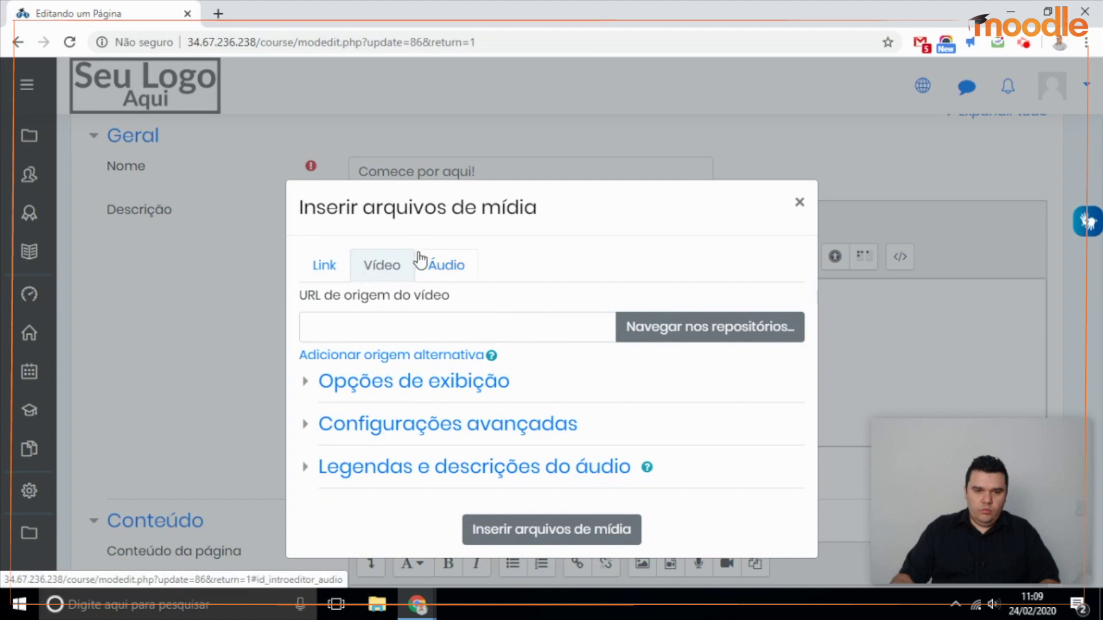
left_click(442, 273)
left_click(325, 270)
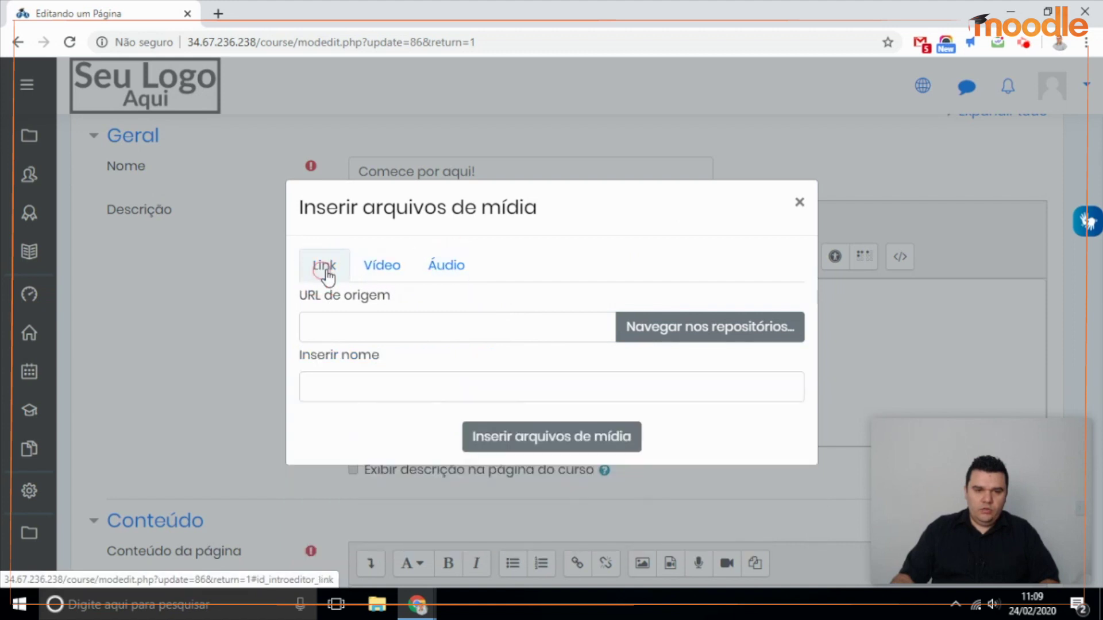
left_click(801, 204)
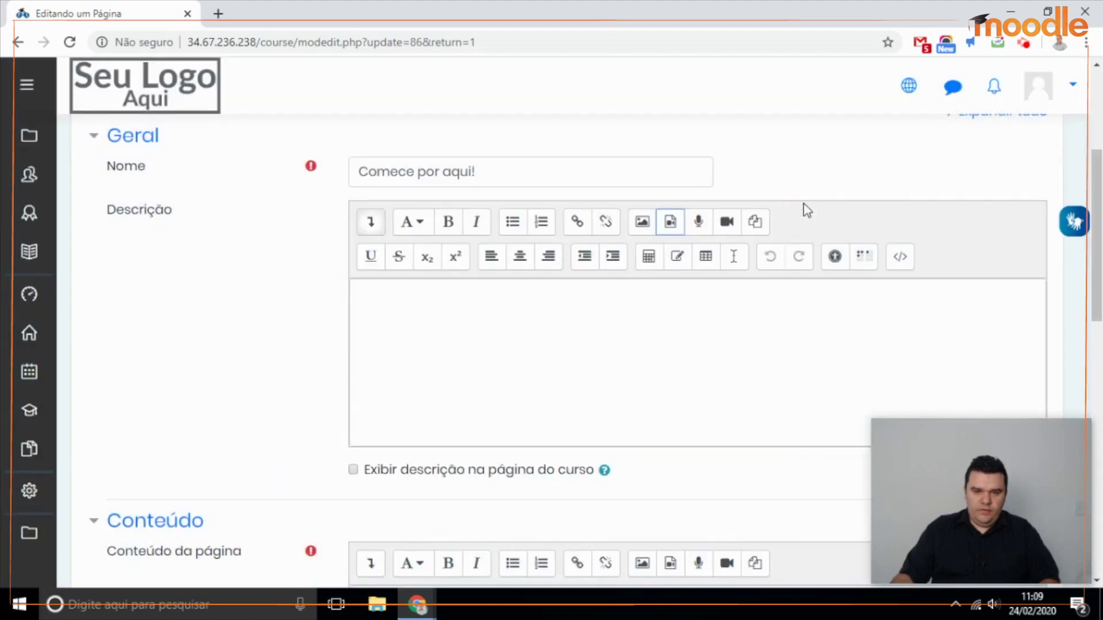
Try to record audio for the Descrição, then retry it and dismiss the recorder
left_click(699, 222)
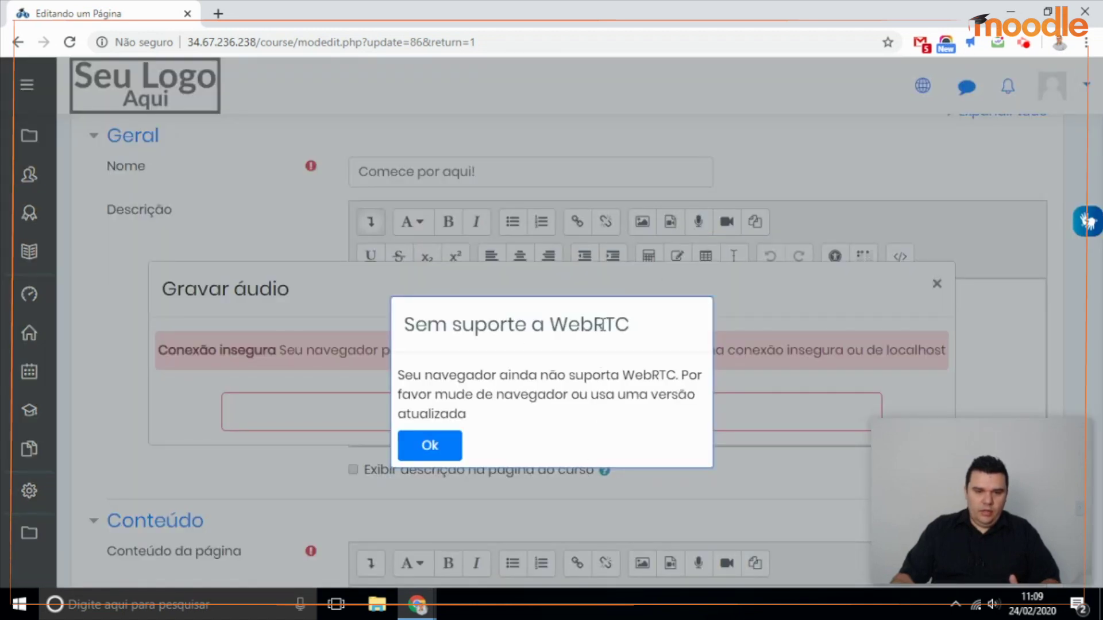
left_click_drag(637, 327, 414, 322)
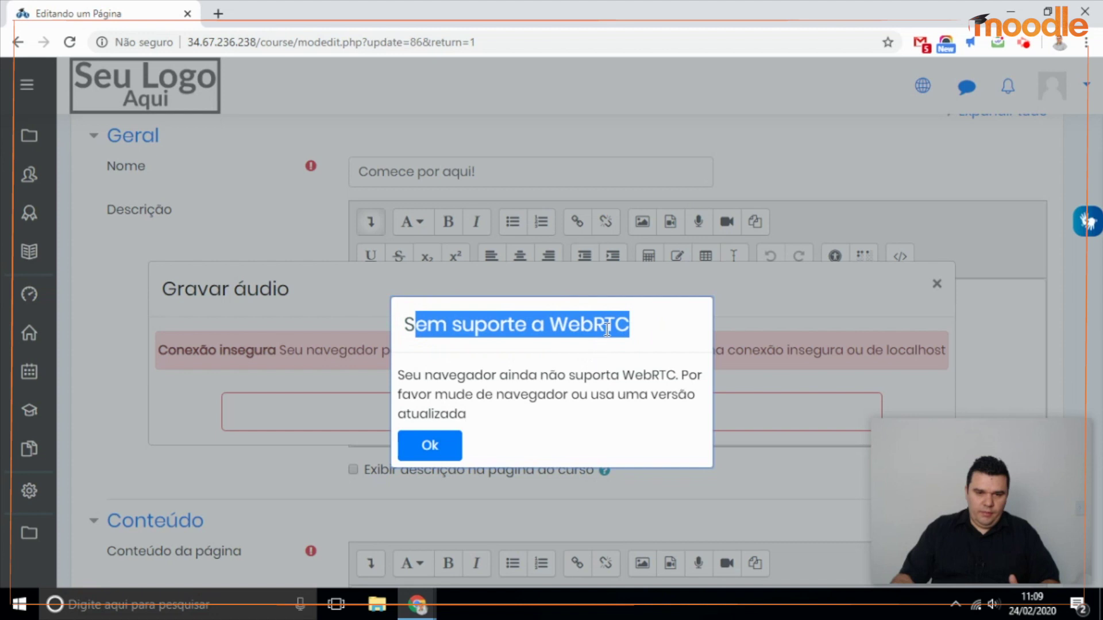
left_click(430, 450)
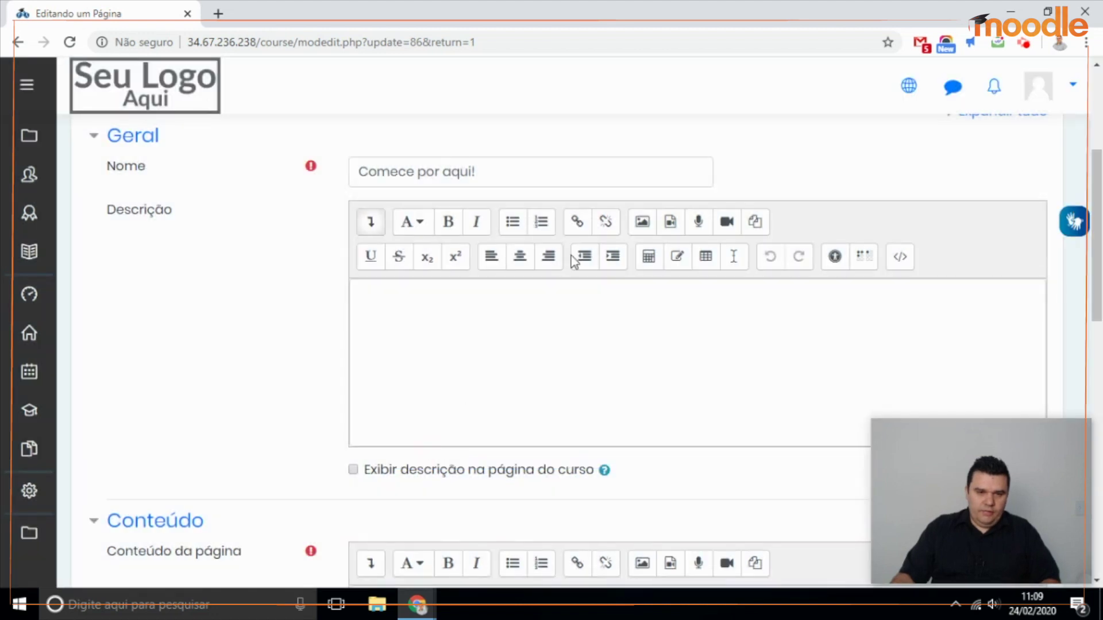
left_click(699, 223)
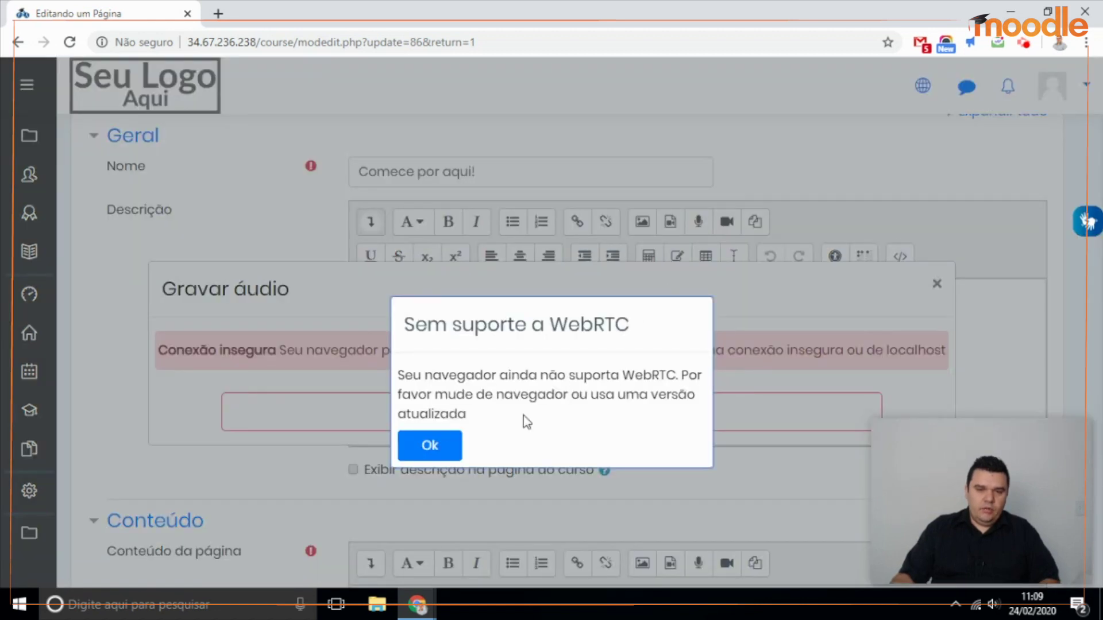
left_click(431, 446)
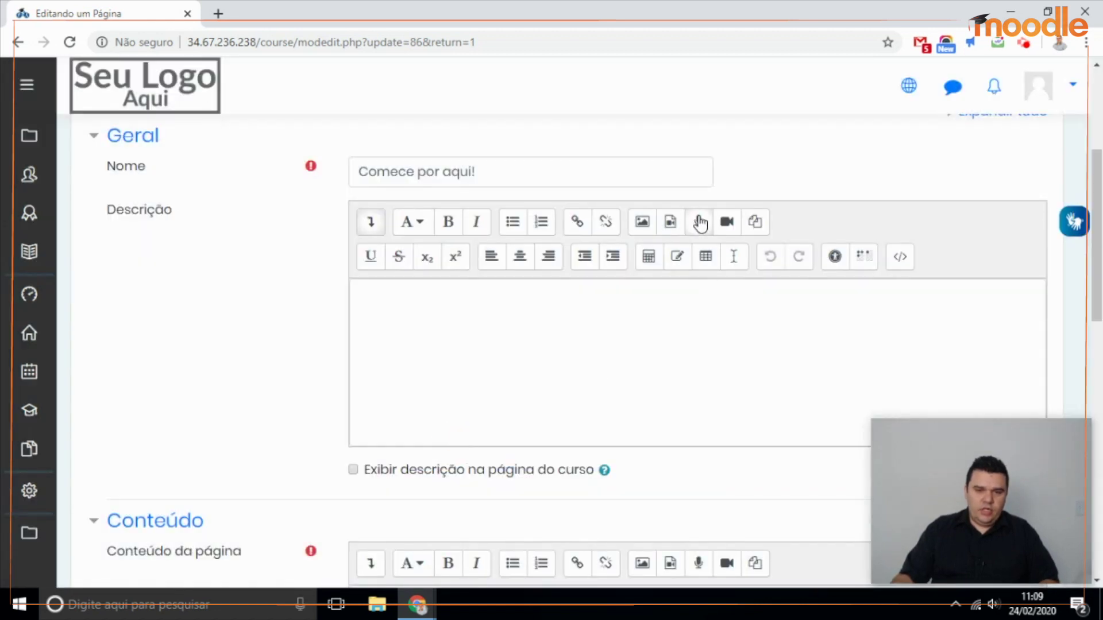
Try to record a video for the Descrição and dismiss the recorder
left_click(559, 330)
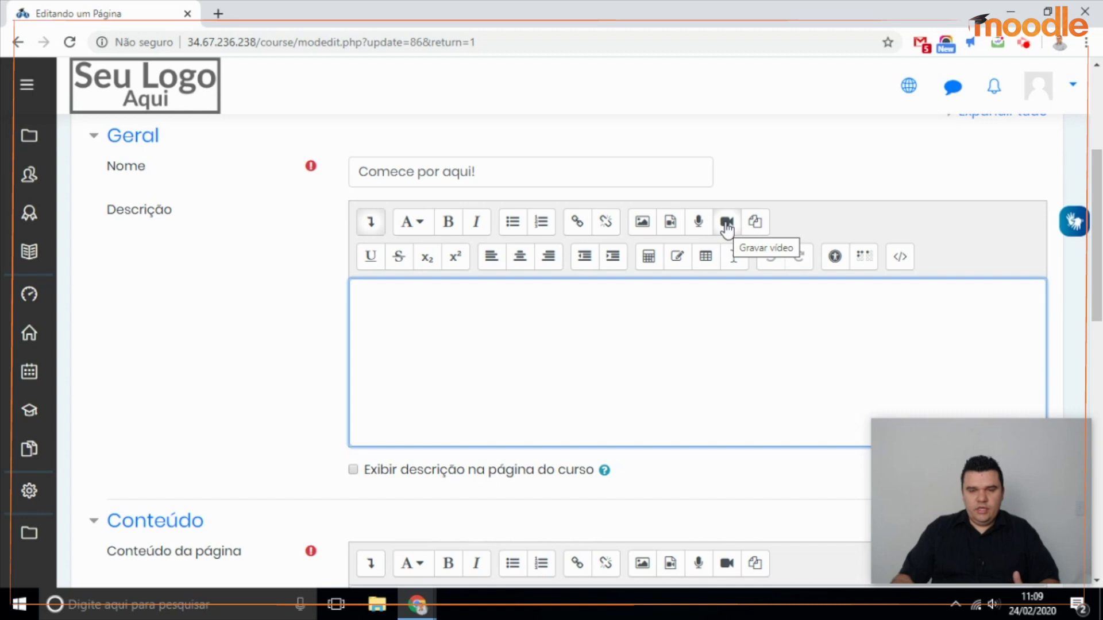
left_click(726, 224)
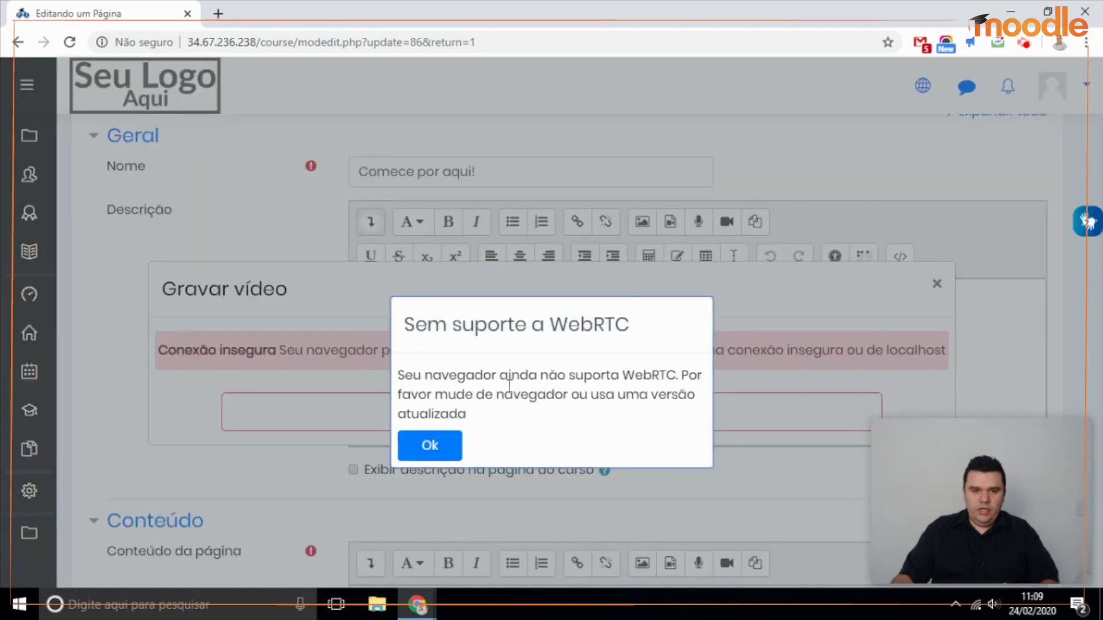
left_click(431, 447)
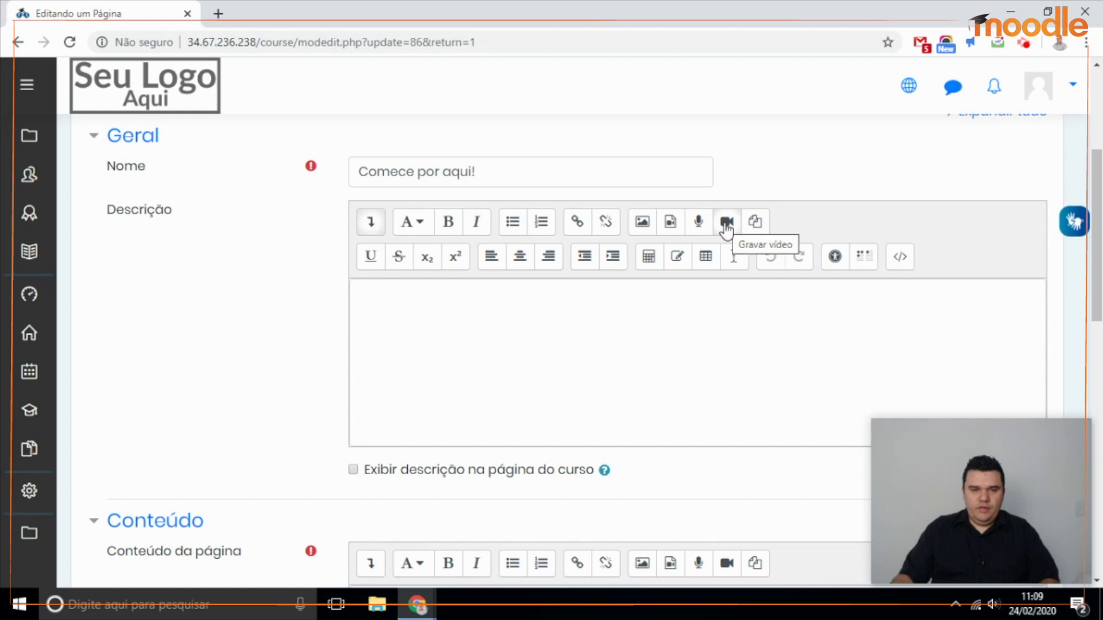
Delete O-Moodle-é-gratuito.png from the Descrição's managed files and review the remaining and unused files
left_click(757, 224)
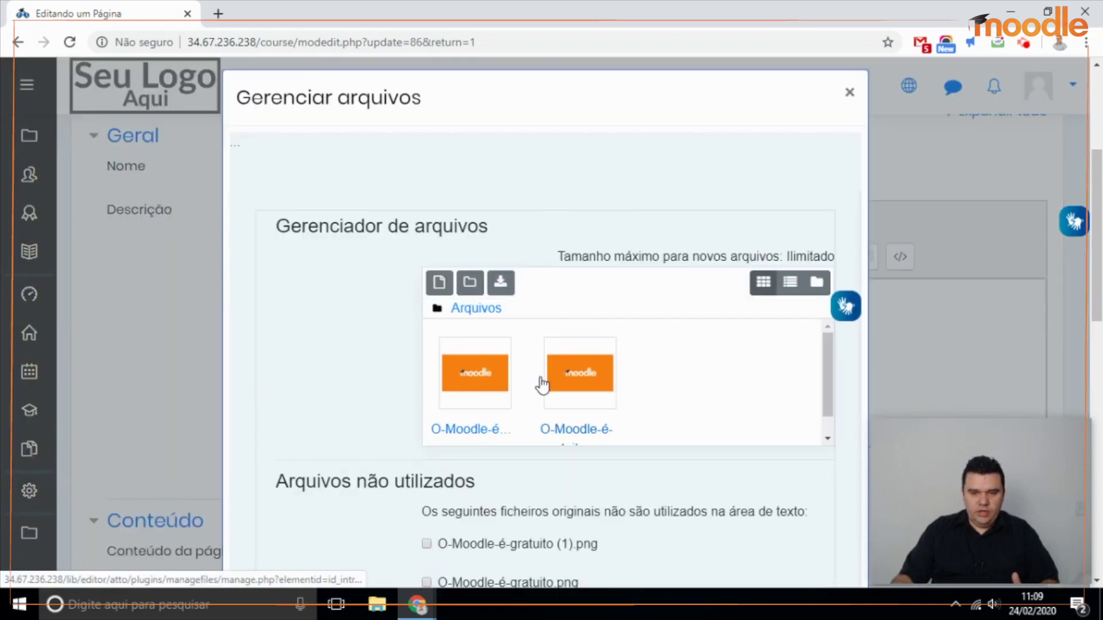
left_click(595, 378)
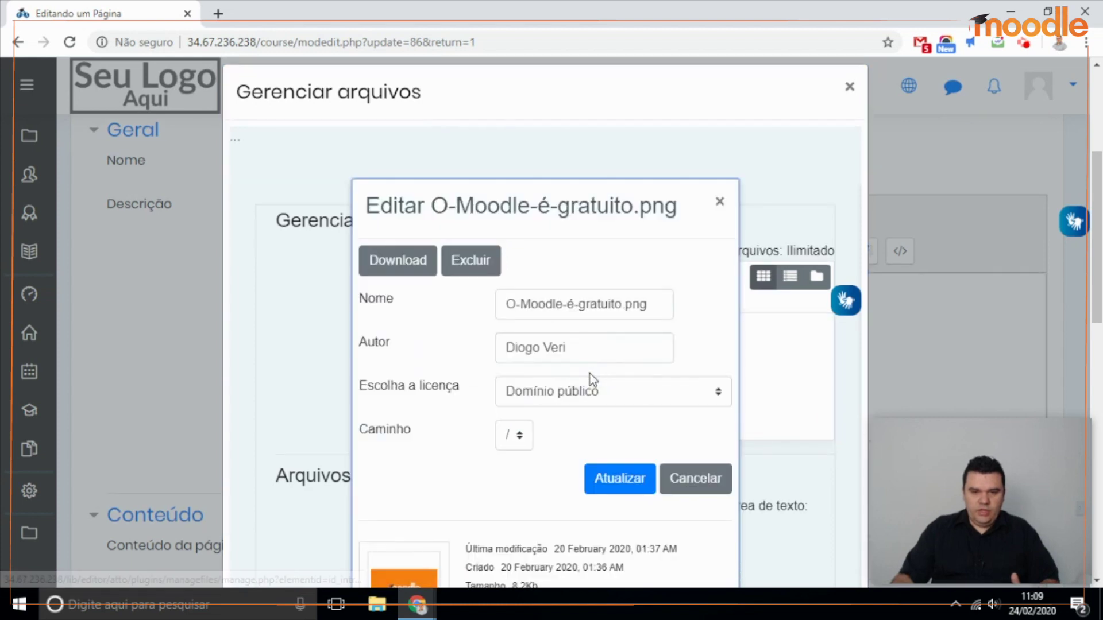
left_click(468, 260)
left_click(507, 445)
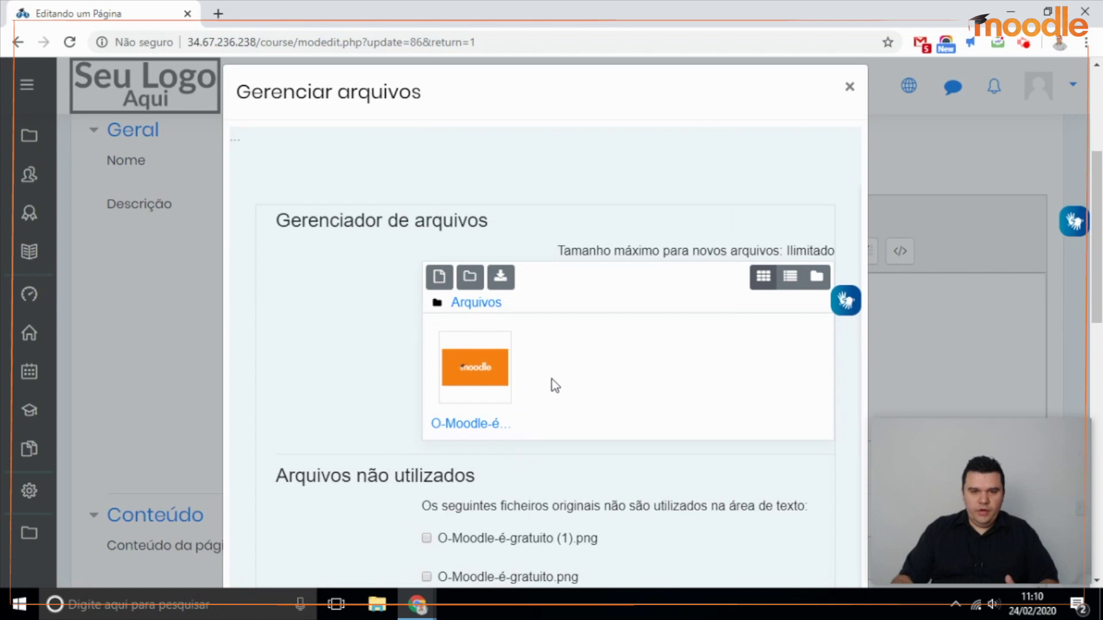
scroll(552, 379, "down", 2)
scroll(556, 315, "up", 2)
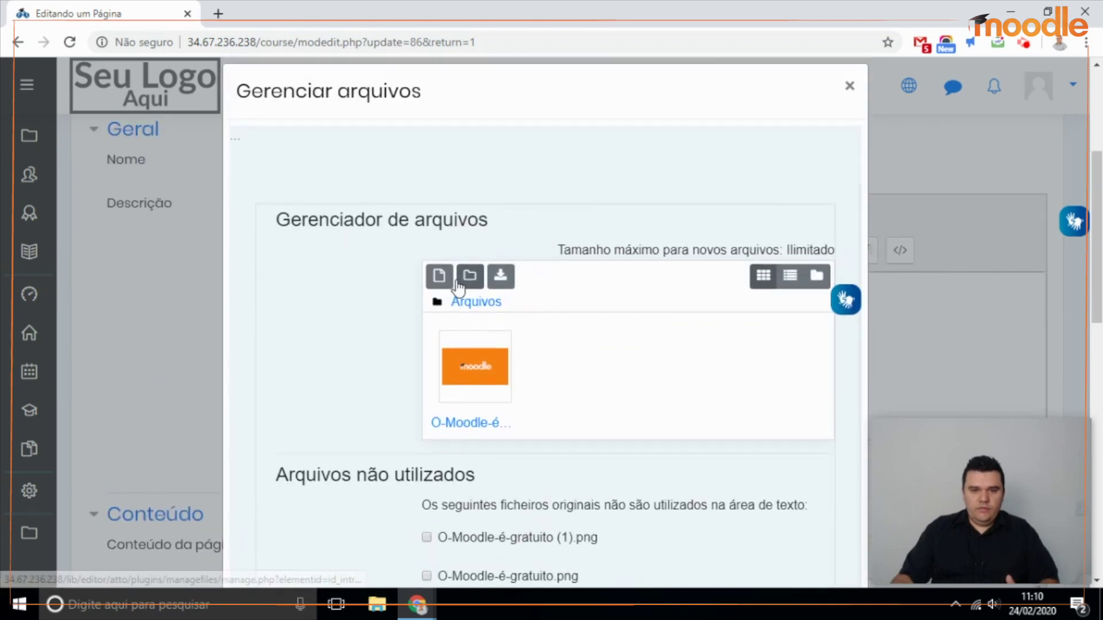
double_click(604, 361)
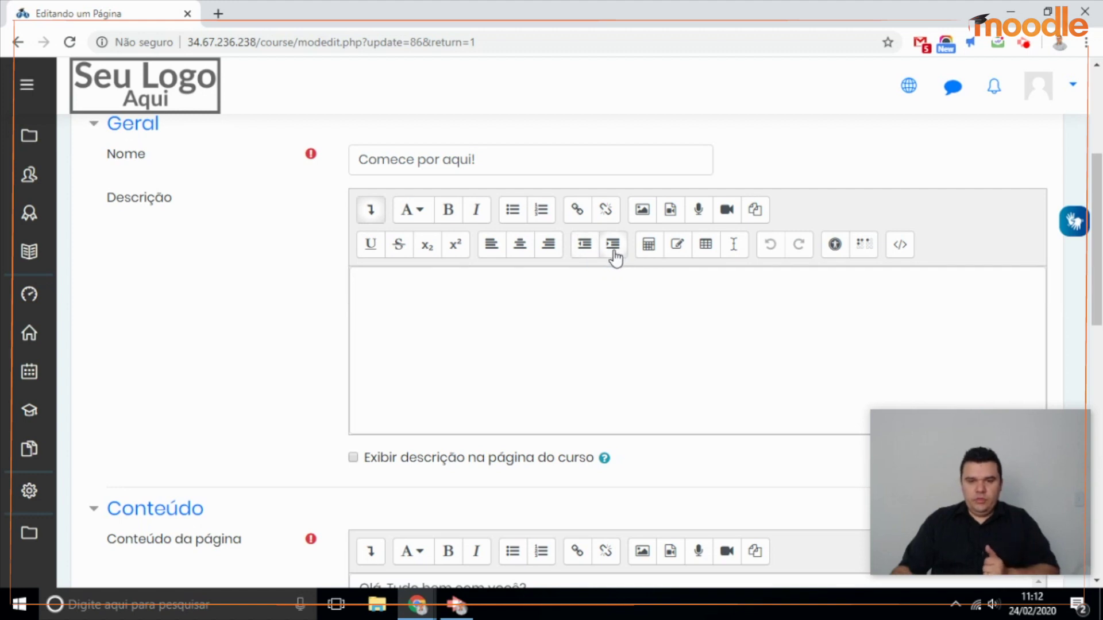
Examine the Operadores, Setas and Símbolos gregos sets in the Descrição's equation editor and close it without saving an equation
left_click(649, 252)
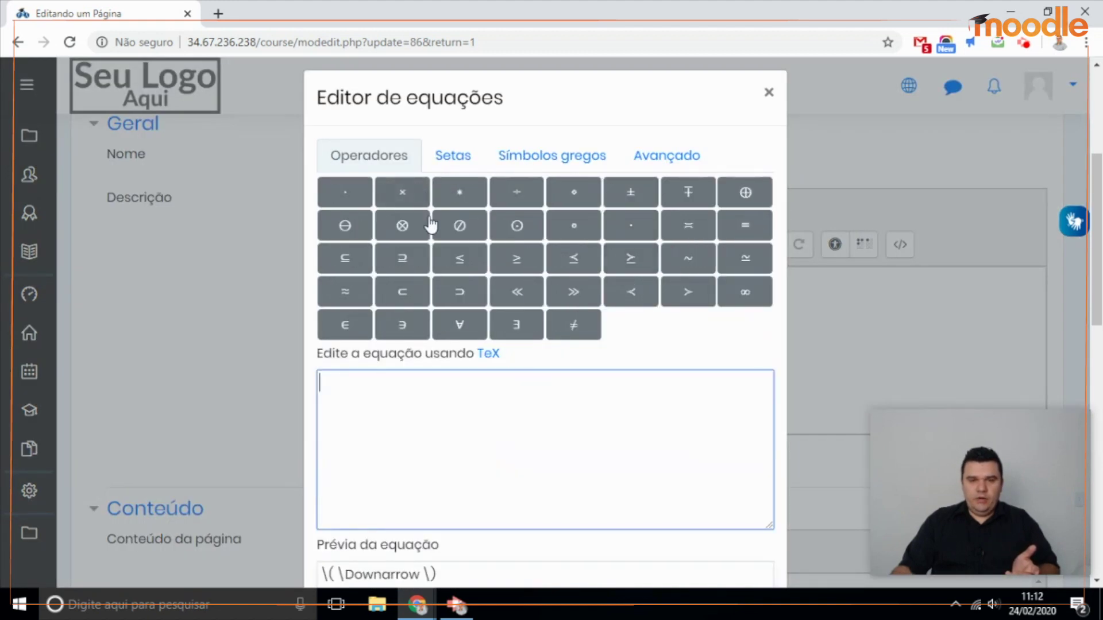
left_click(449, 154)
left_click(568, 163)
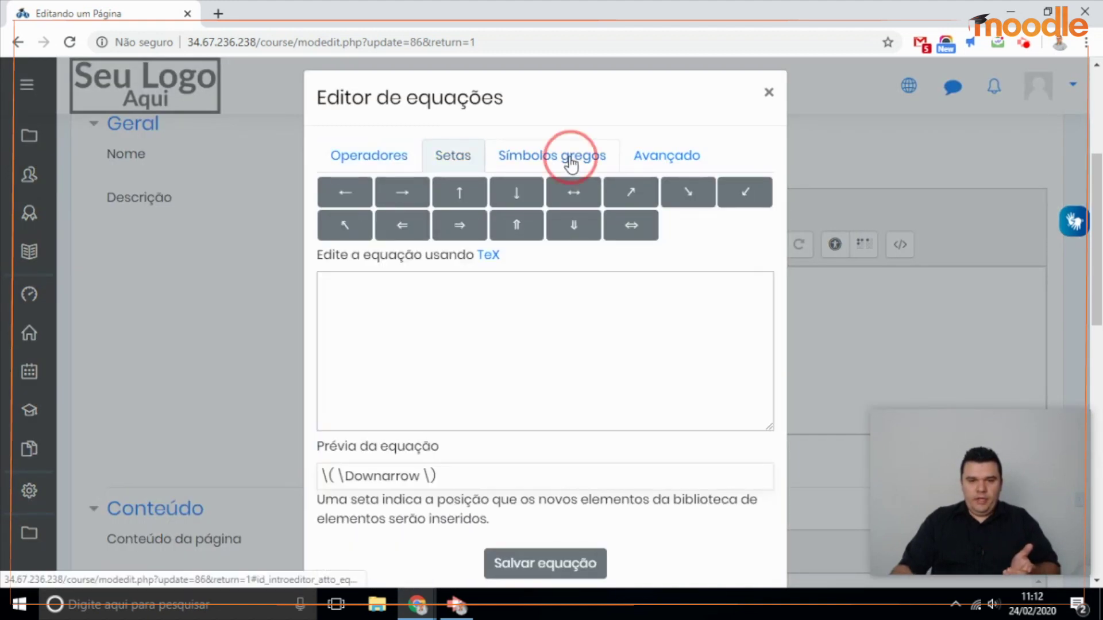
left_click(363, 163)
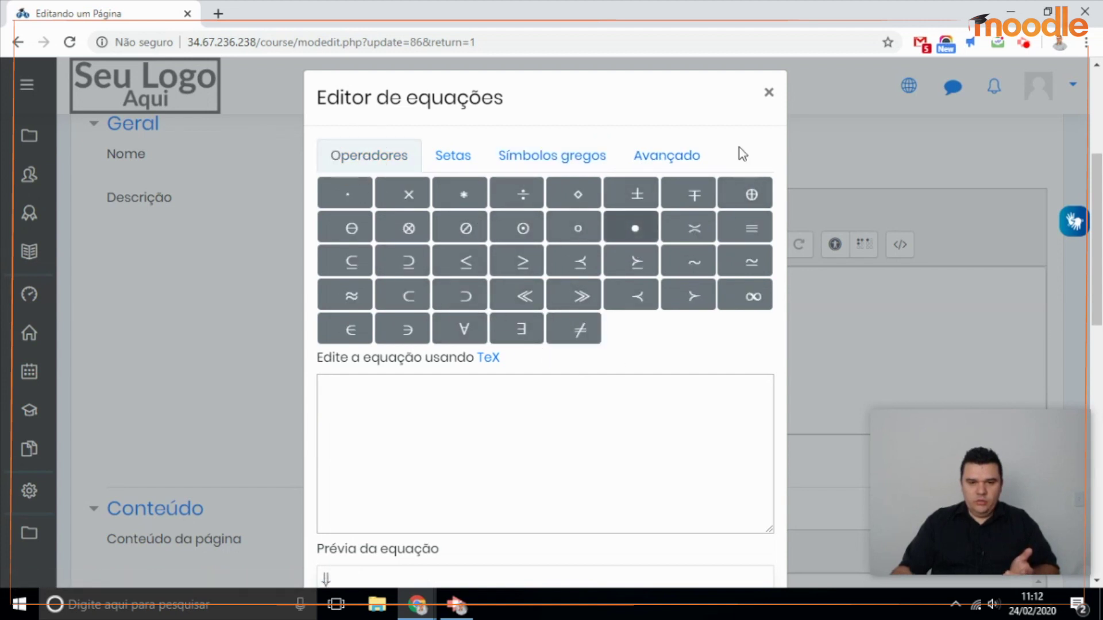
left_click(768, 94)
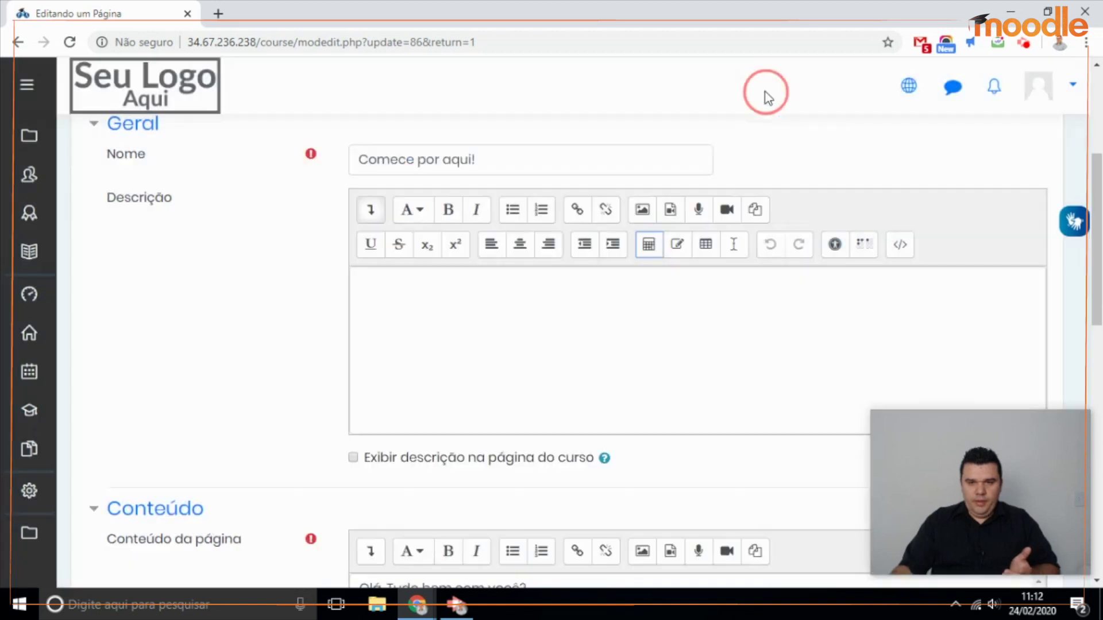
Examine the special characters available for the Descrição and close the set without inserting one
left_click(677, 245)
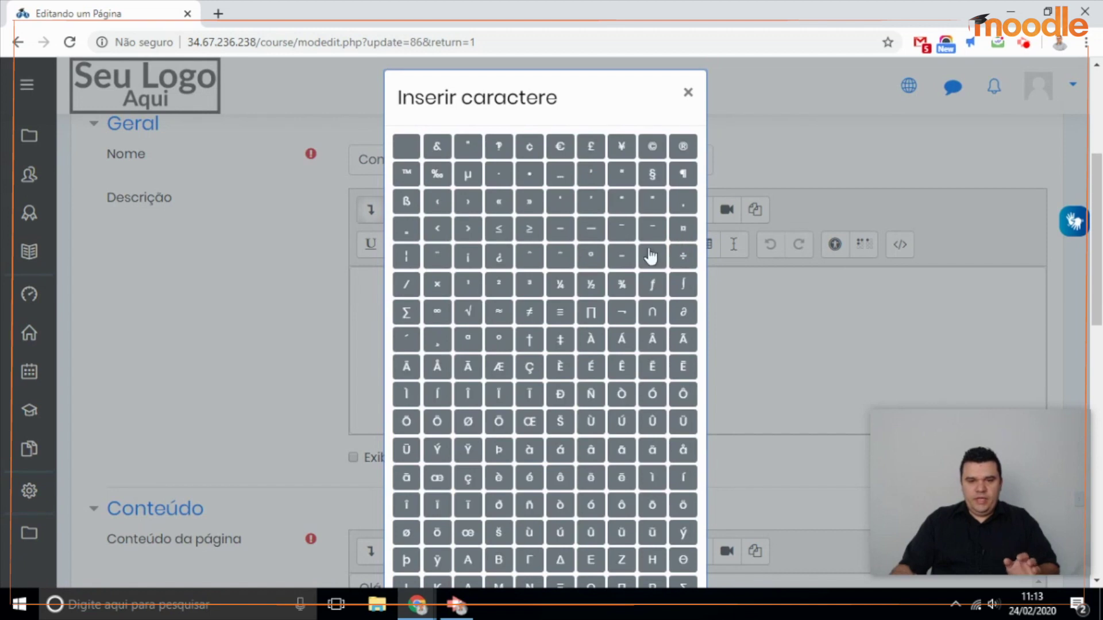
scroll(529, 419, "down", 4)
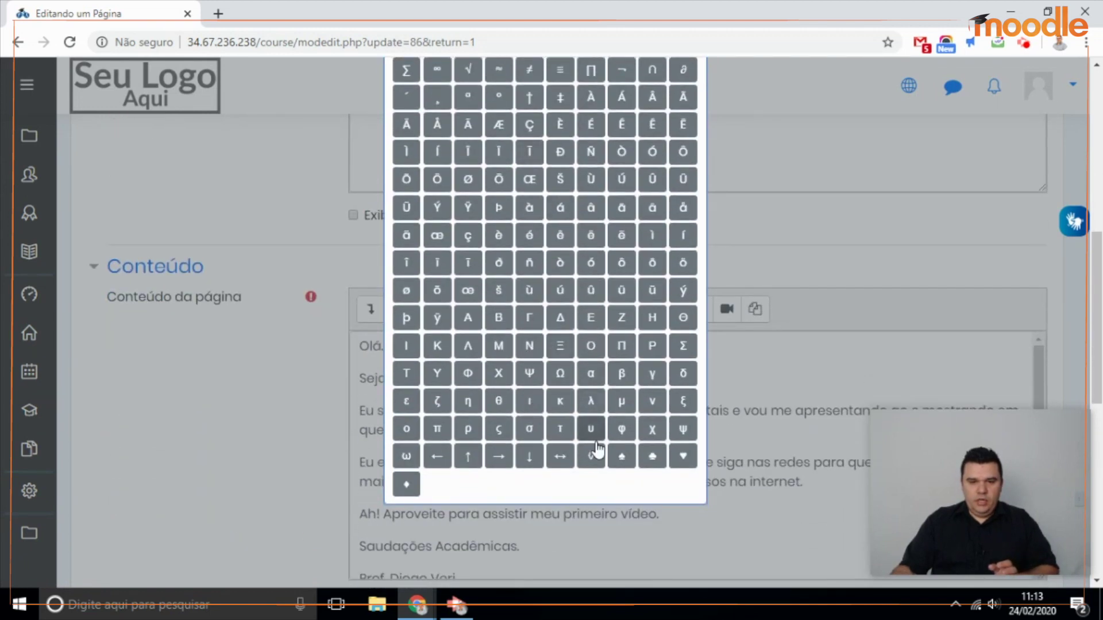
scroll(638, 465, "up", 4)
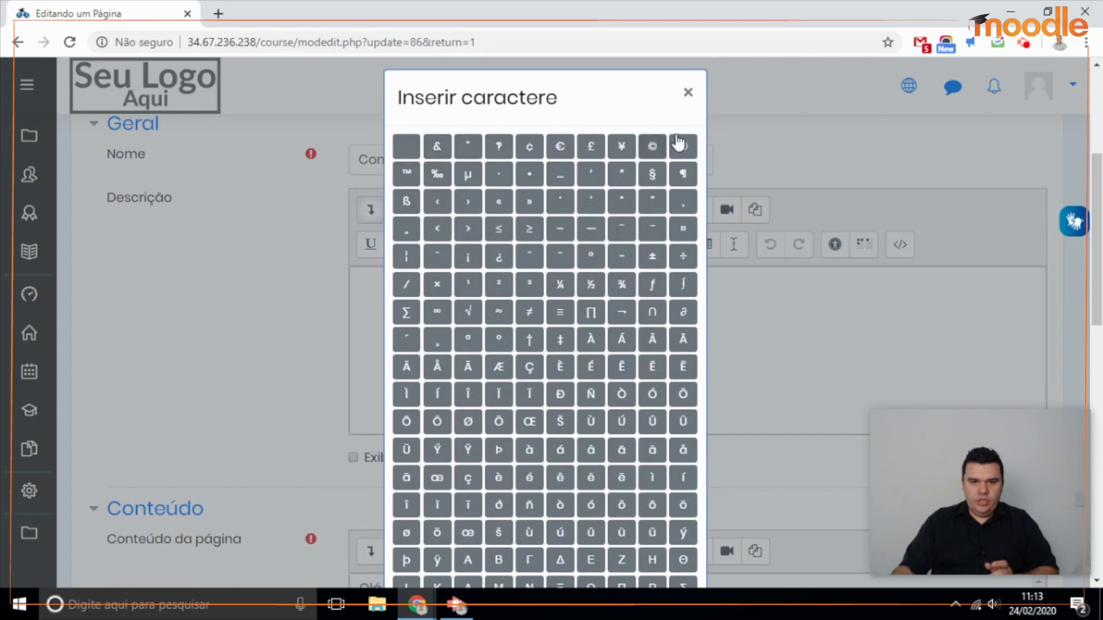
left_click(688, 94)
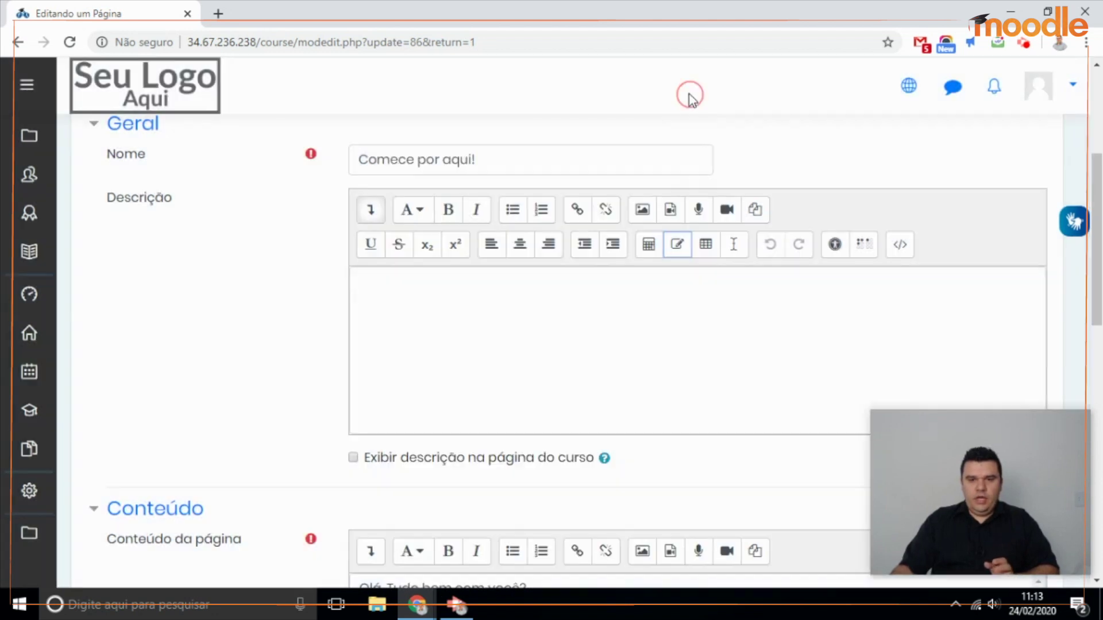
Examine the table creation options for the Descrição and close them without creating a table
left_click(706, 247)
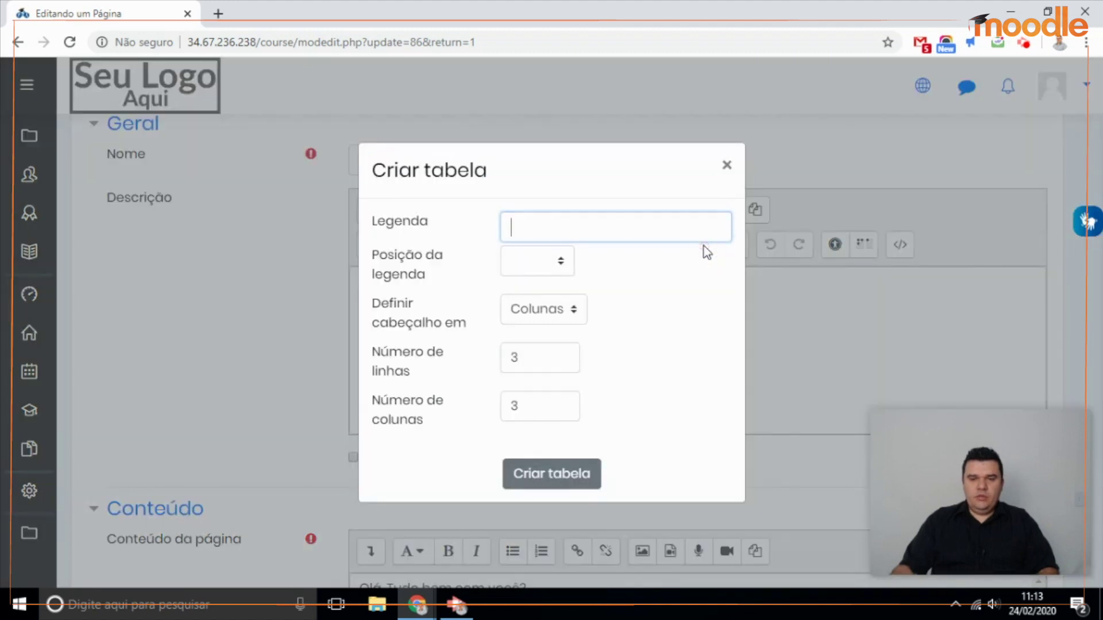
left_click(592, 227)
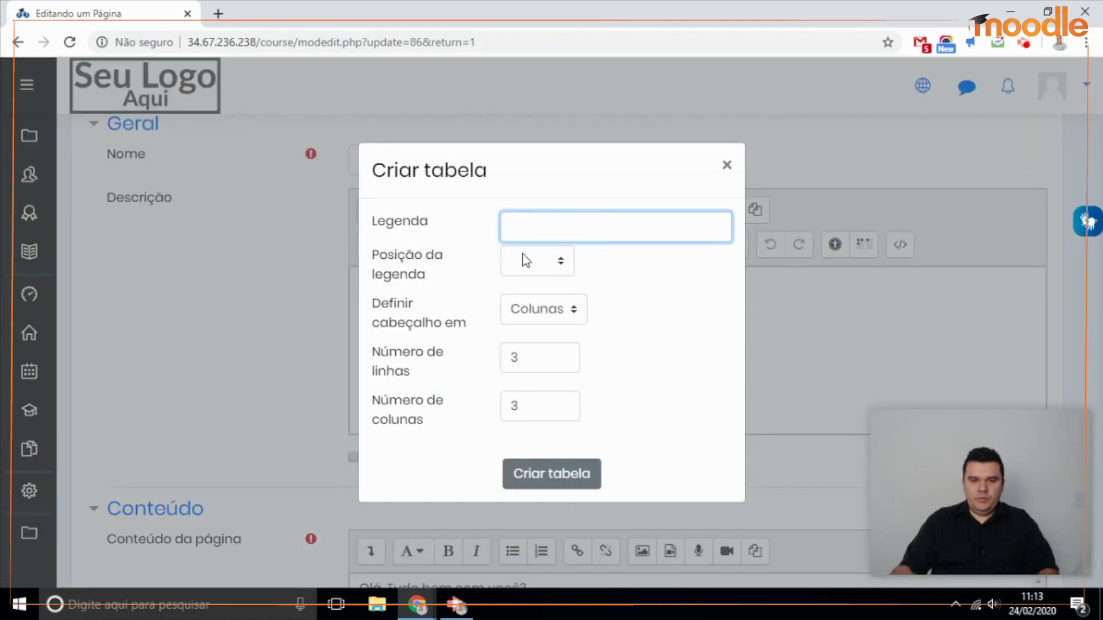
left_click(727, 168)
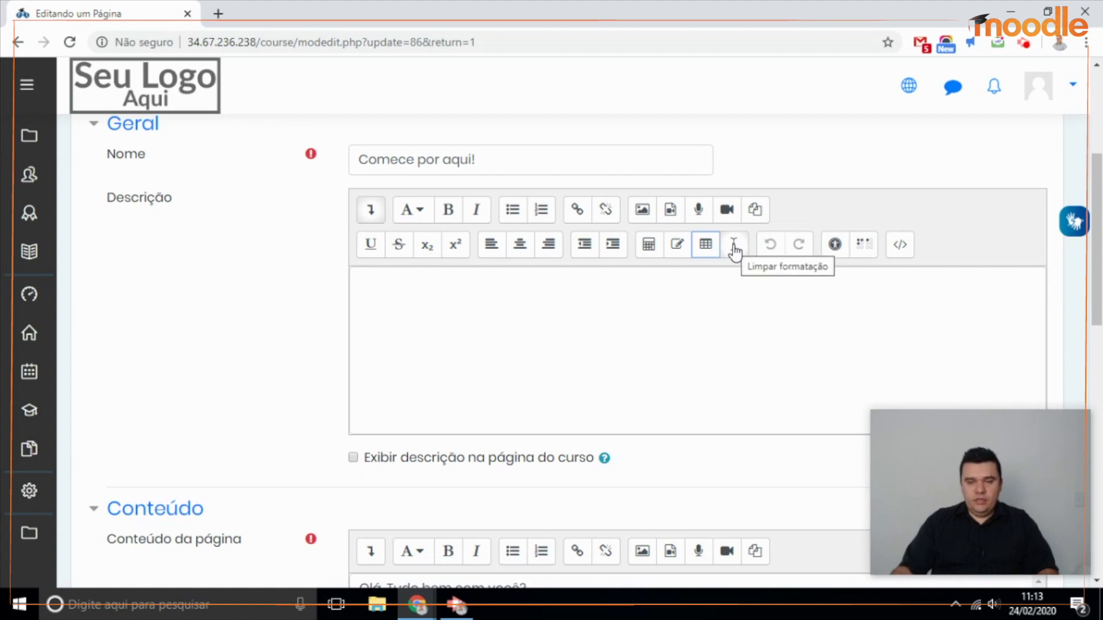
Try clearing the formatting in the empty Descrição and run the accessibility checker on it
left_click(508, 302)
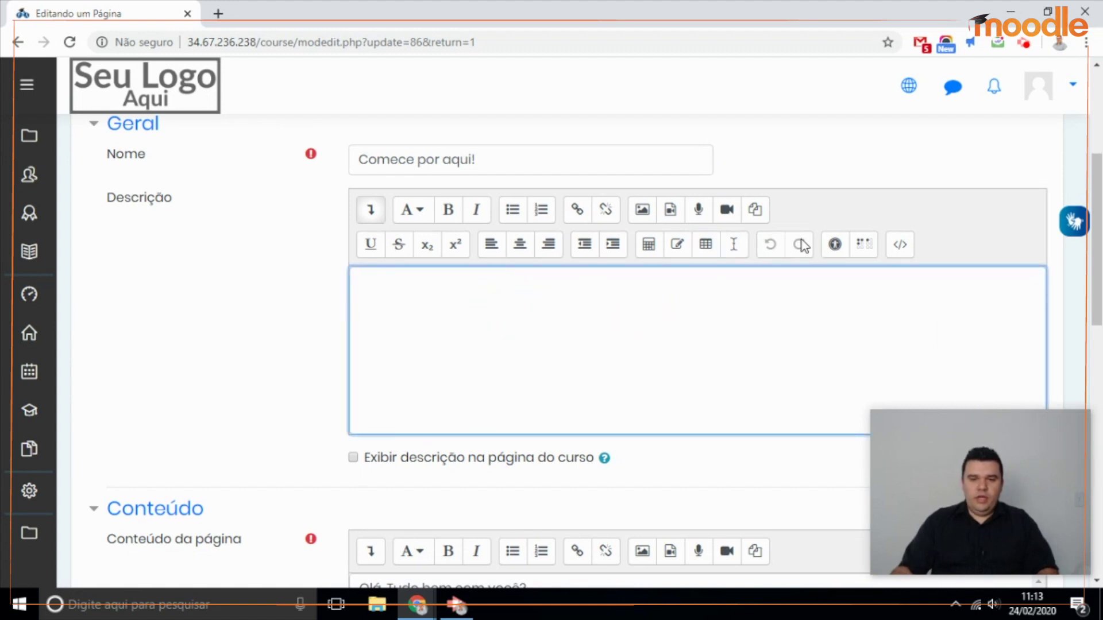
left_click(736, 245)
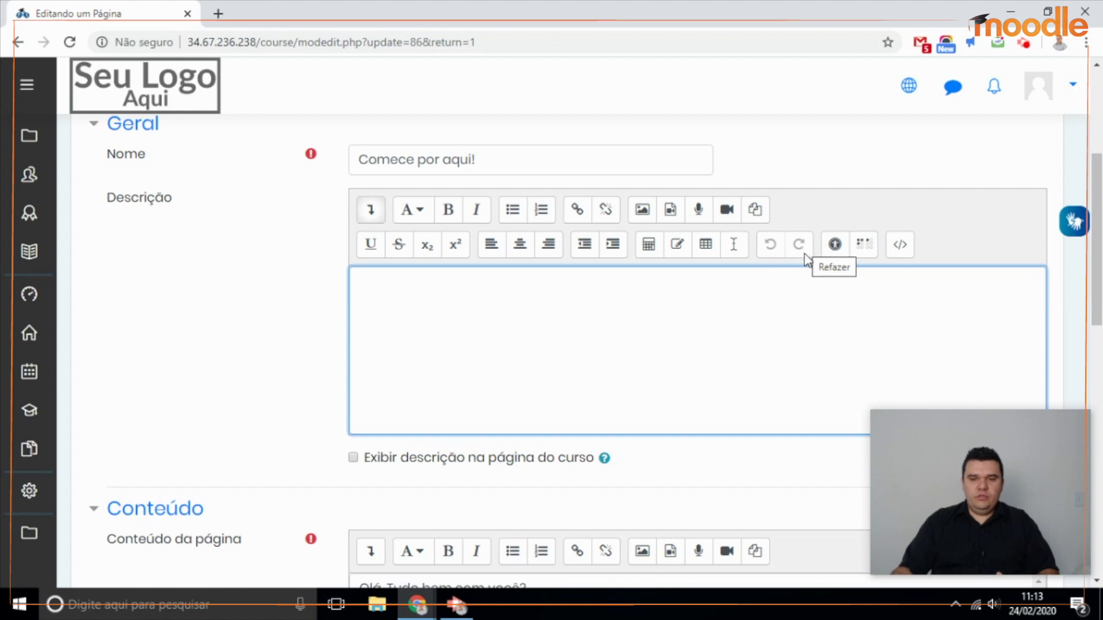
left_click(835, 246)
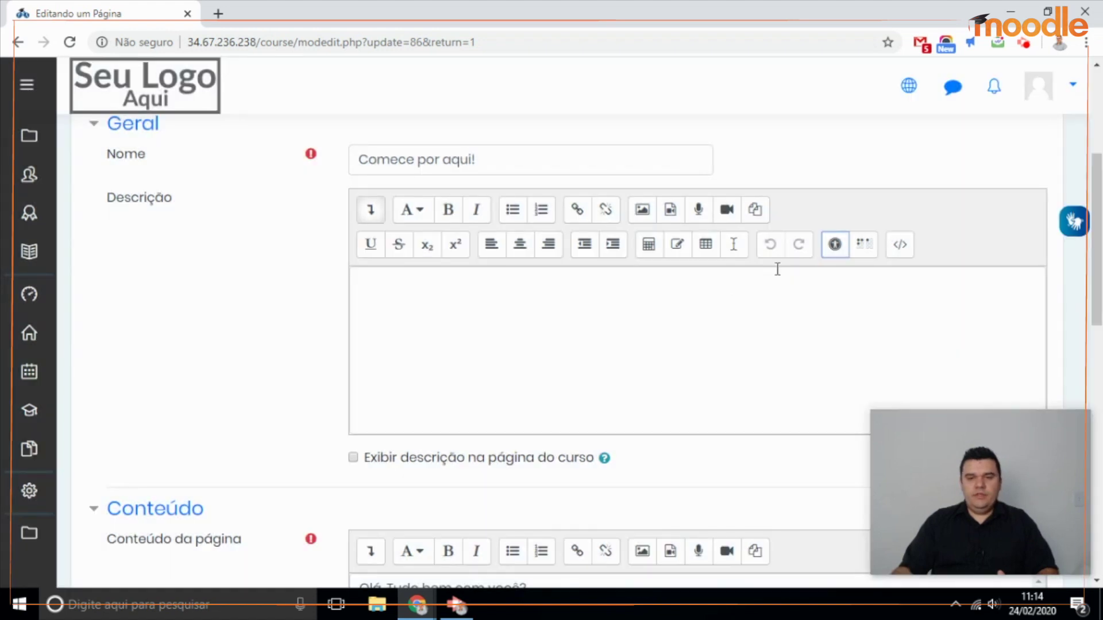
Review the styles, links and images listed by the Descrição's screen reader helper and close it
left_click(864, 246)
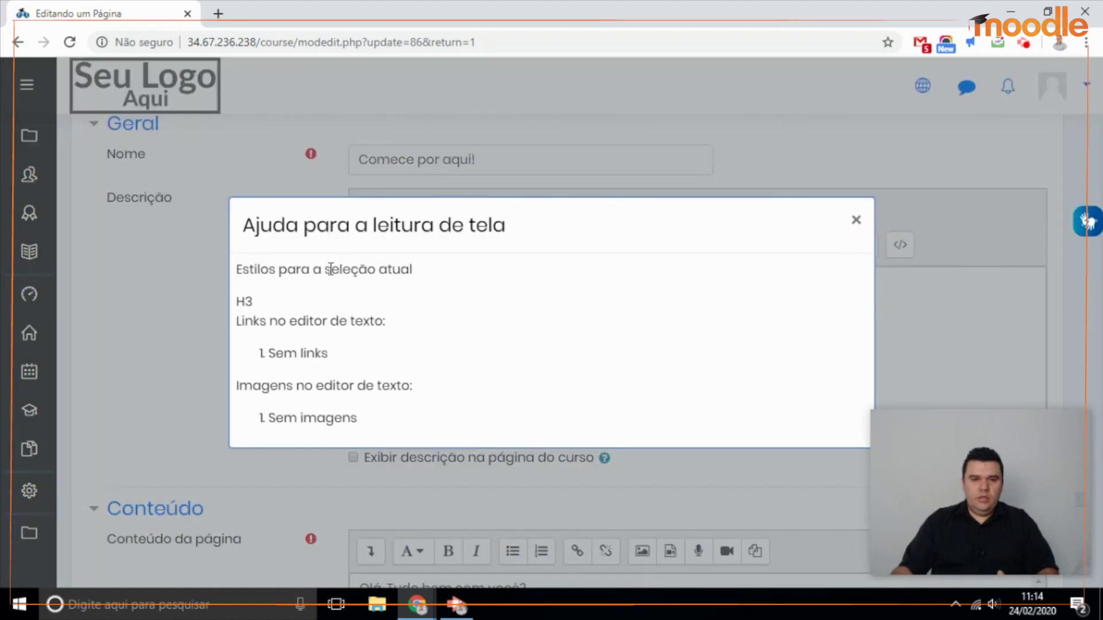
left_click_drag(238, 300, 303, 301)
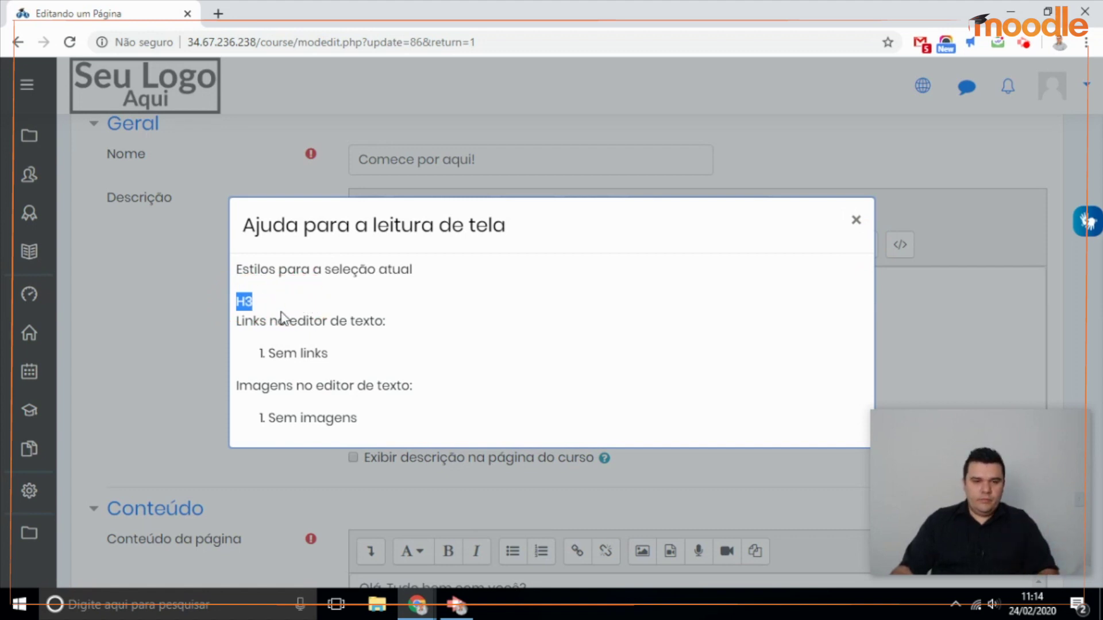
double_click(288, 352)
left_click_drag(310, 345, 387, 367)
left_click_drag(263, 419, 406, 420)
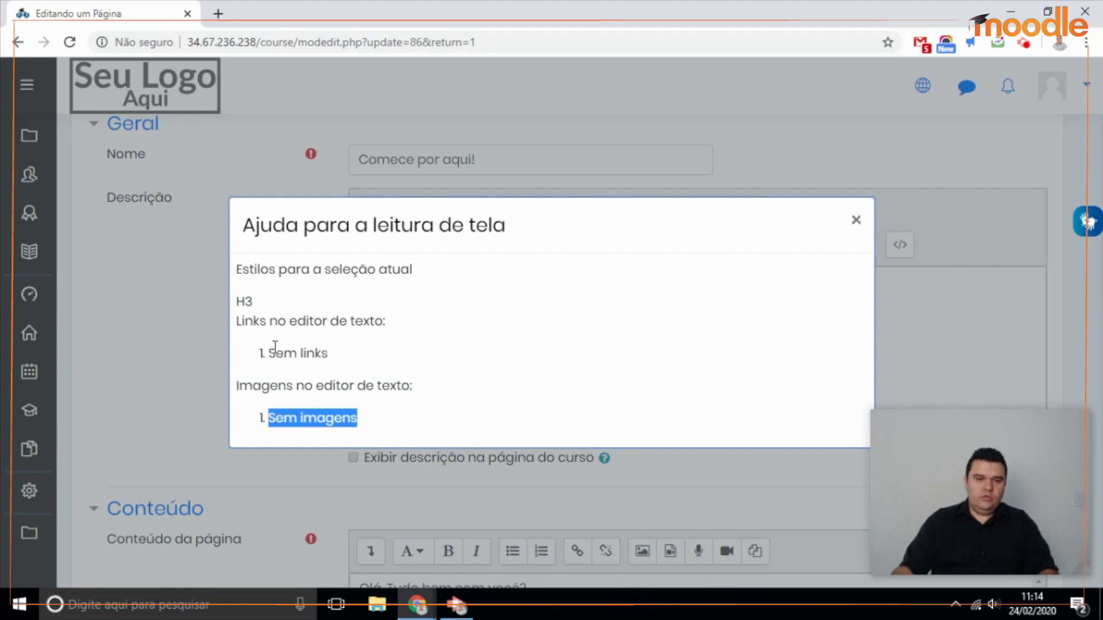
left_click(857, 220)
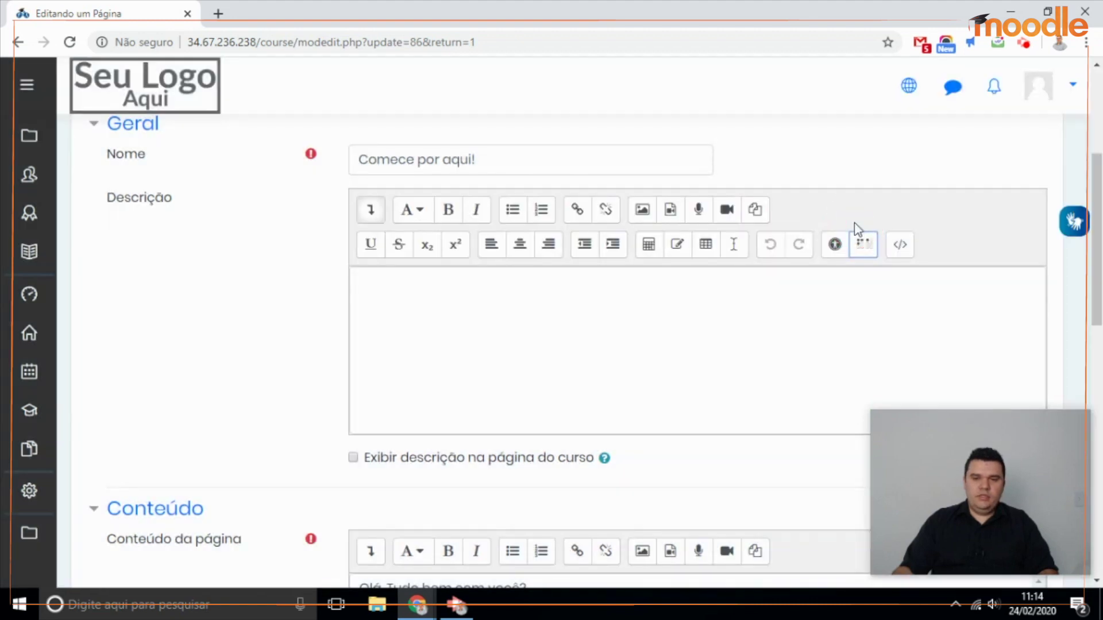
Check the Descrição's HTML source, return to the visual view and enter "texto" on two separate lines
left_click(902, 253)
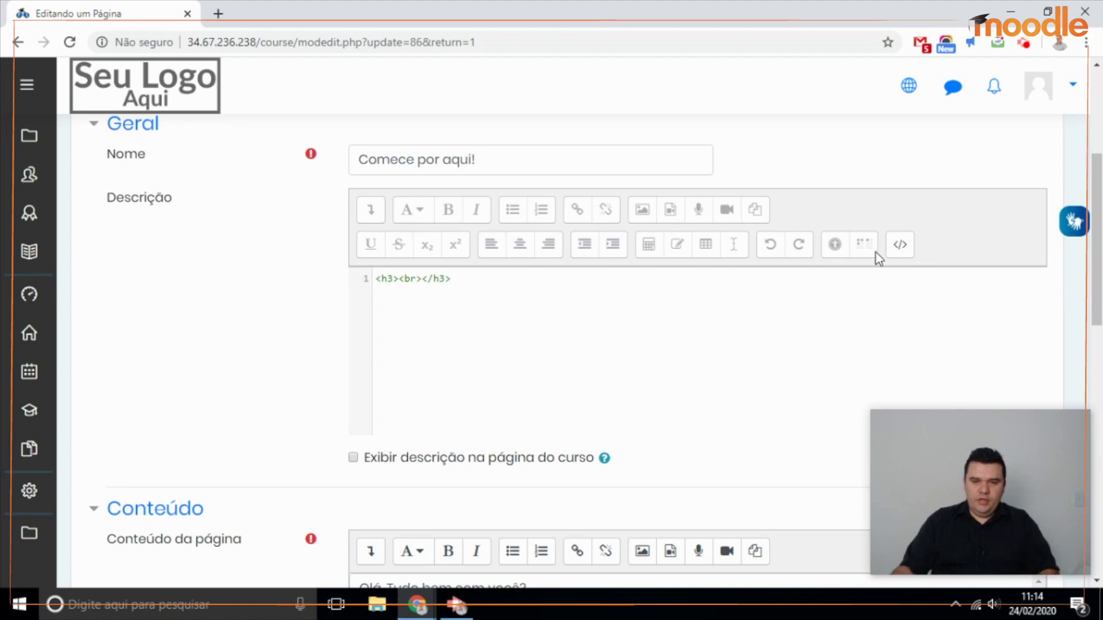
left_click(900, 245)
type("texto")
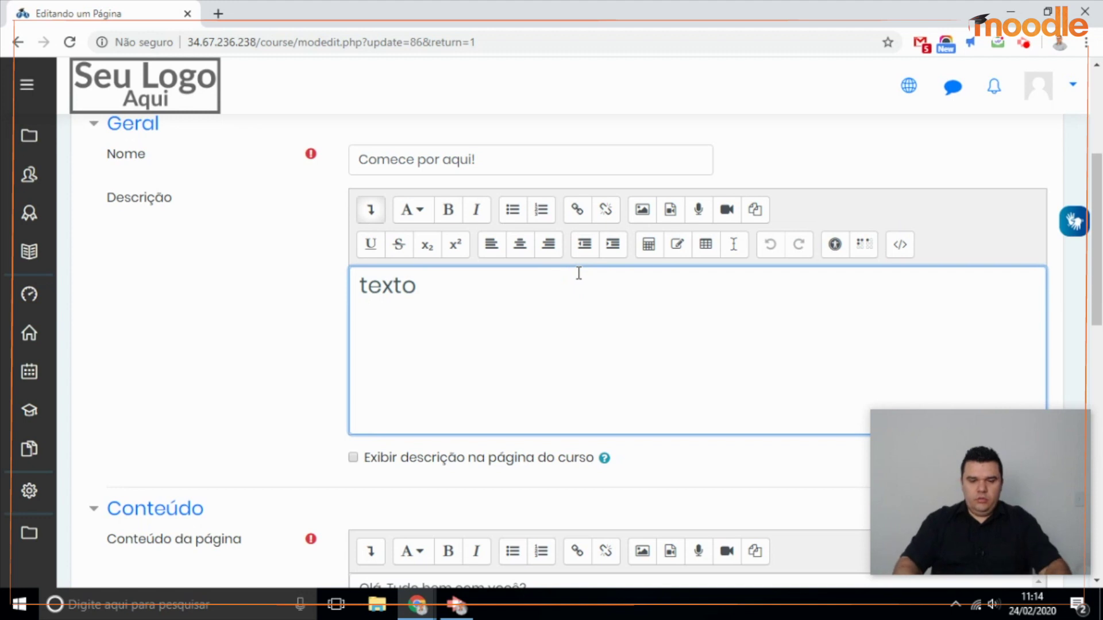
key("Return")
type("texto")
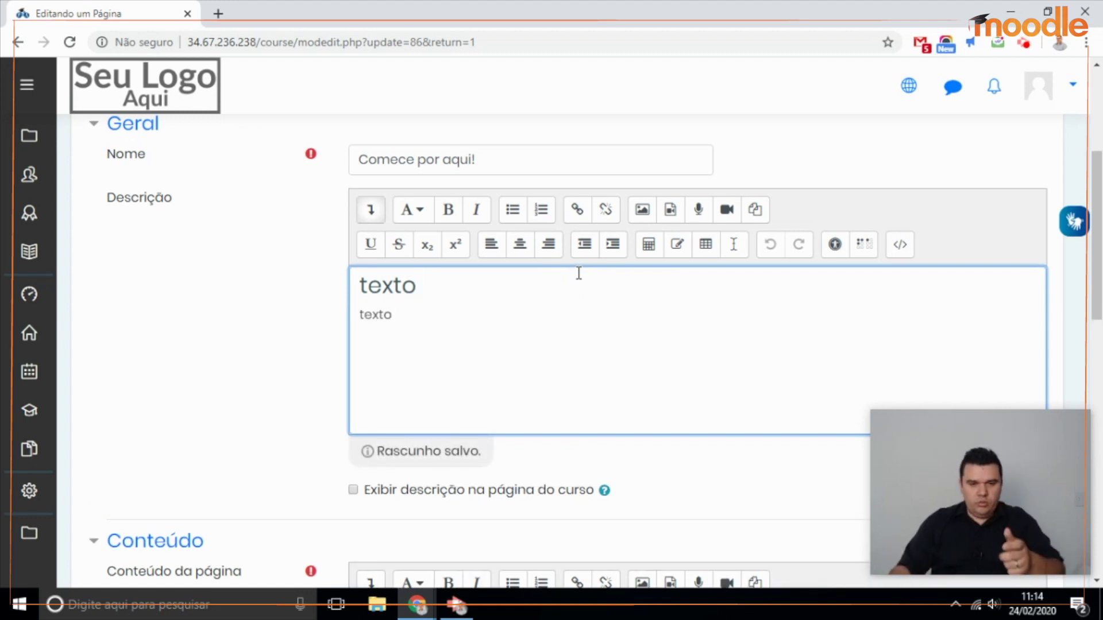
Apply the Parágrafo style to the second "texto" line in the Descrição
double_click(367, 319)
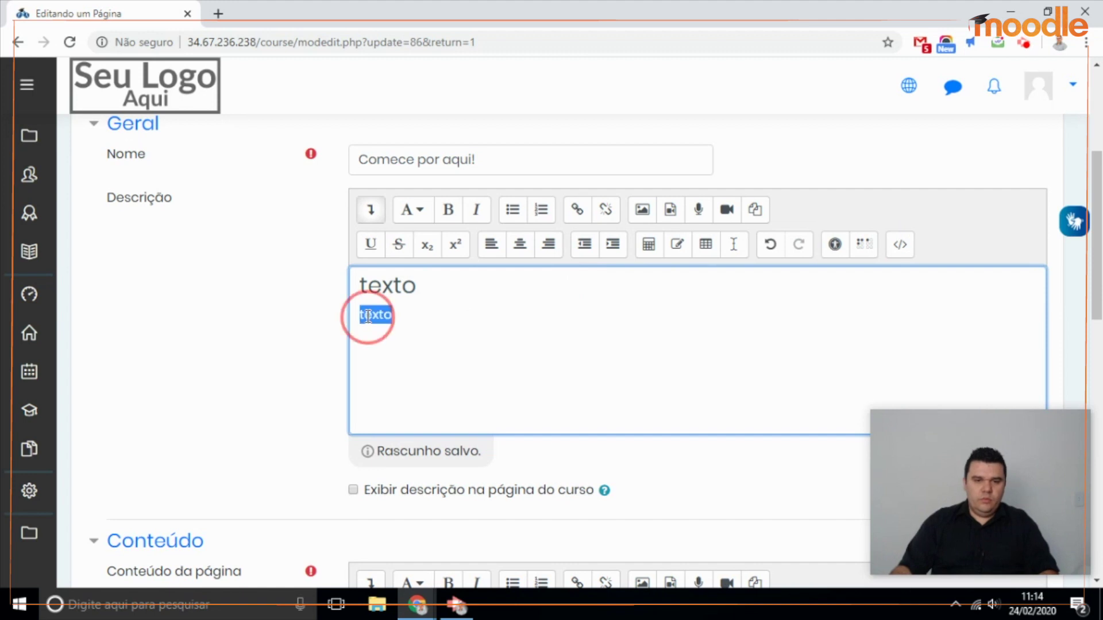
left_click(368, 213)
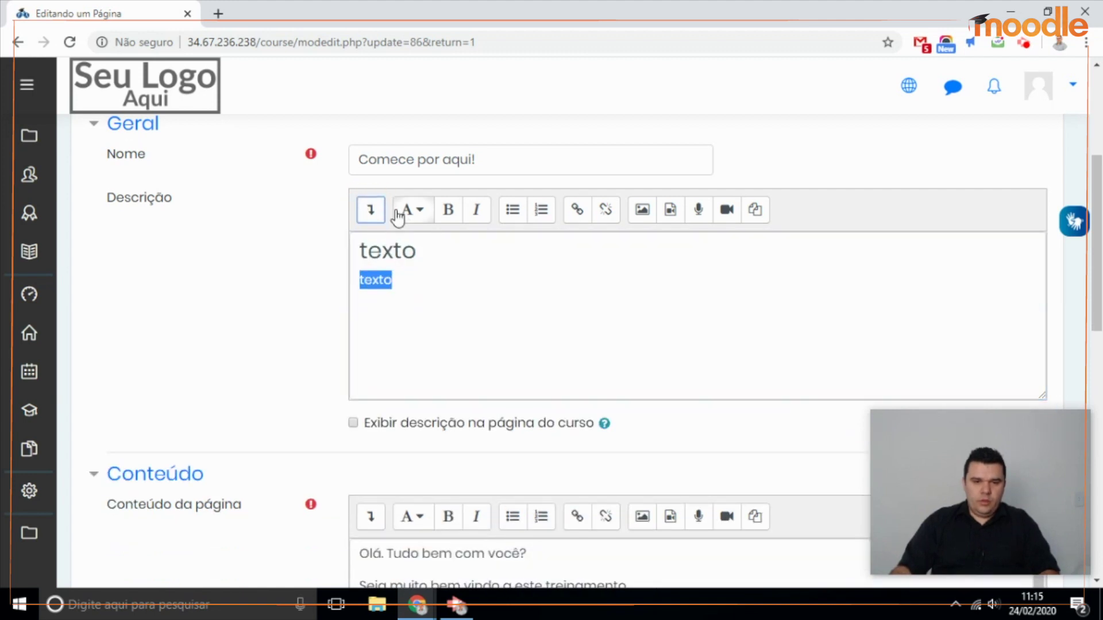
left_click(371, 212)
left_click(412, 210)
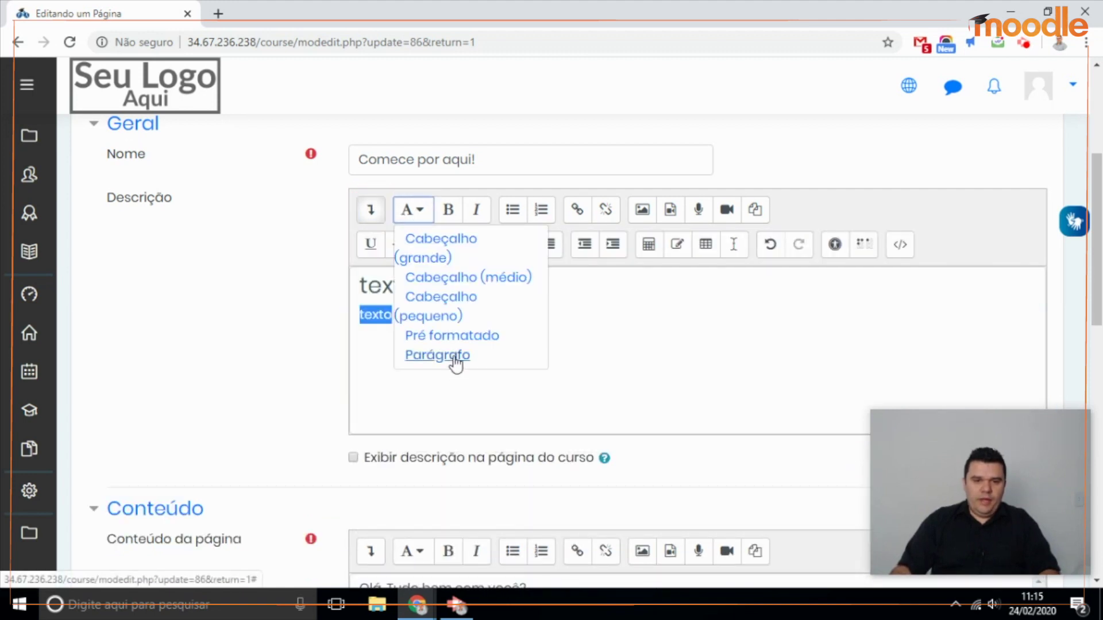
left_click(453, 356)
left_click(421, 315)
Inspect the HTML tags of the two "texto" lines in the Descrição's source and return to the visual view
double_click(372, 315)
left_click(899, 246)
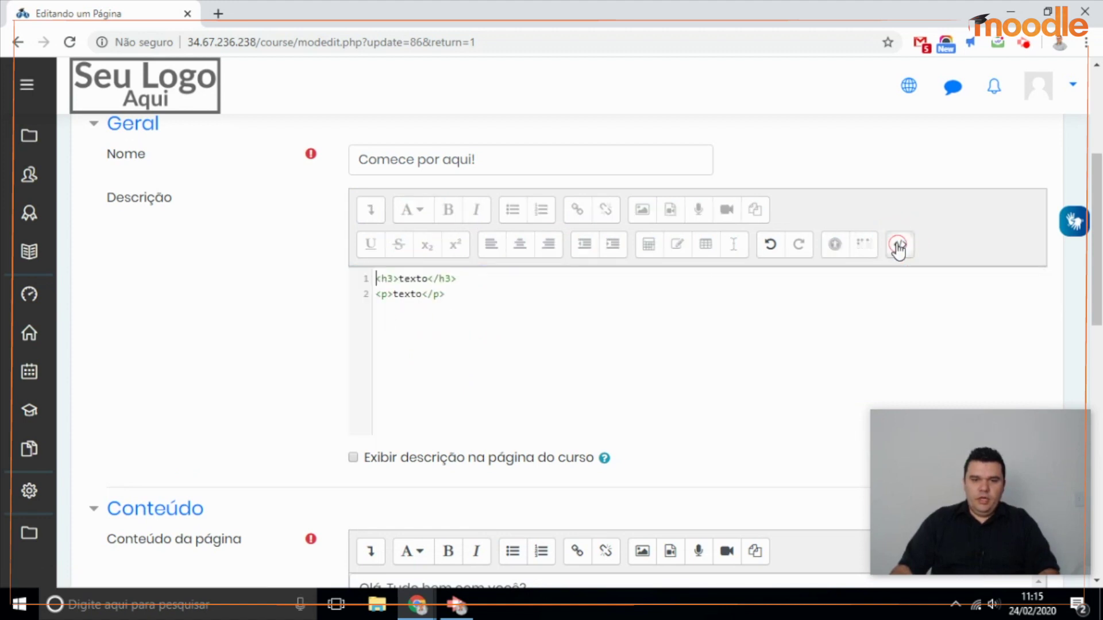
left_click(435, 296)
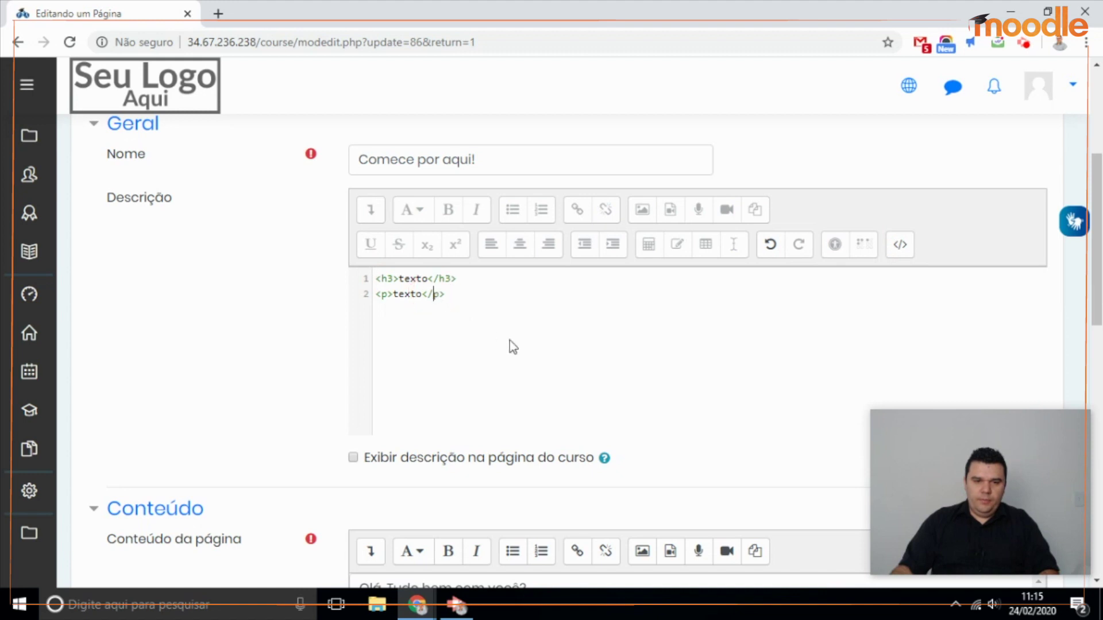
left_click(902, 246)
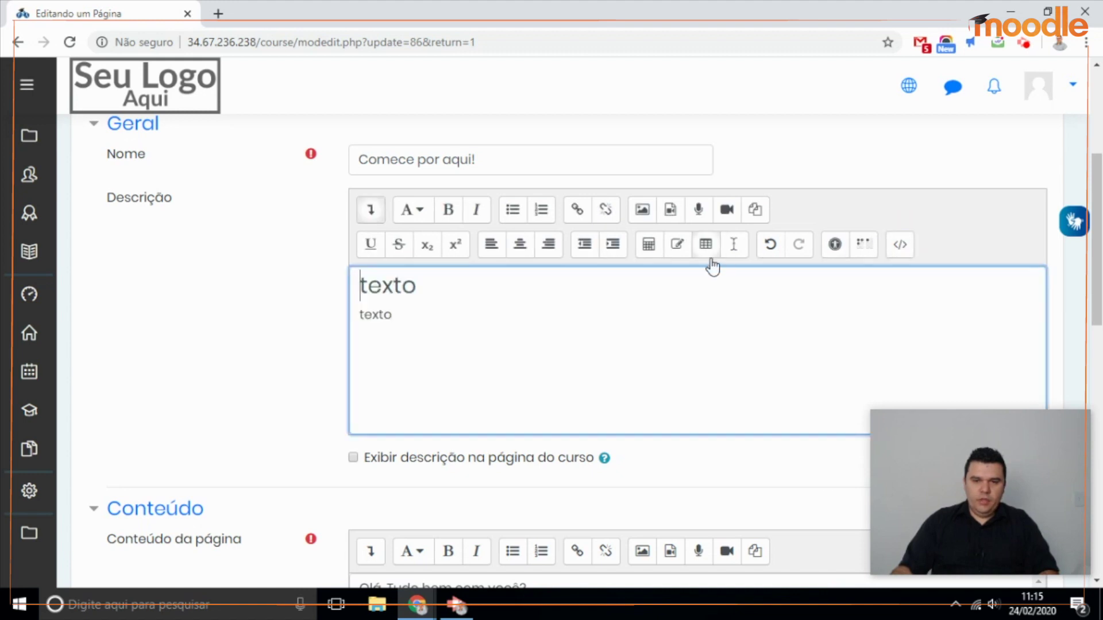
Centre the second "texto" line in the Descrição
left_click_drag(355, 283, 319, 325)
left_click(501, 332)
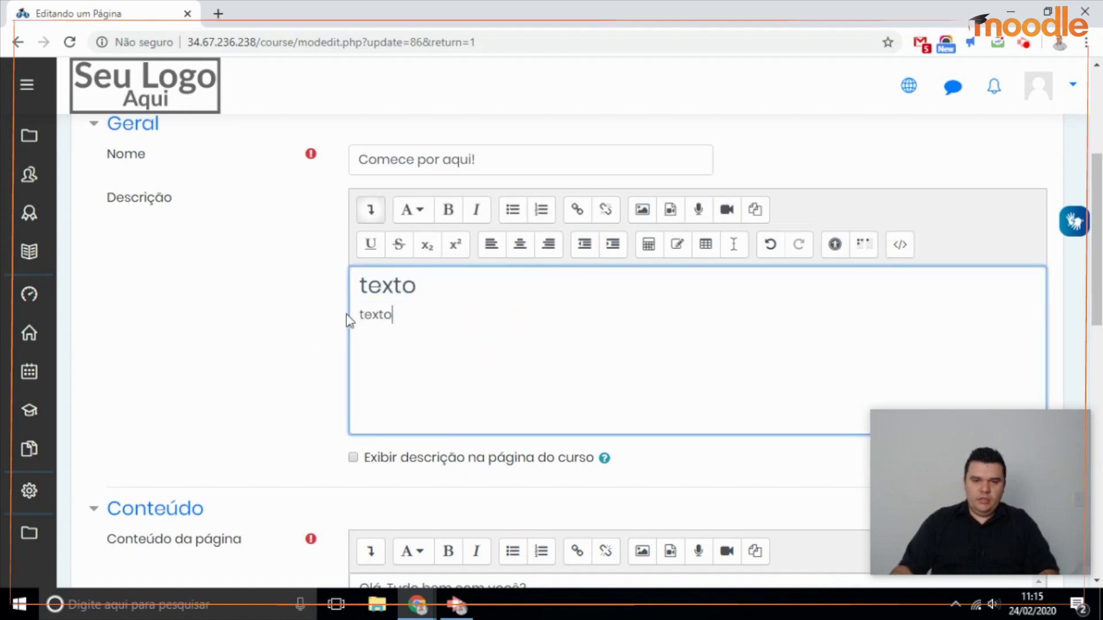
double_click(373, 315)
left_click(520, 245)
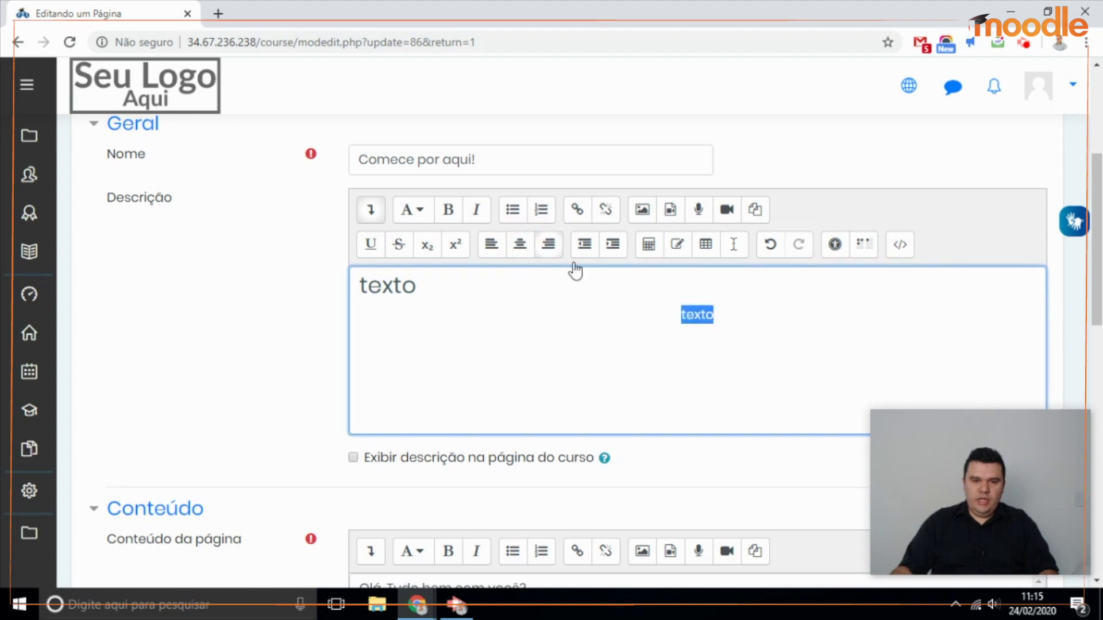
Set the second line's text-align value to justify in the Descrição's HTML source and return to the visual view
left_click(901, 251)
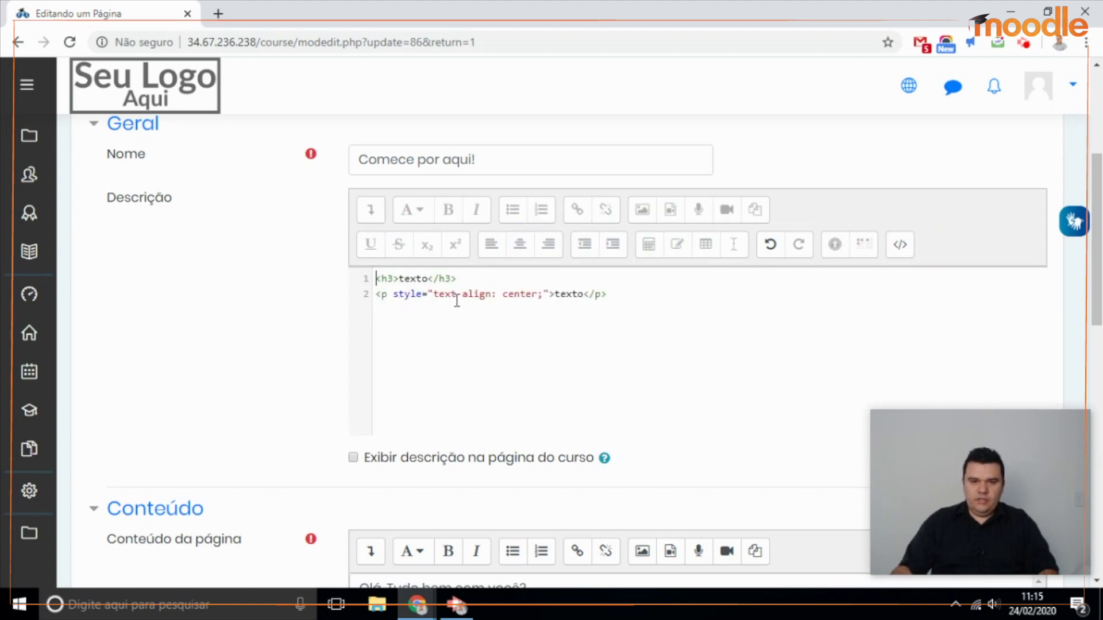
double_click(513, 295)
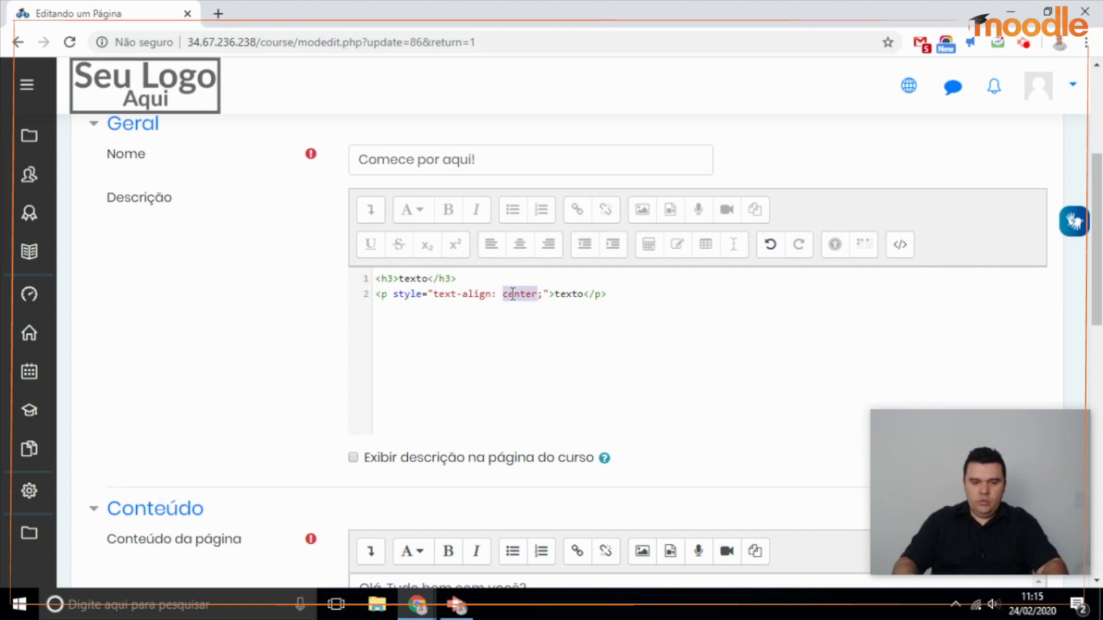
type("justify")
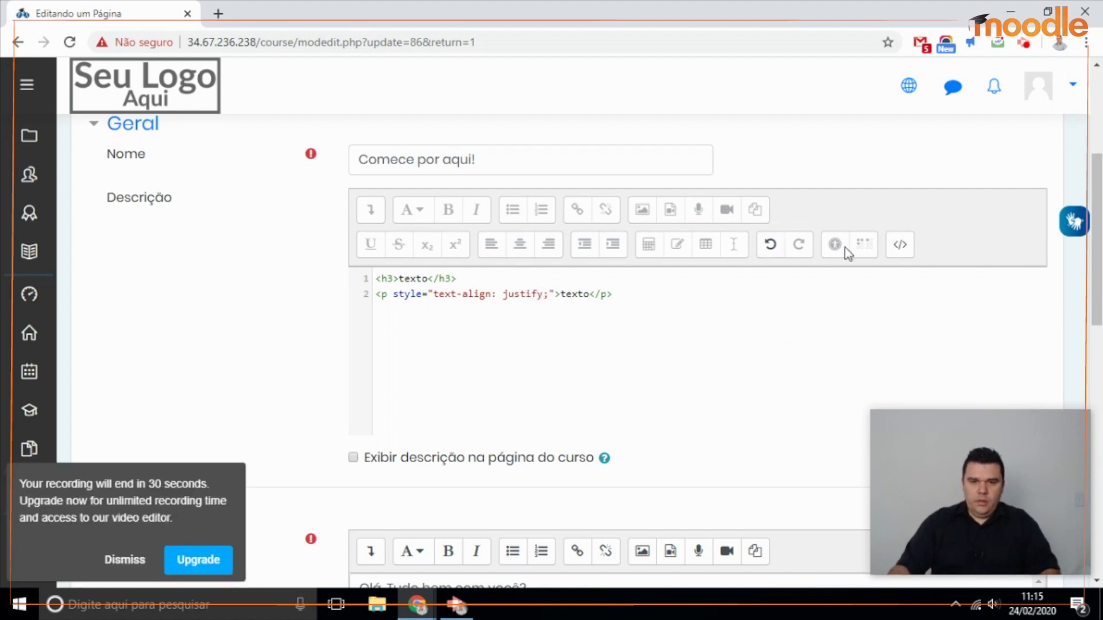
left_click(899, 244)
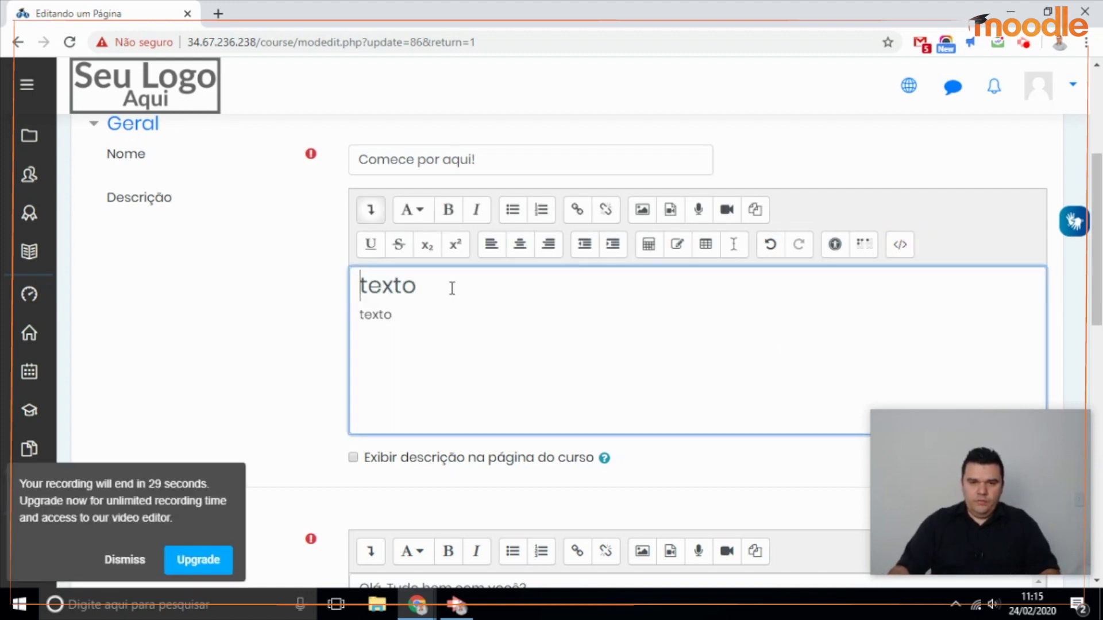
Dismiss the recording limit notice and recheck the justified line in the Descrição's HTML source
left_click(117, 558)
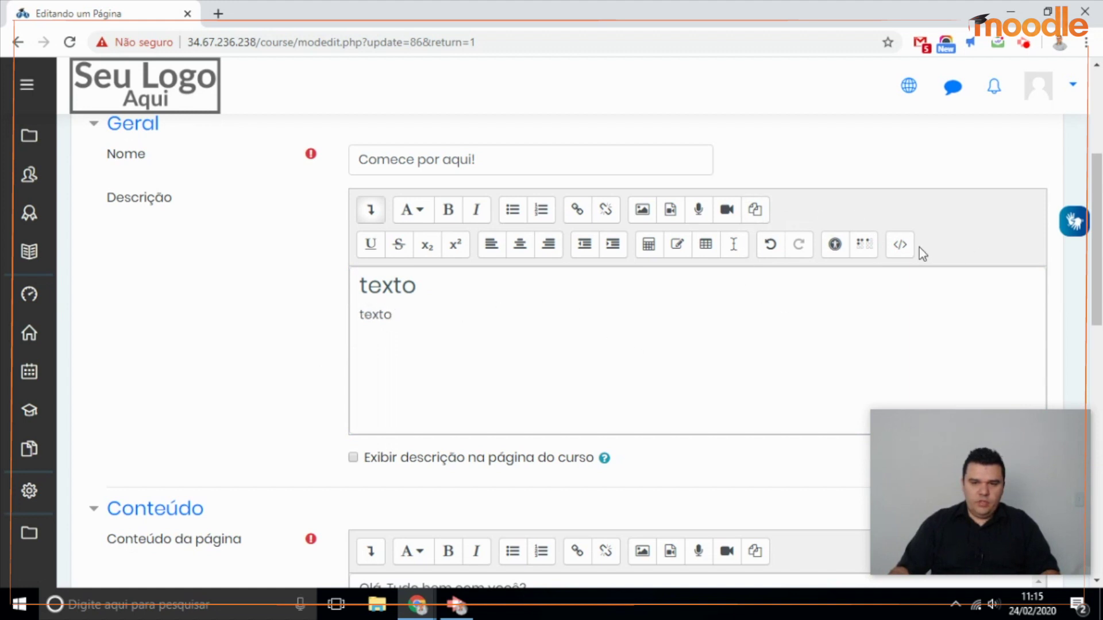
left_click(901, 245)
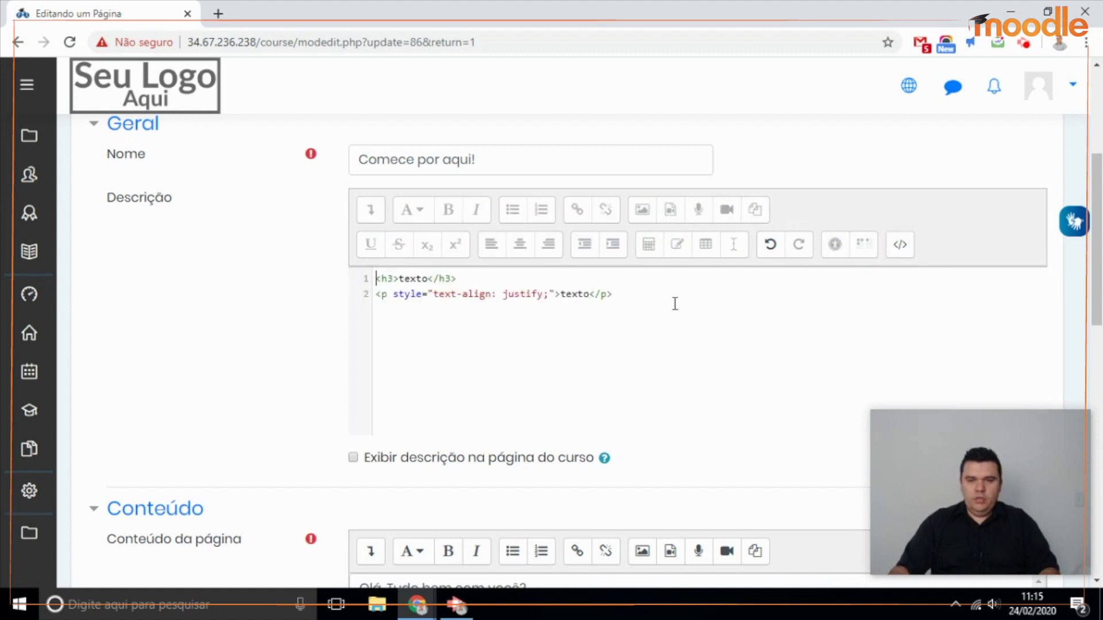
left_click(900, 244)
Return the Descrição to the visual view and review the remaining sections of the "Comece por aqui!" settings form
scroll(445, 475, "down", 2)
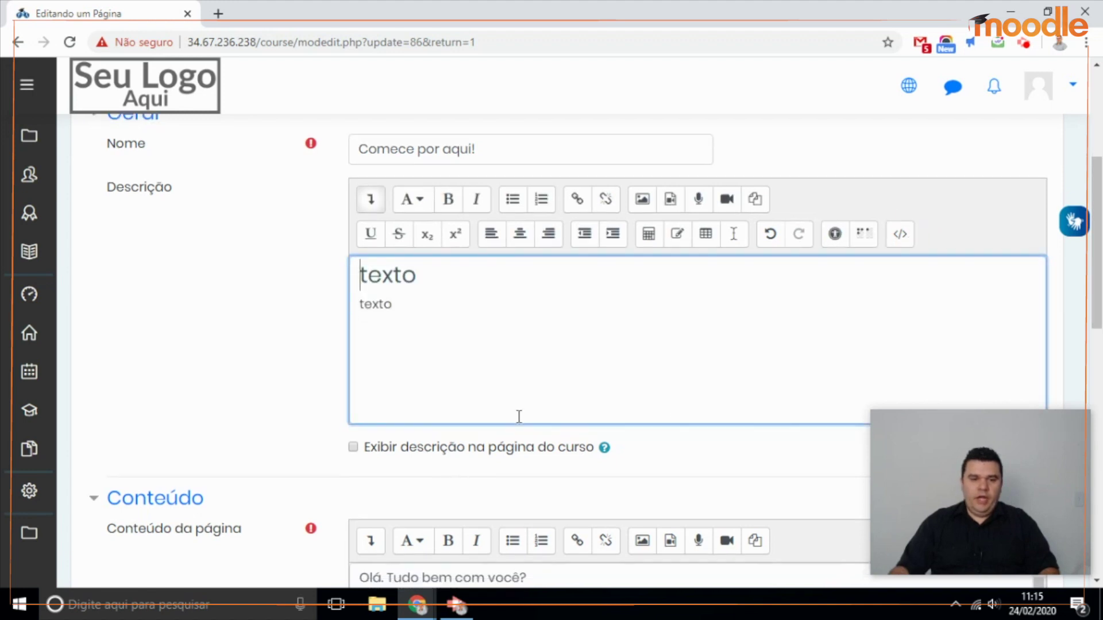
scroll(598, 422, "down", 3)
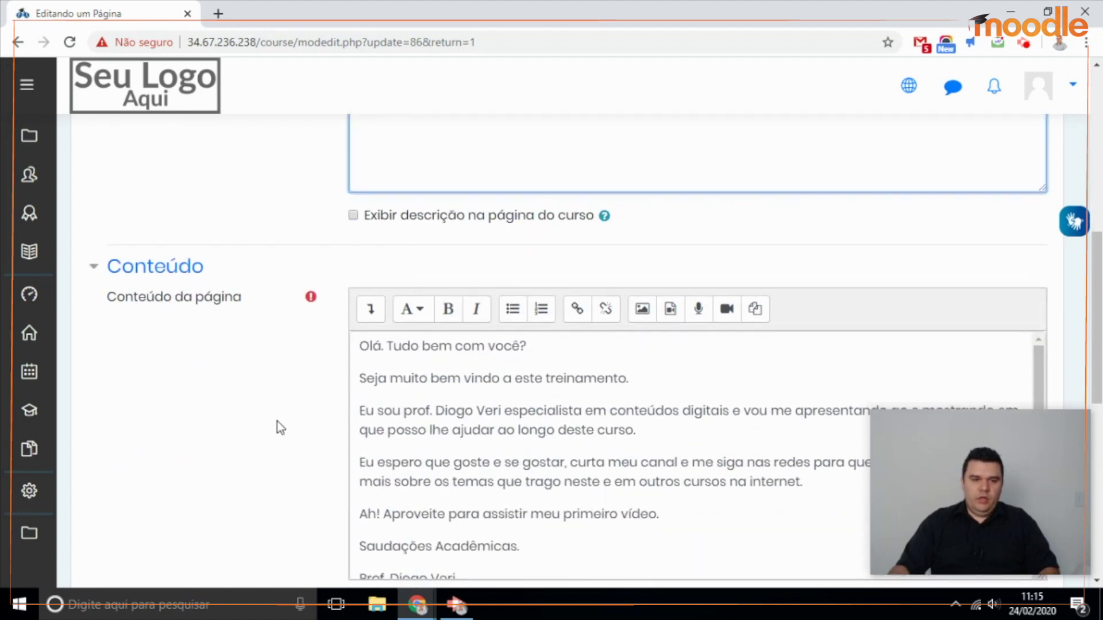
scroll(230, 517, "down", 3)
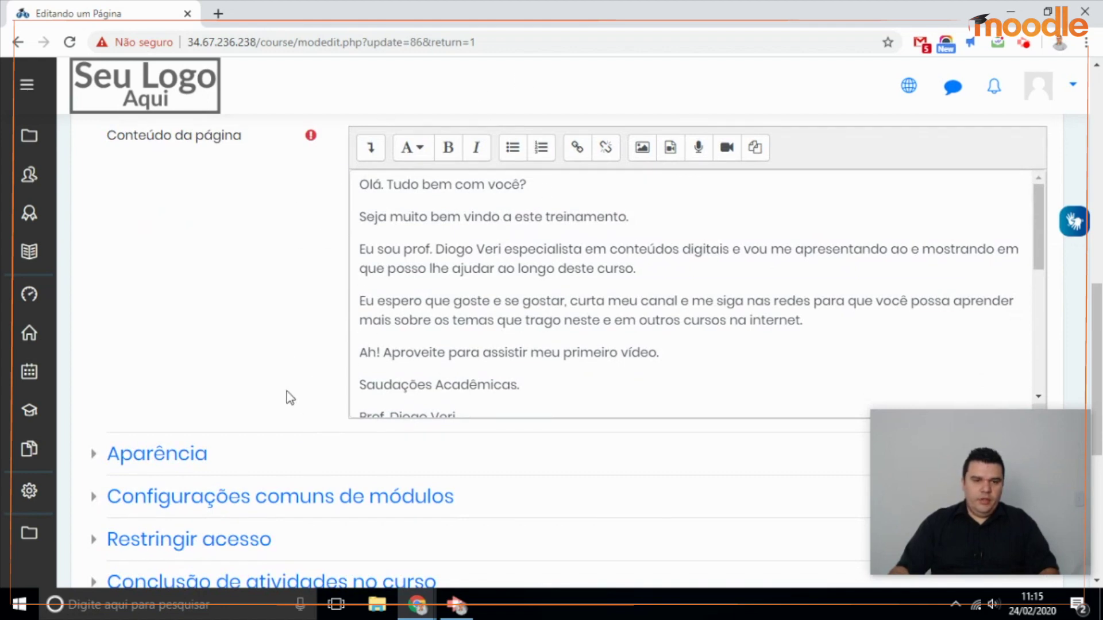
scroll(292, 354, "down", 6)
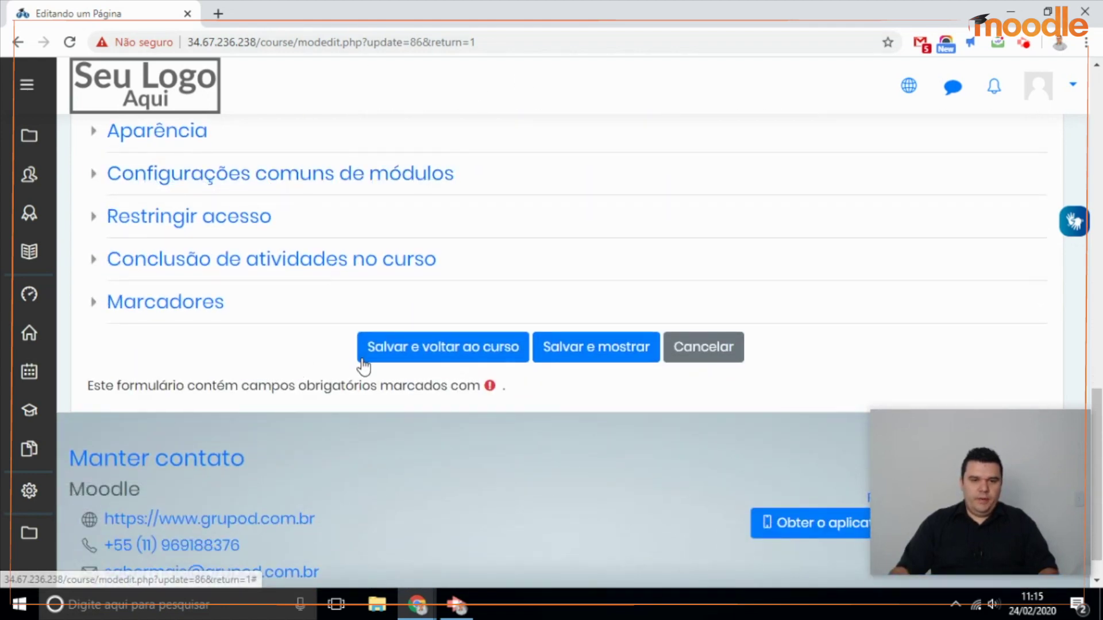
scroll(287, 351, "up", 2)
scroll(287, 352, "up", 2)
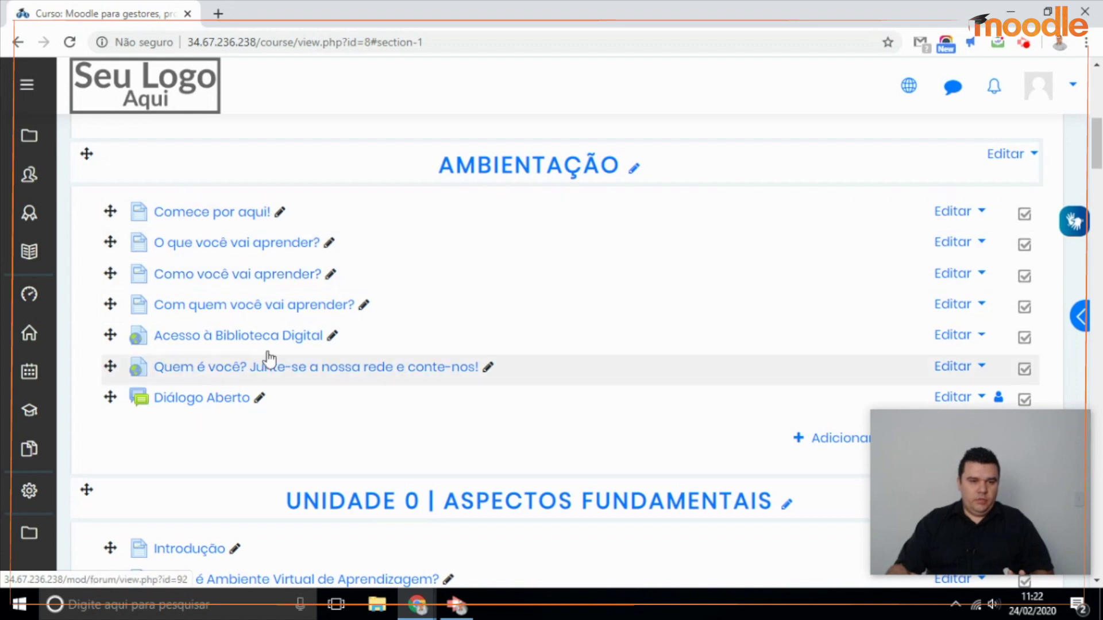
Open the settings of the "Com quem você vai aprender?" page and find "Sobre o professor" in its Conteúdo da página
left_click(948, 304)
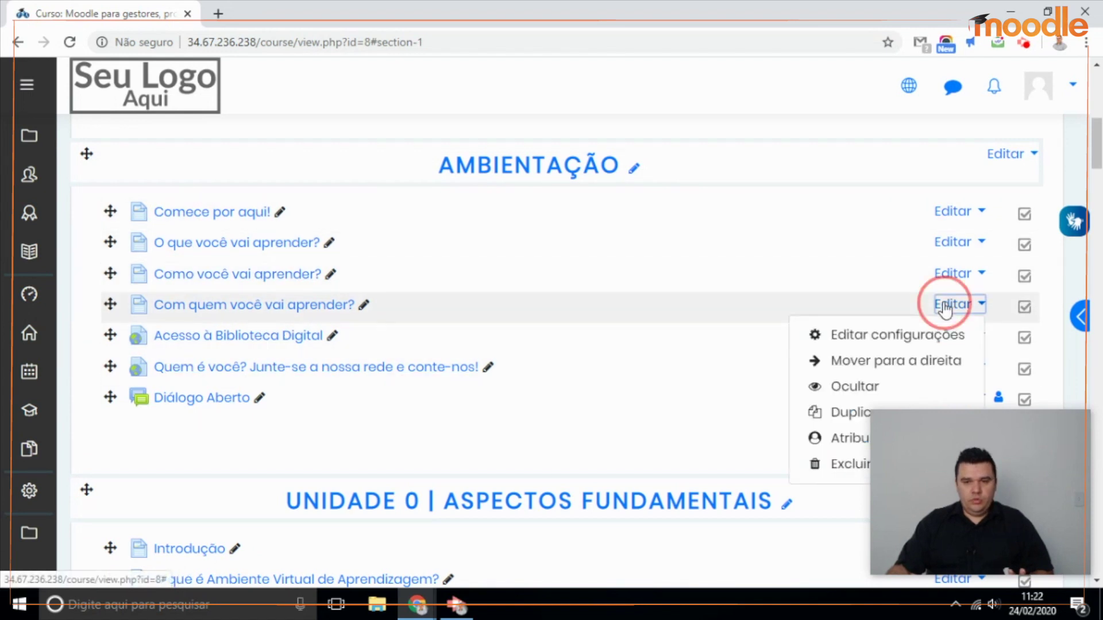
left_click(887, 336)
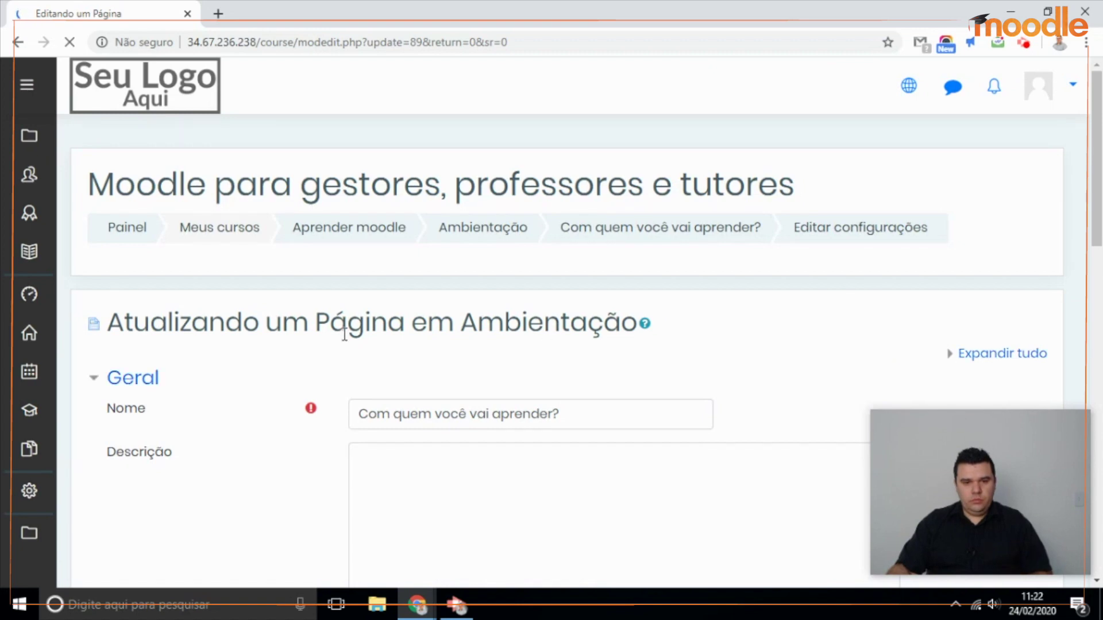
scroll(347, 340, "down", 4)
scroll(242, 322, "down", 3)
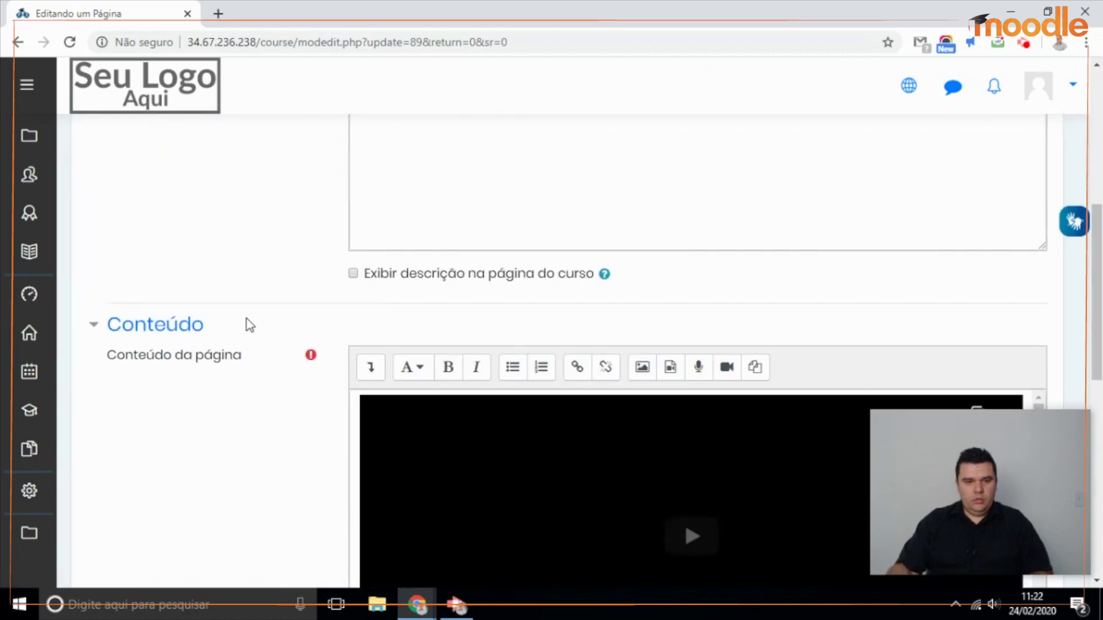
scroll(339, 383, "down", 1)
scroll(467, 381, "down", 6)
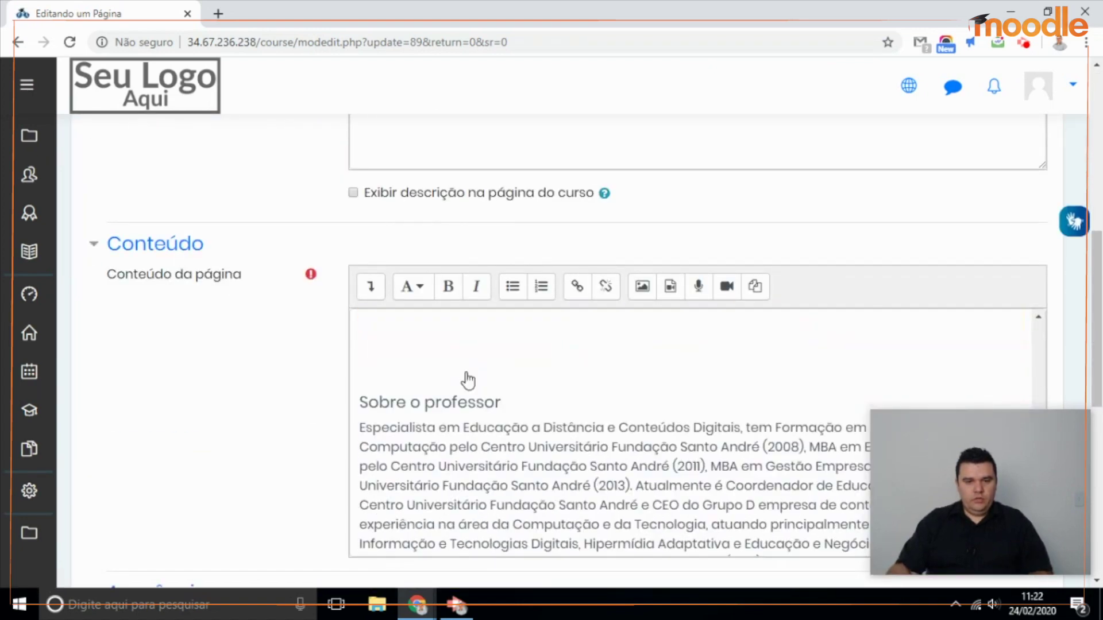
scroll(534, 403, "up", 3)
scroll(526, 401, "down", 1)
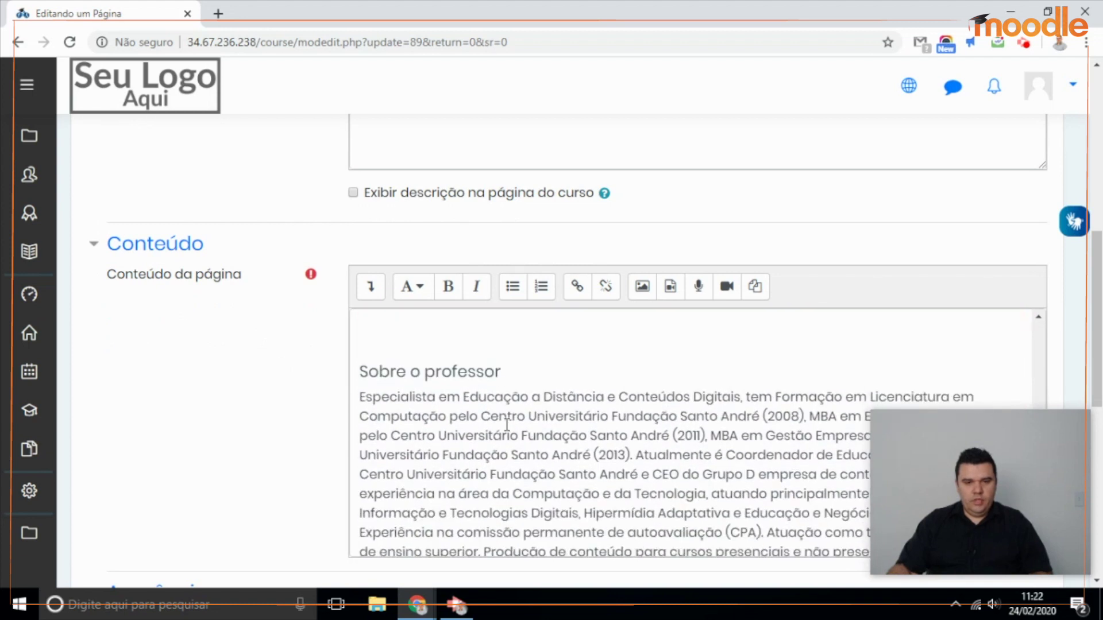
Choose capa.png from the recent files as an image above "Sobre o professor", with the licence Todos os direitos reservados
left_click(425, 343)
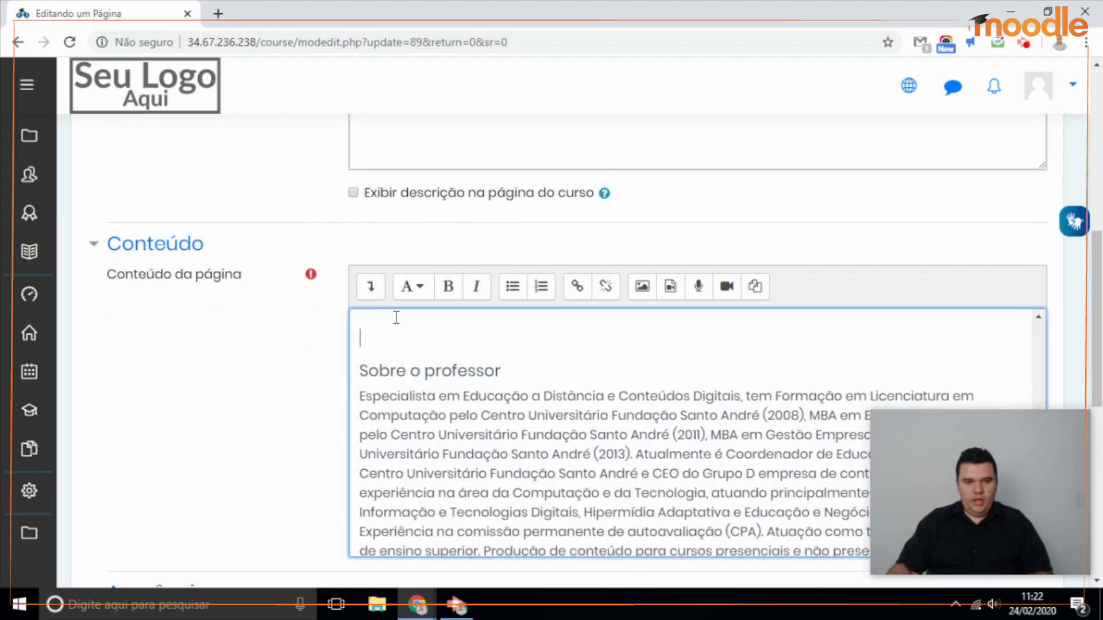
left_click(645, 291)
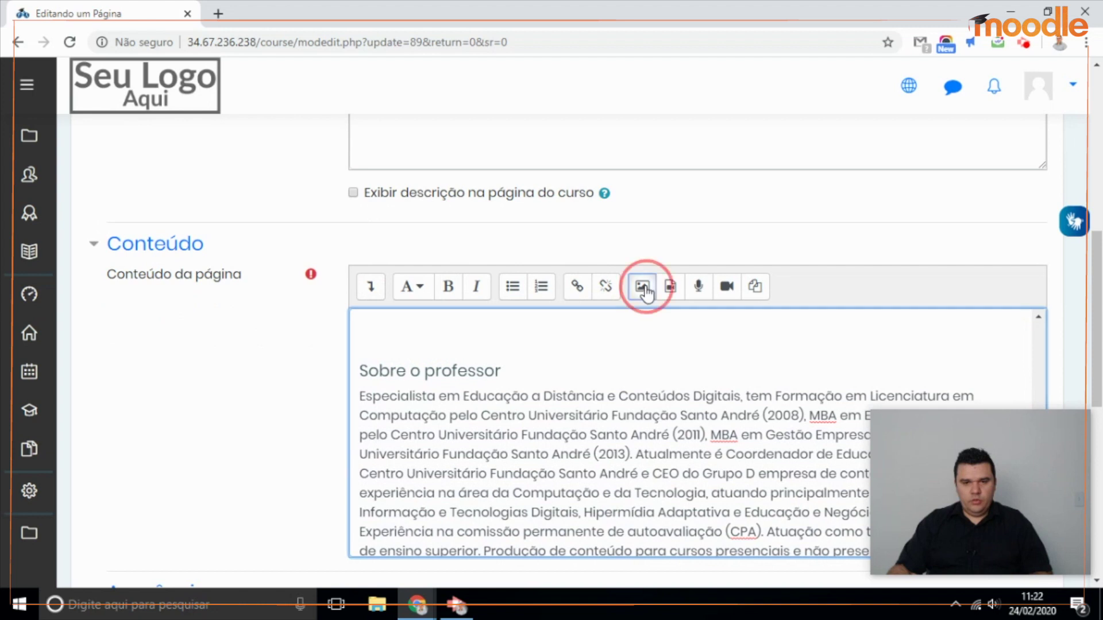
left_click(639, 241)
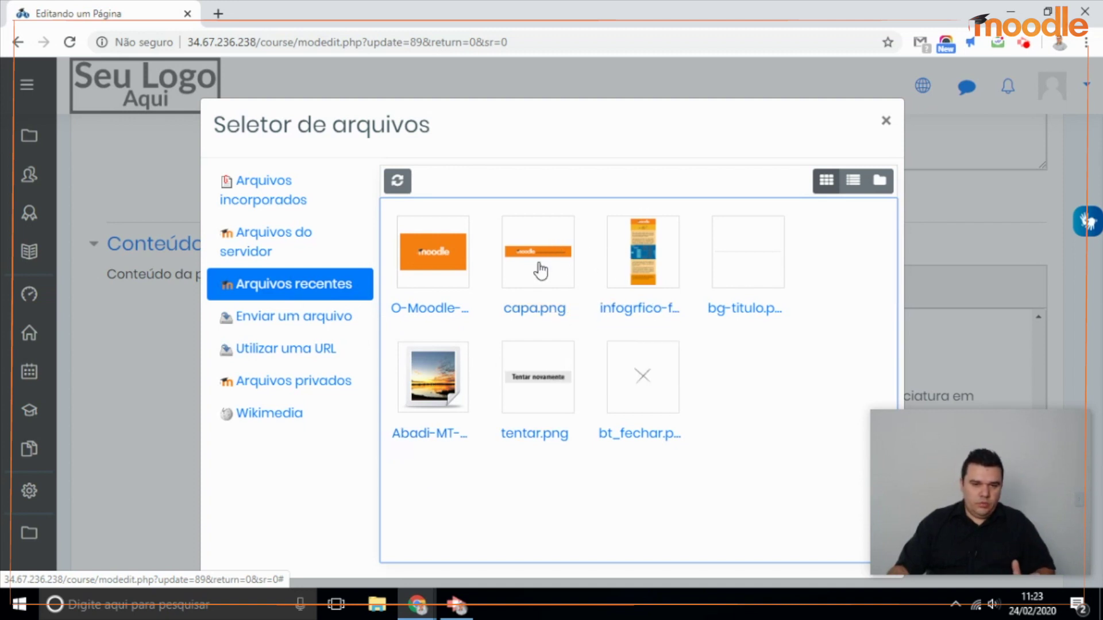
left_click(558, 264)
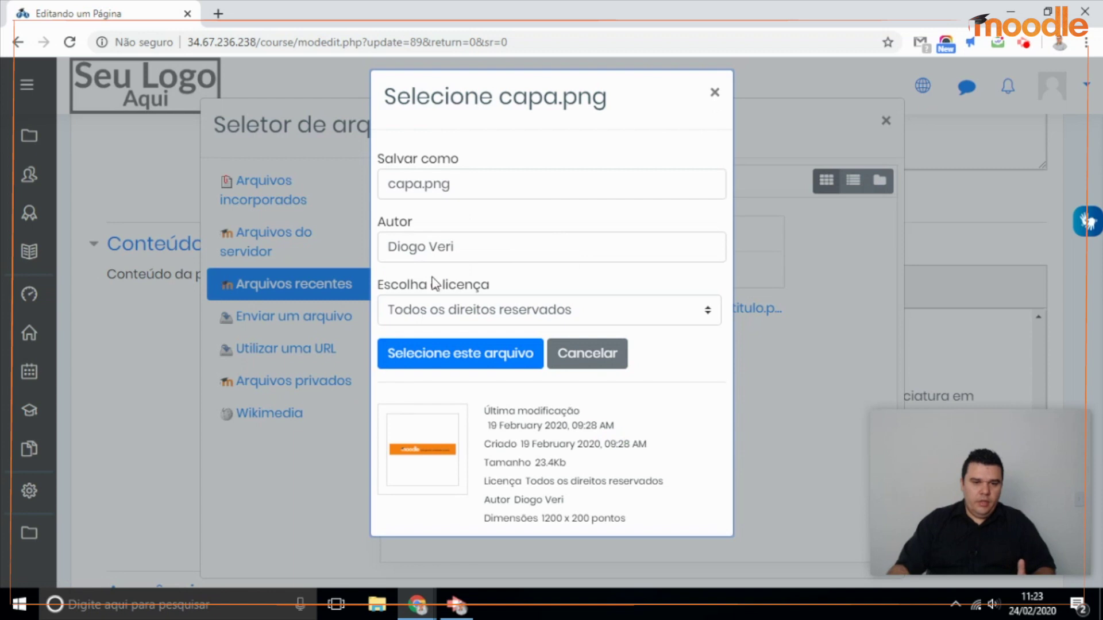
left_click(458, 316)
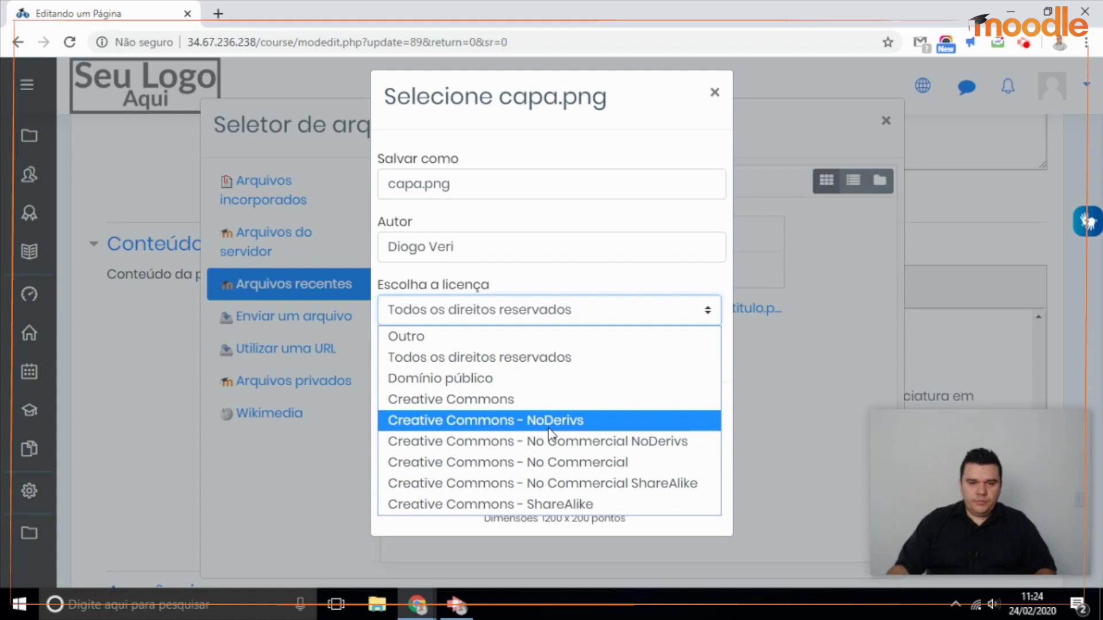
left_click(529, 357)
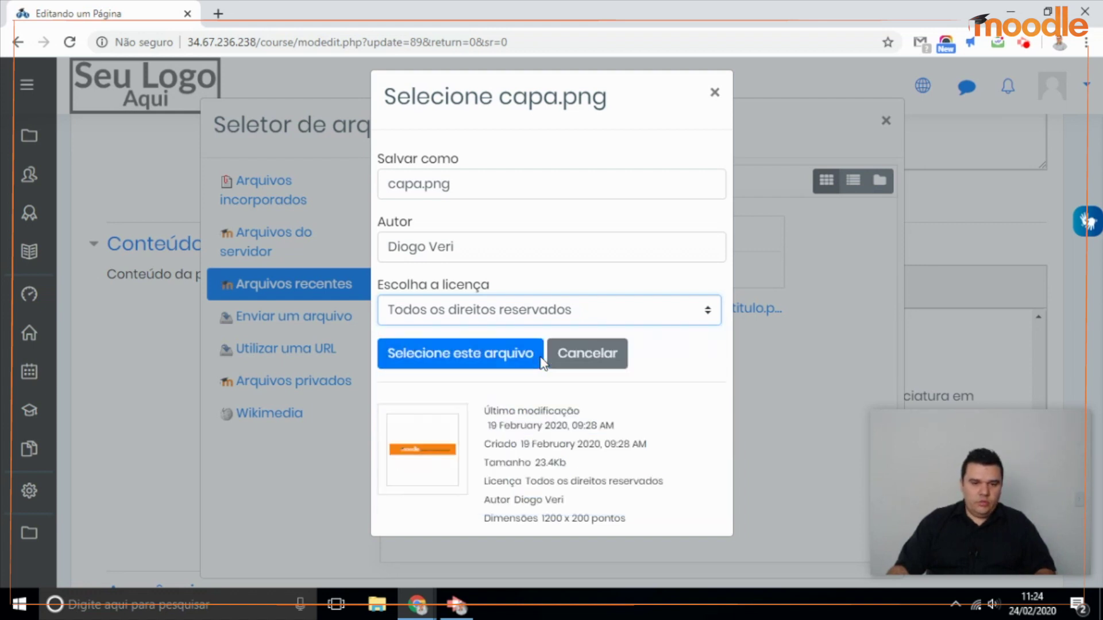
left_click(508, 352)
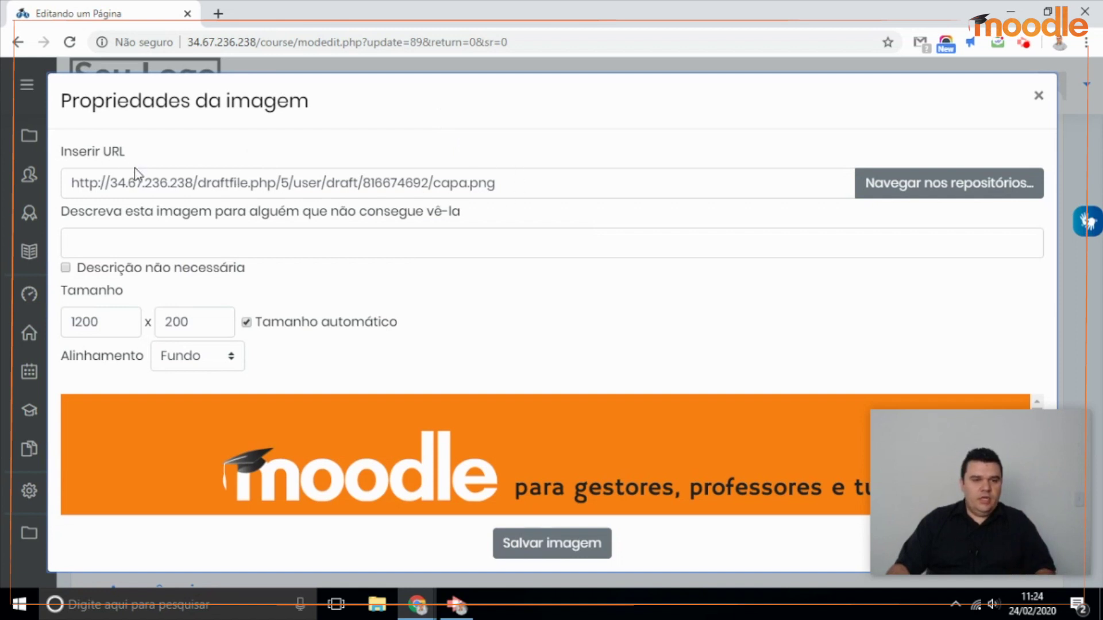
Check the image's URL and enter "capa" as its description for people who cannot see it
left_click_drag(133, 185, 571, 195)
left_click(611, 188)
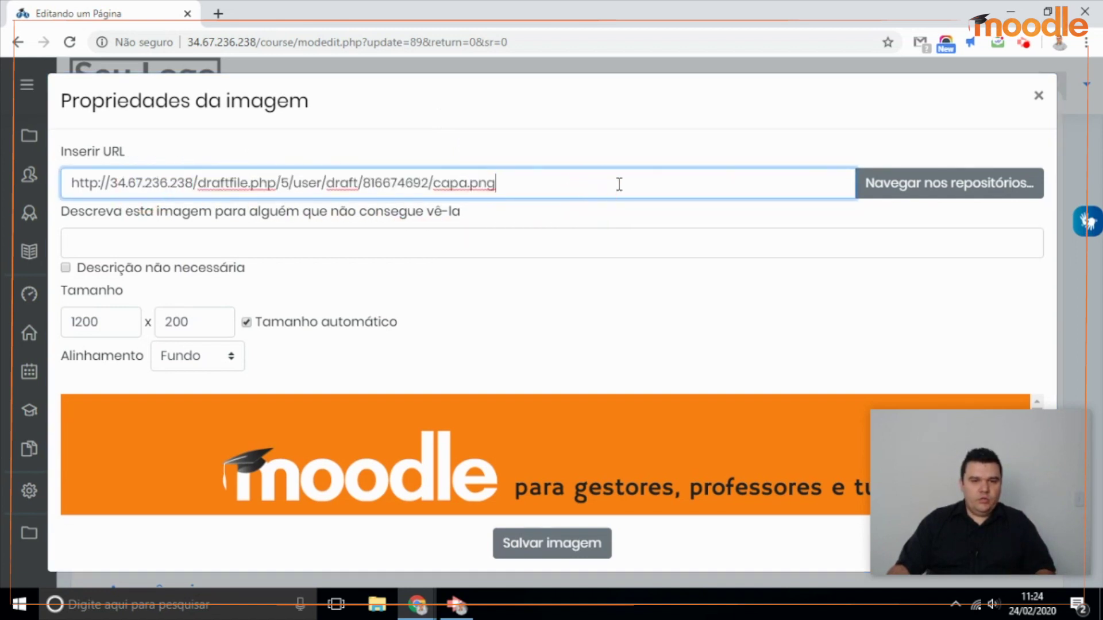
left_click_drag(552, 183, 57, 193)
left_click(264, 240)
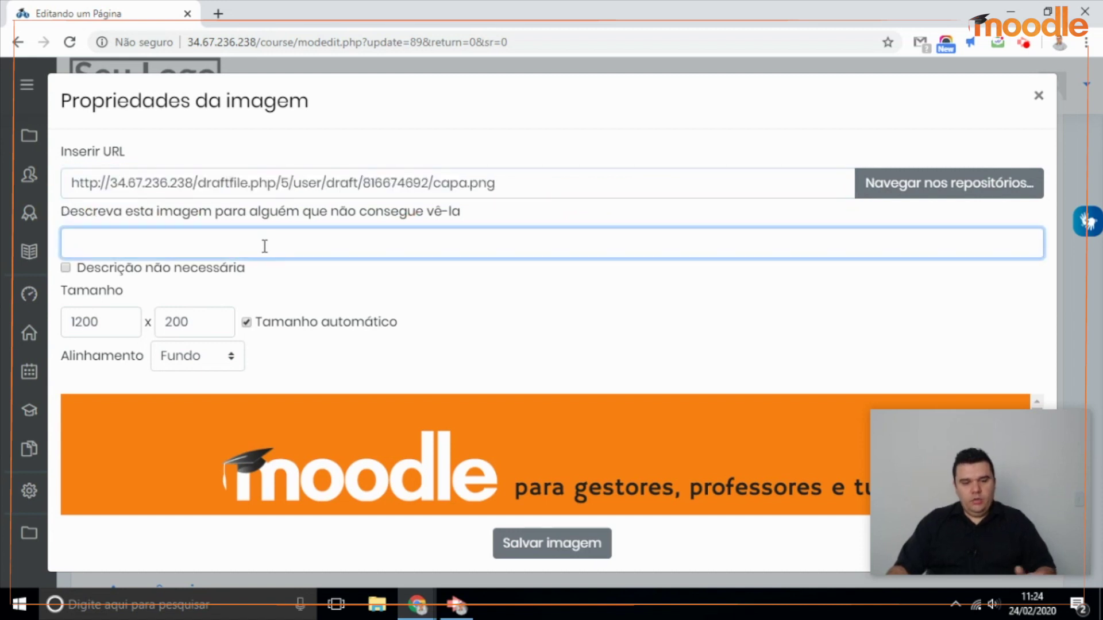
type("capa")
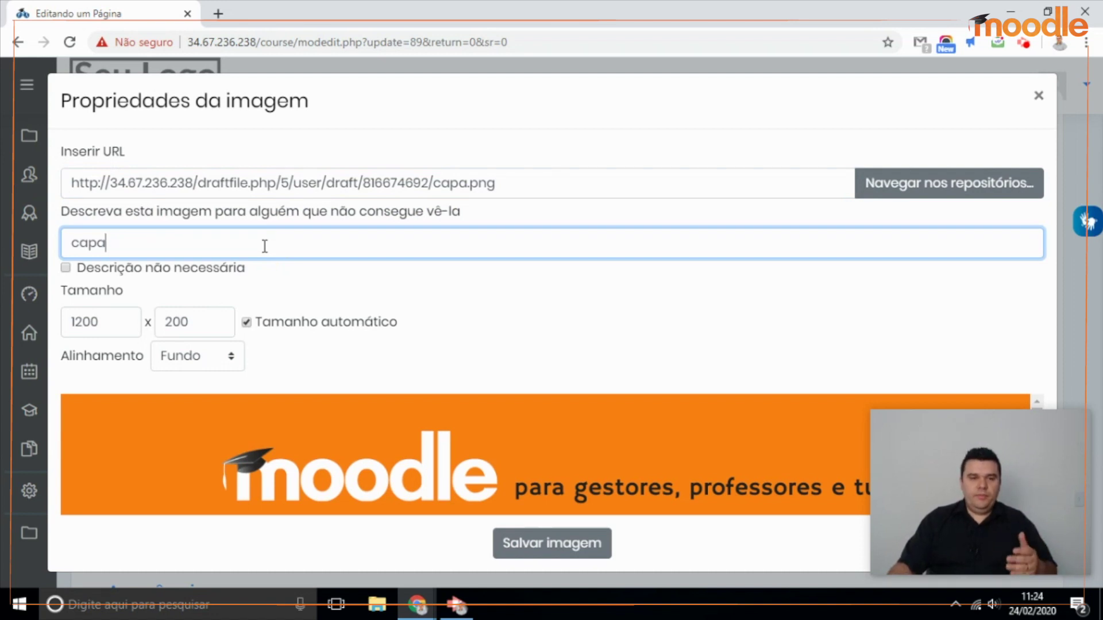
double_click(126, 236)
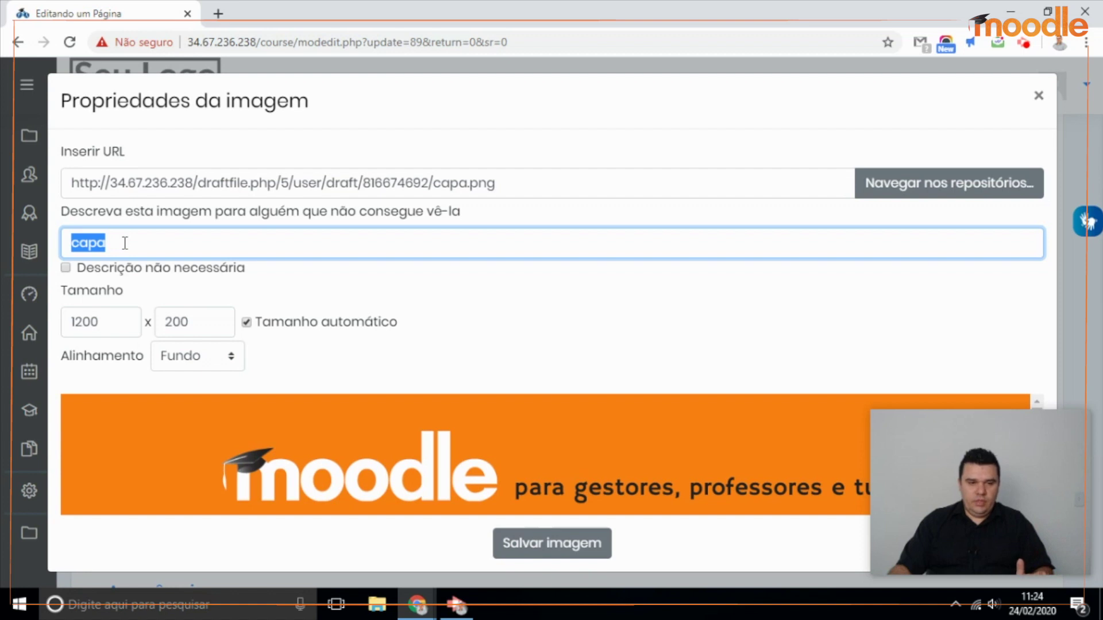
Review the image's size and alignment options, then save it with automatic size and Fundo alignment
double_click(100, 322)
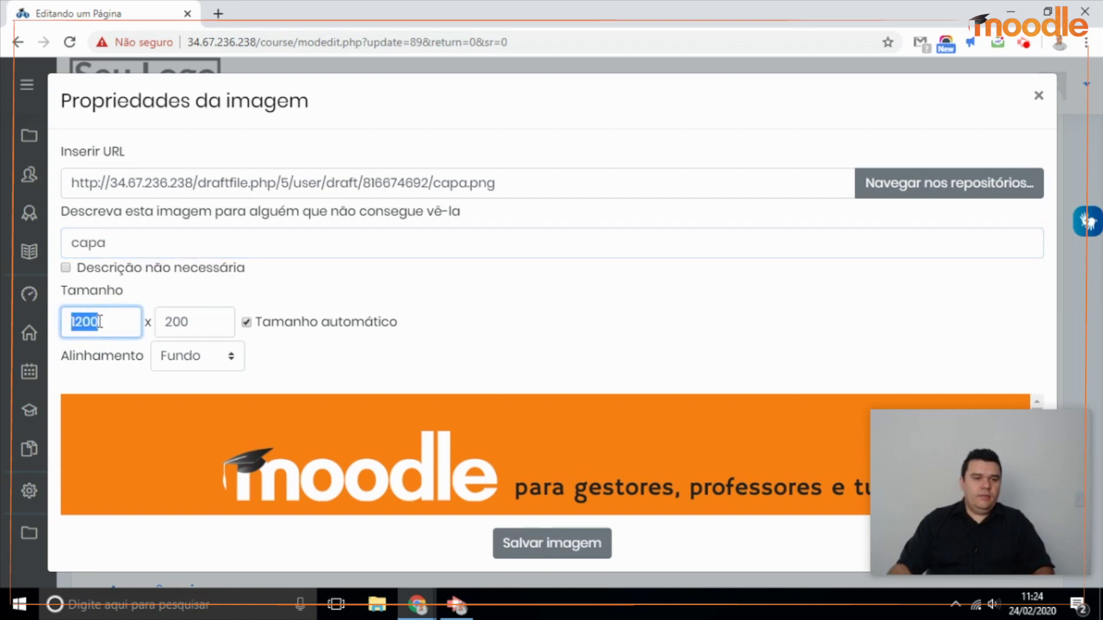
double_click(190, 318)
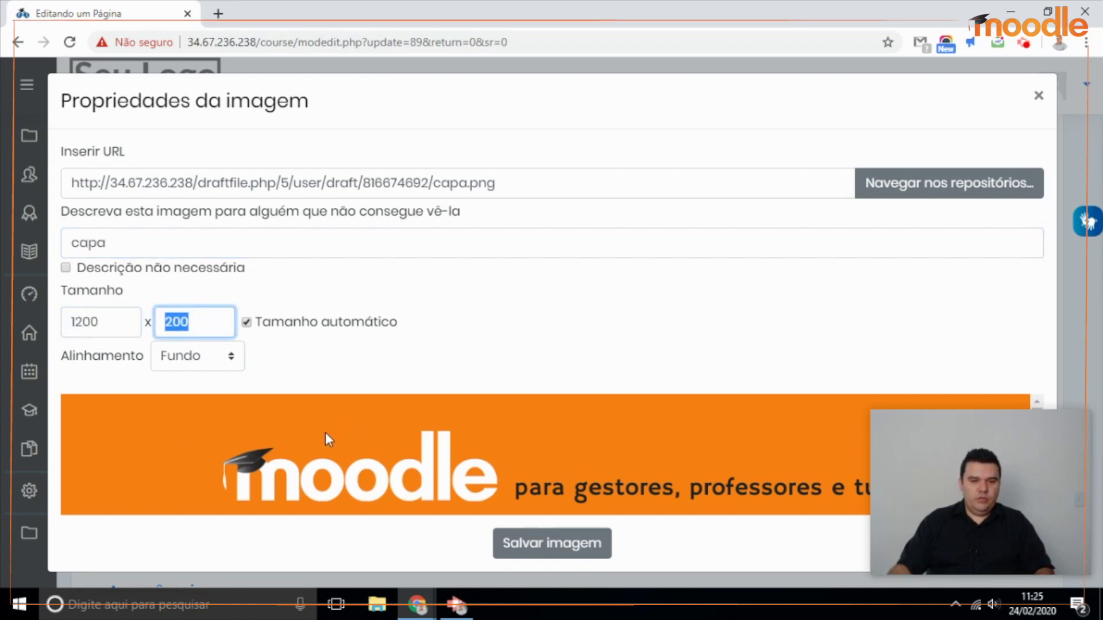
left_click(109, 325)
left_click(207, 323)
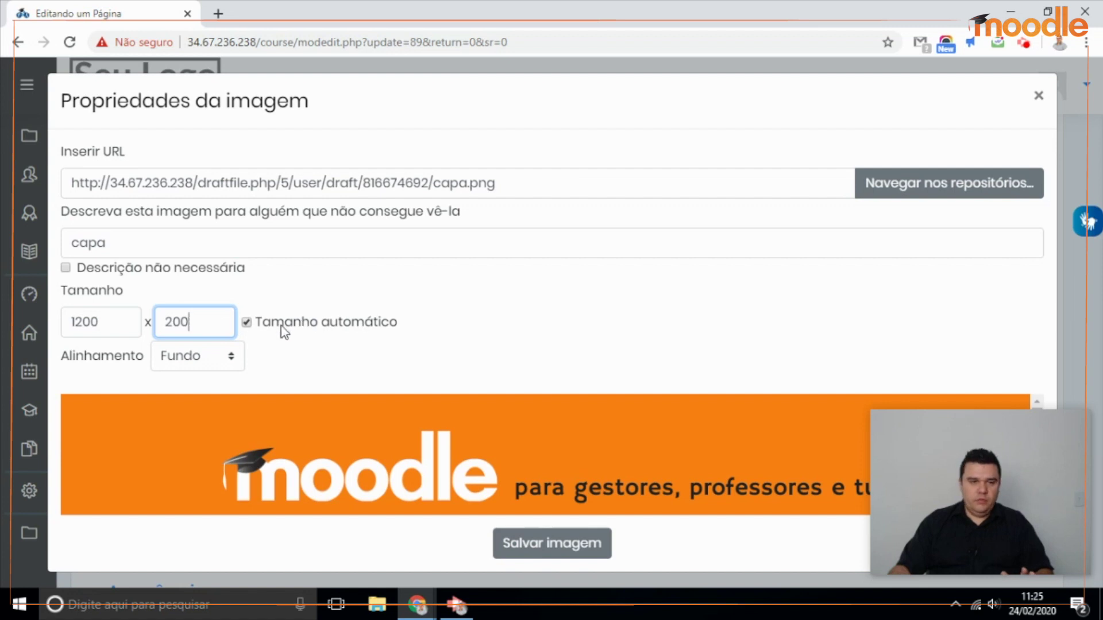
left_click(229, 361)
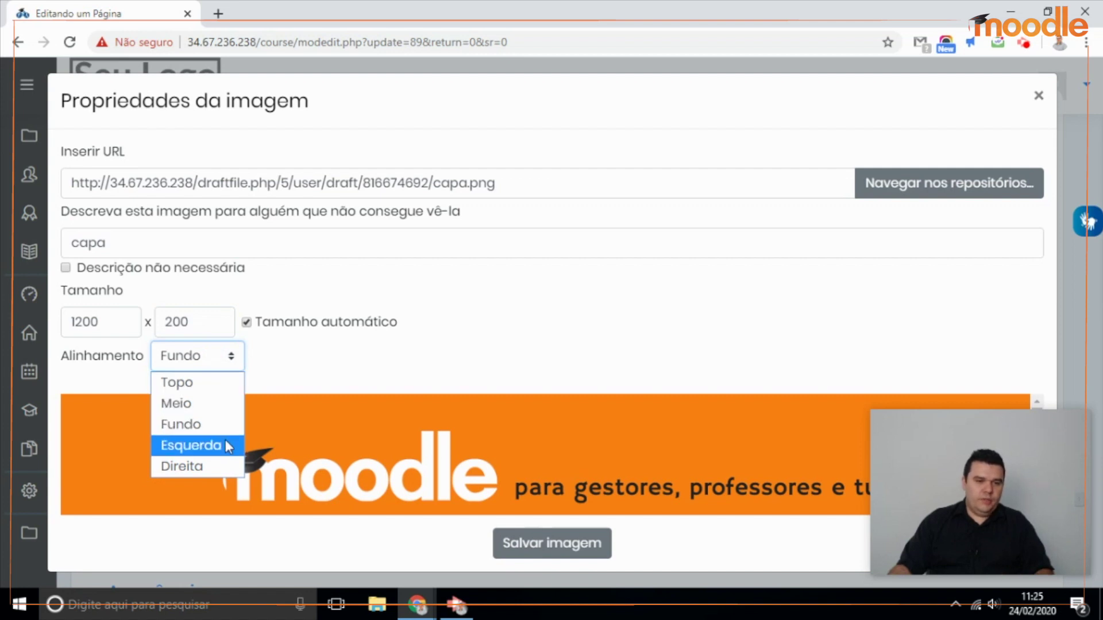
left_click(372, 368)
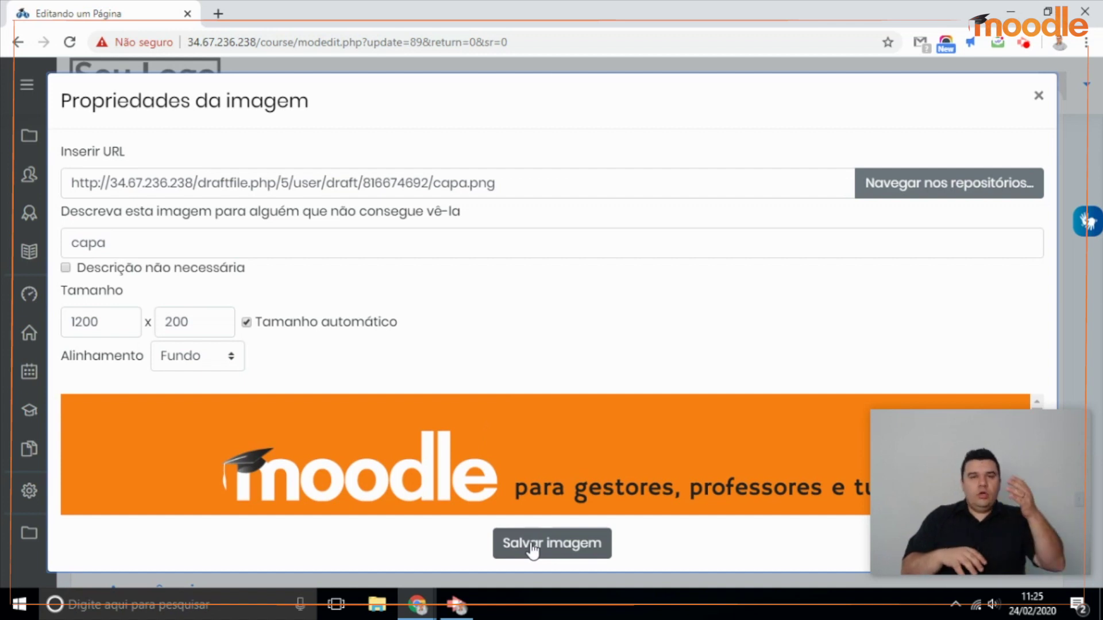
left_click(569, 549)
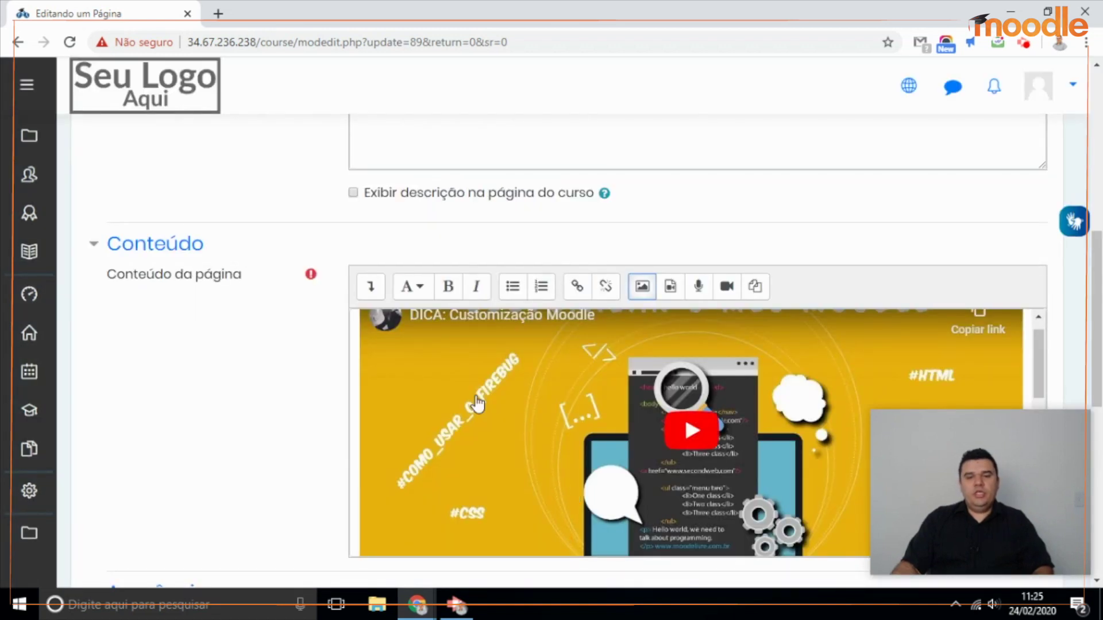
Check the inserted Moodle banner in the page content and delete the blank line above it
scroll(479, 406, "down", 3)
scroll(480, 406, "down", 3)
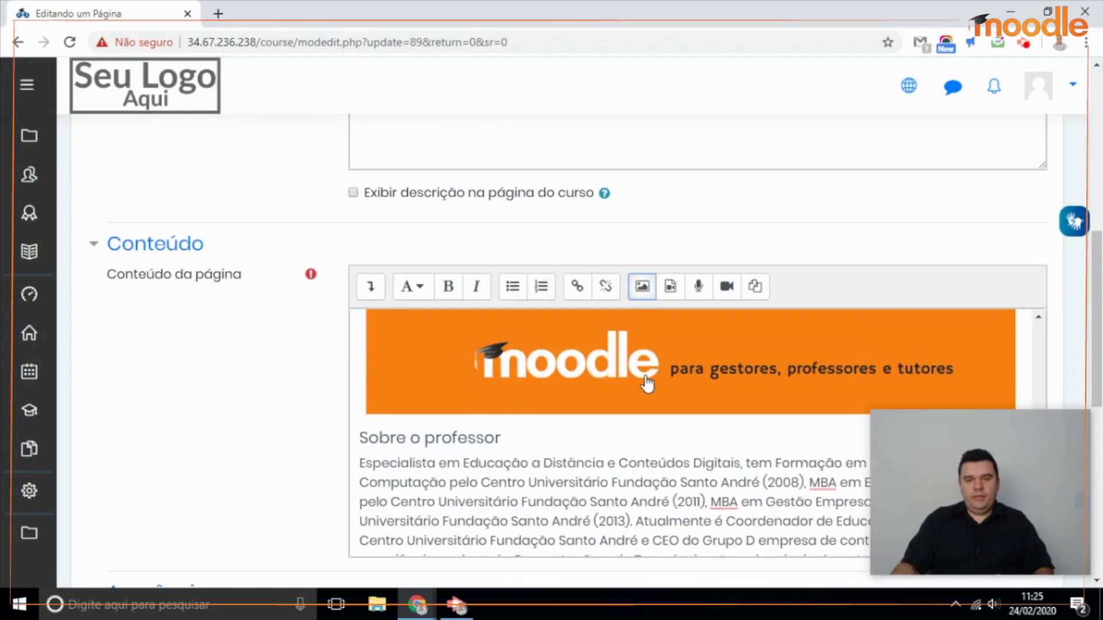
scroll(646, 379, "down", 1)
scroll(632, 396, "down", 8)
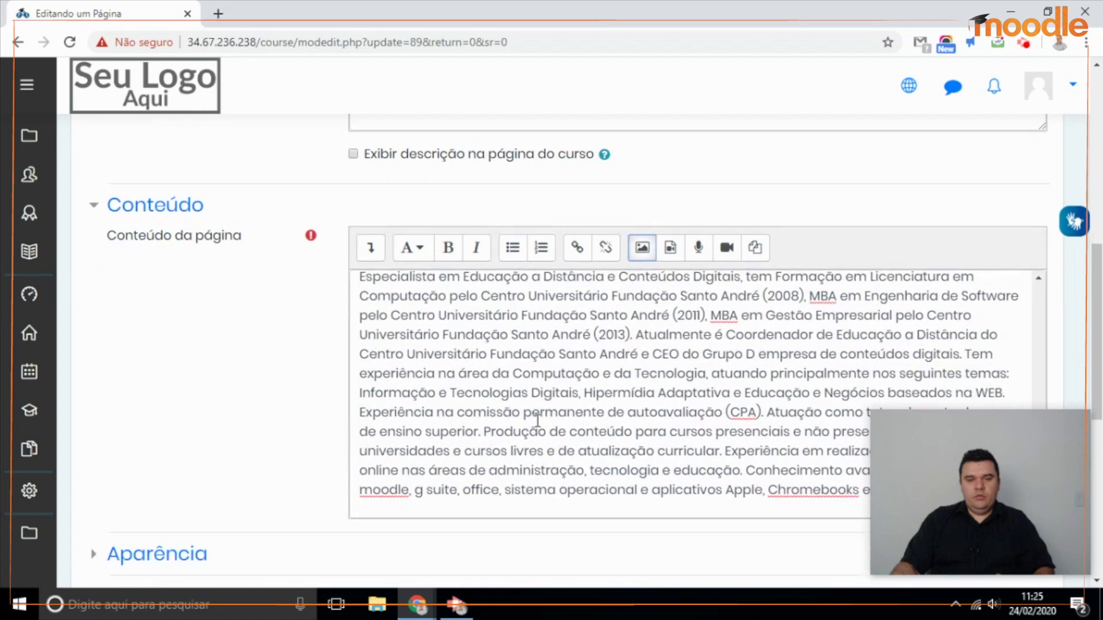
scroll(561, 441, "up", 6)
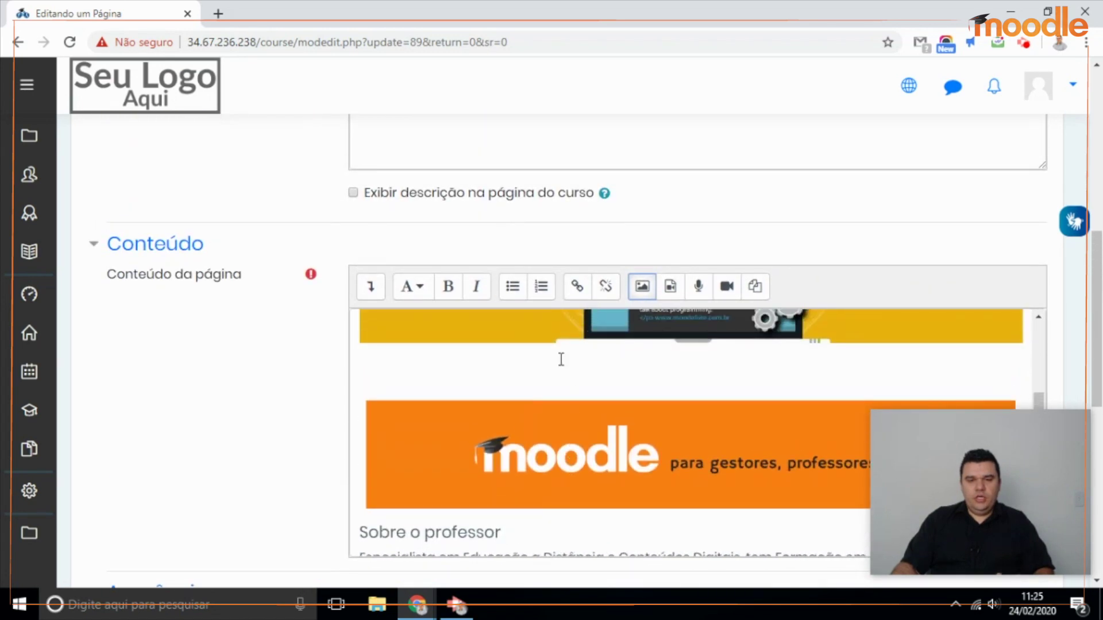
left_click(454, 370)
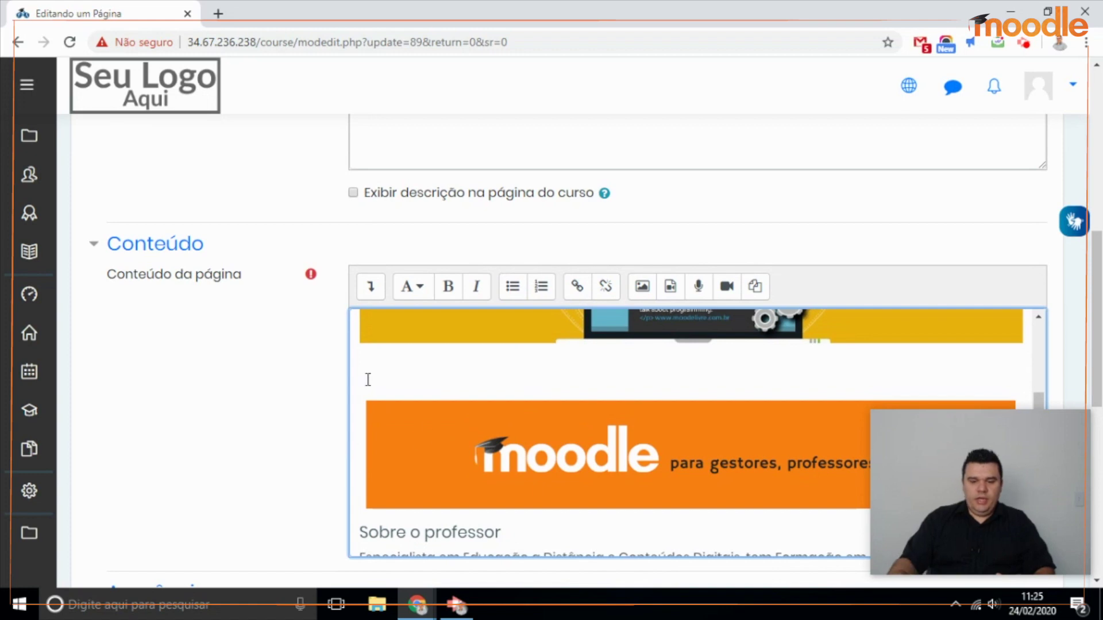
key("Delete")
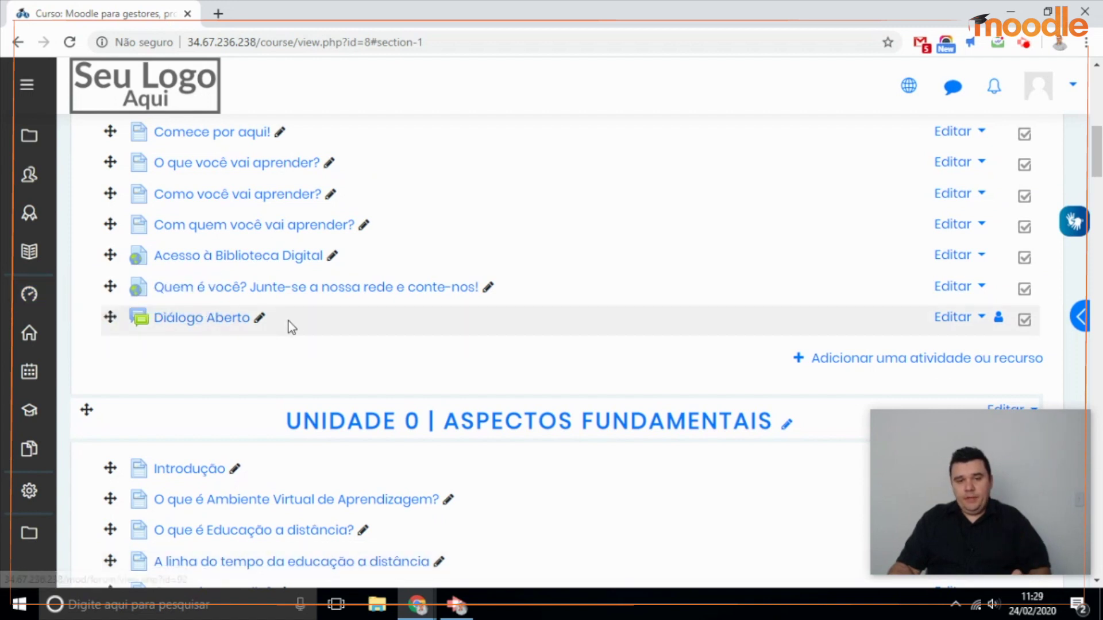
Open the settings of the "Quem é você? Junte-se a nossa rede e conte-nos!" URL resource in Ambientação
left_click(489, 288)
key("Escape")
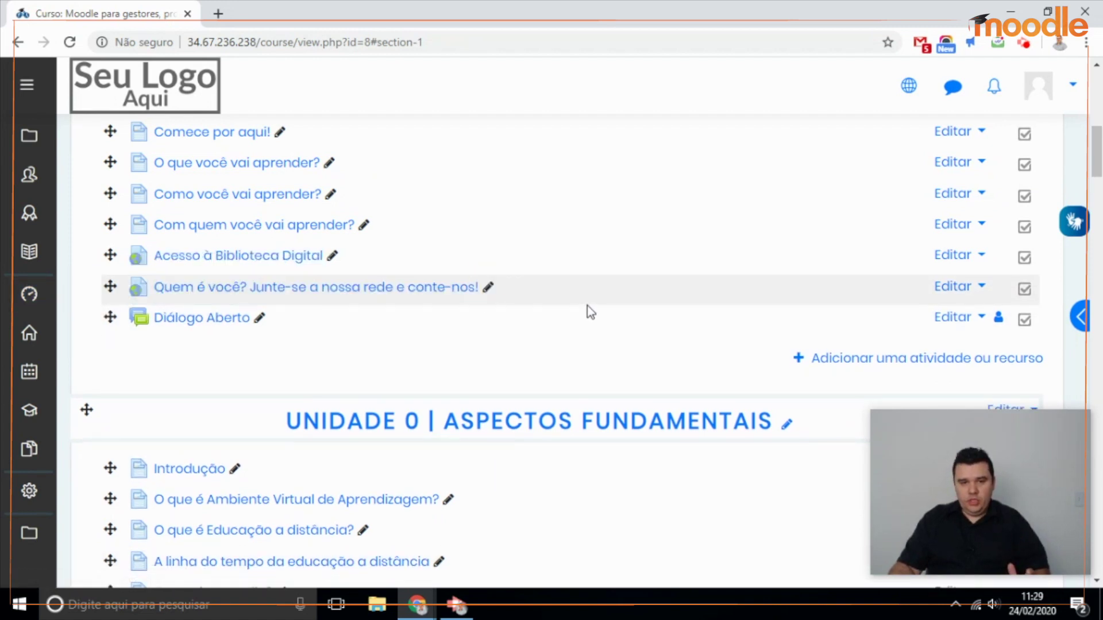
left_click(953, 287)
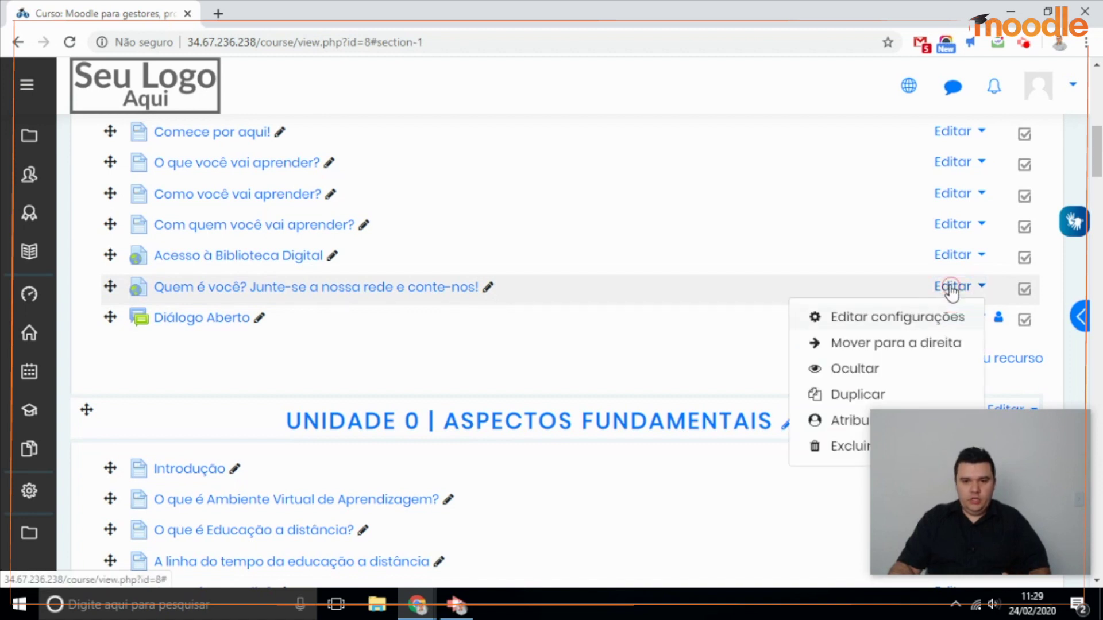
left_click(875, 319)
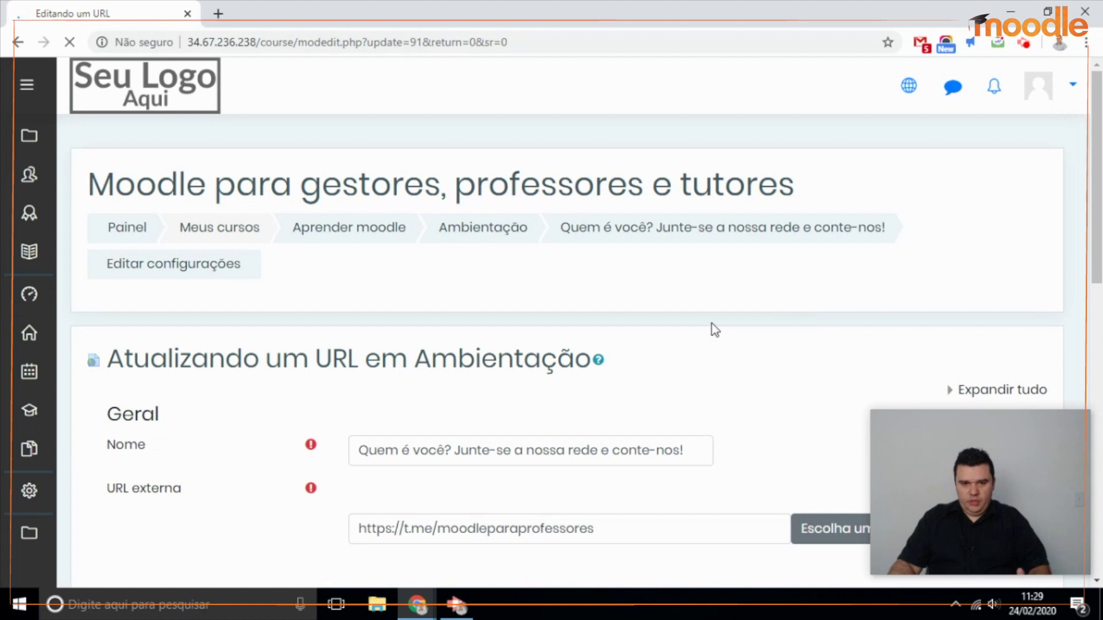
Review the URL resource's name and external URL in its general settings
scroll(738, 325, "down", 1)
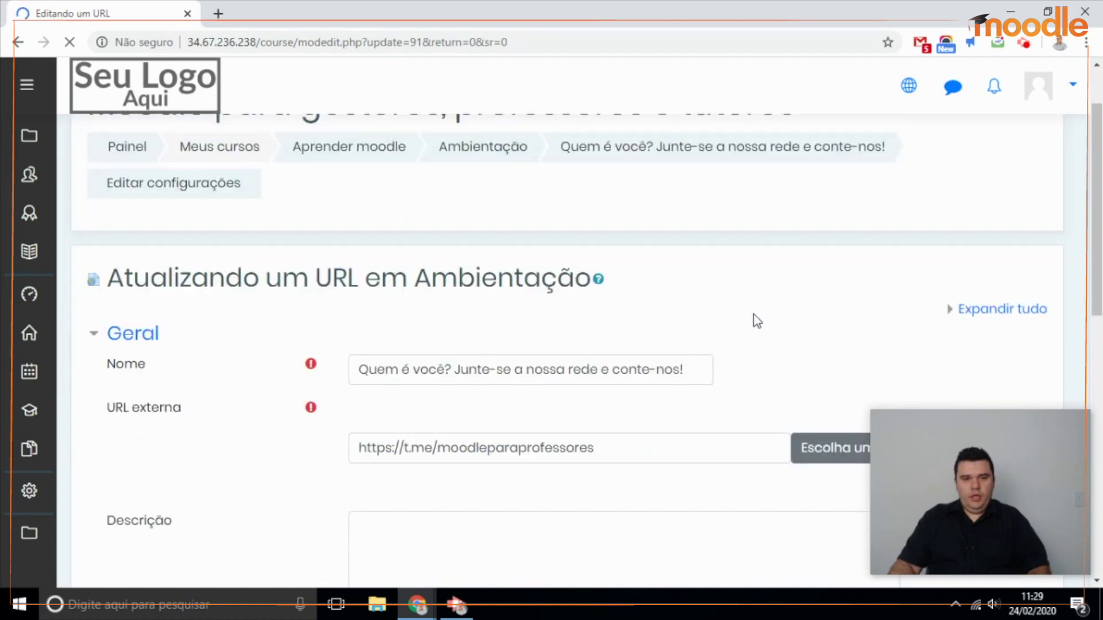
scroll(388, 247, "down", 1)
left_click_drag(335, 230, 362, 230)
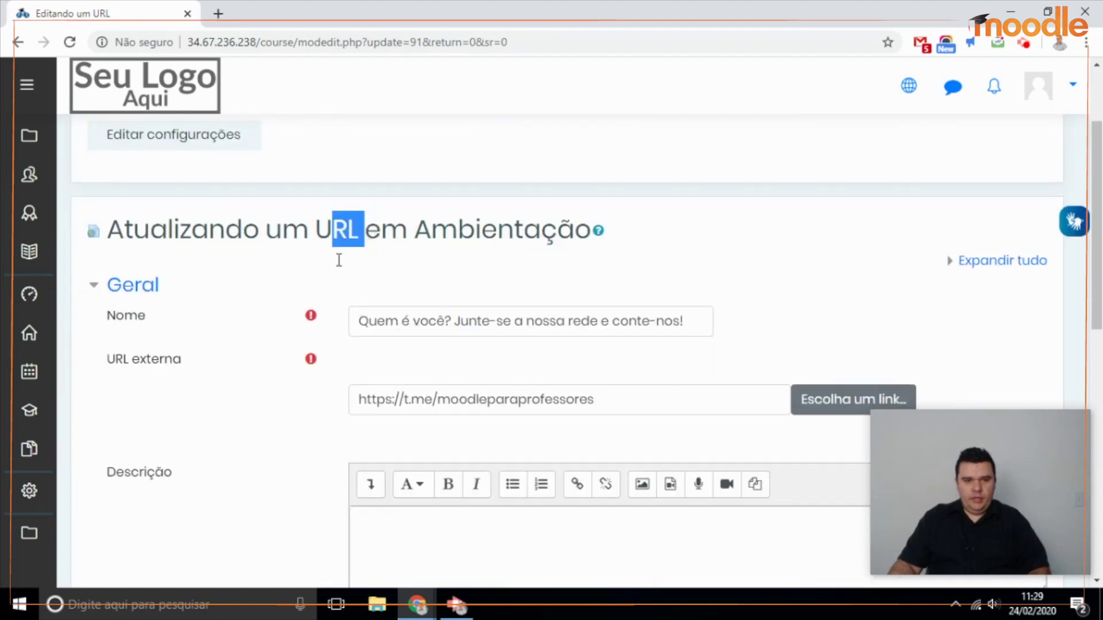
left_click(214, 282)
left_click_drag(395, 323, 695, 320)
left_click(692, 322)
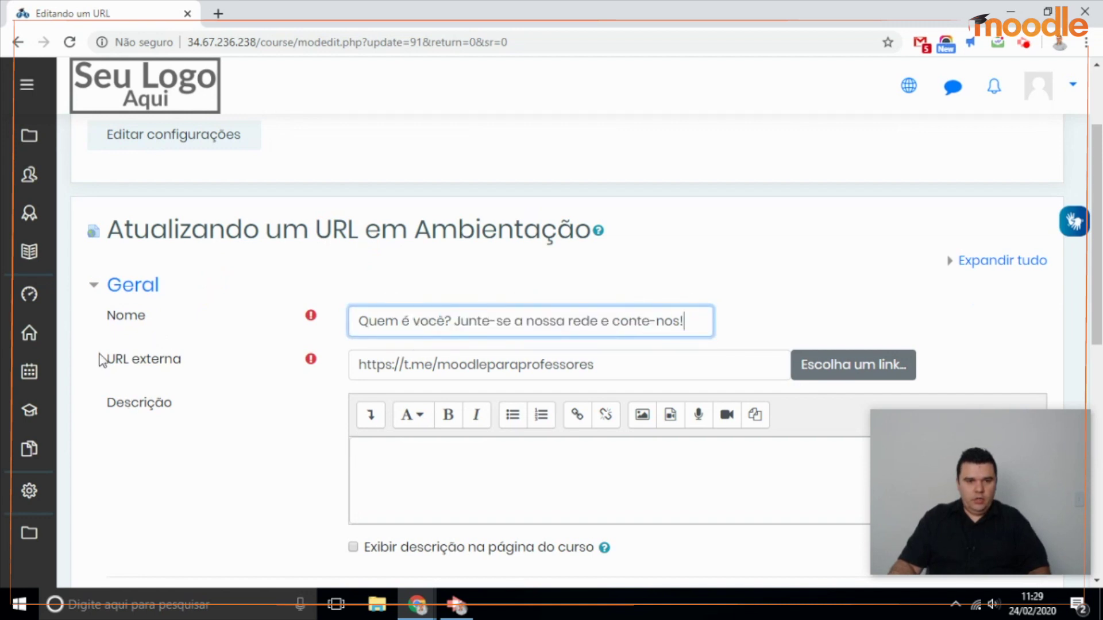
left_click_drag(104, 357, 180, 364)
left_click_drag(604, 367, 360, 366)
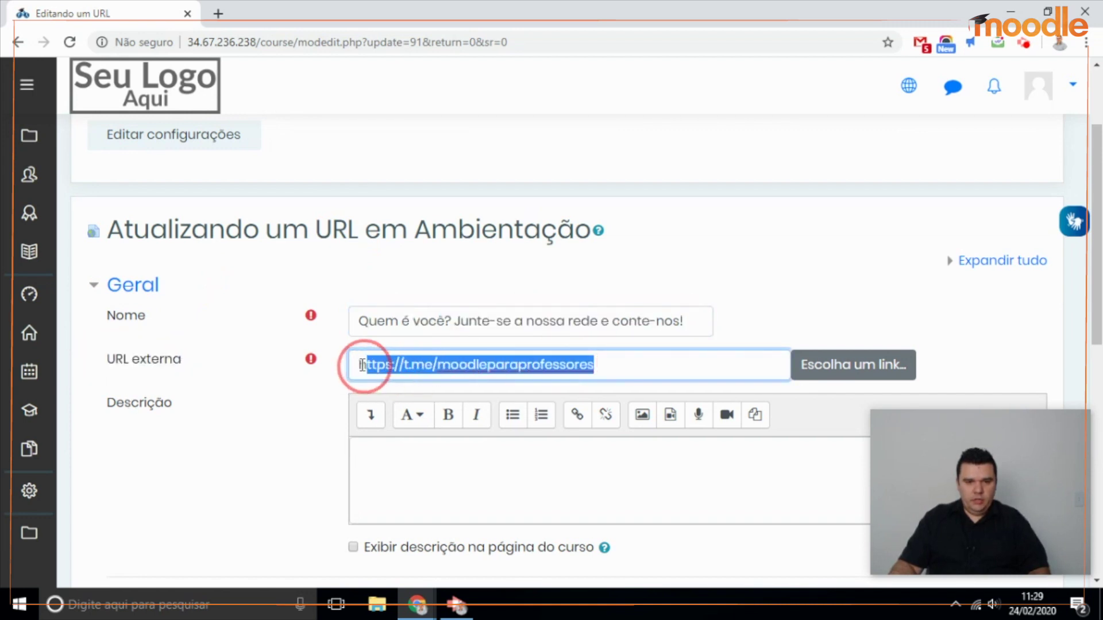
Check the link sources offered by the file picker for the external URL, then close the picker
scroll(873, 304, "down", 1)
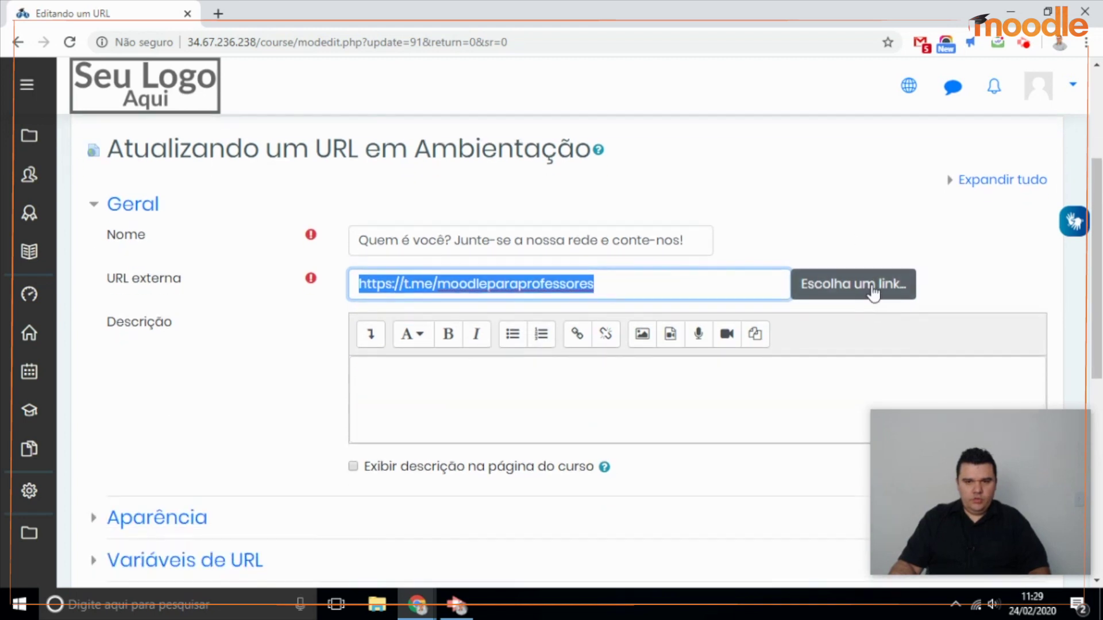
left_click(872, 286)
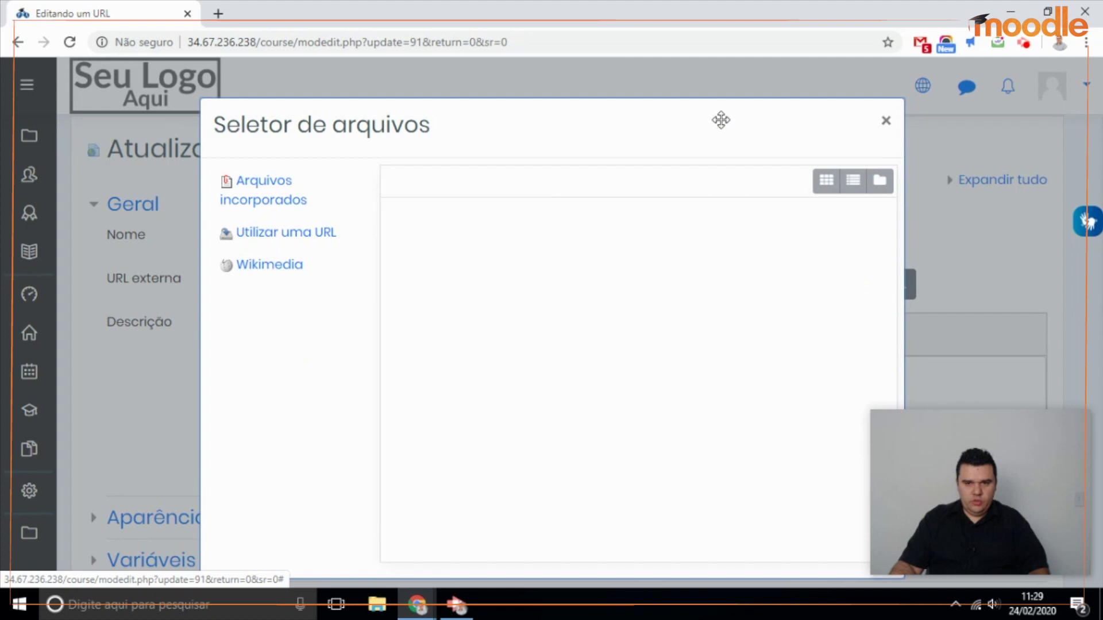
left_click(886, 122)
left_click(608, 286)
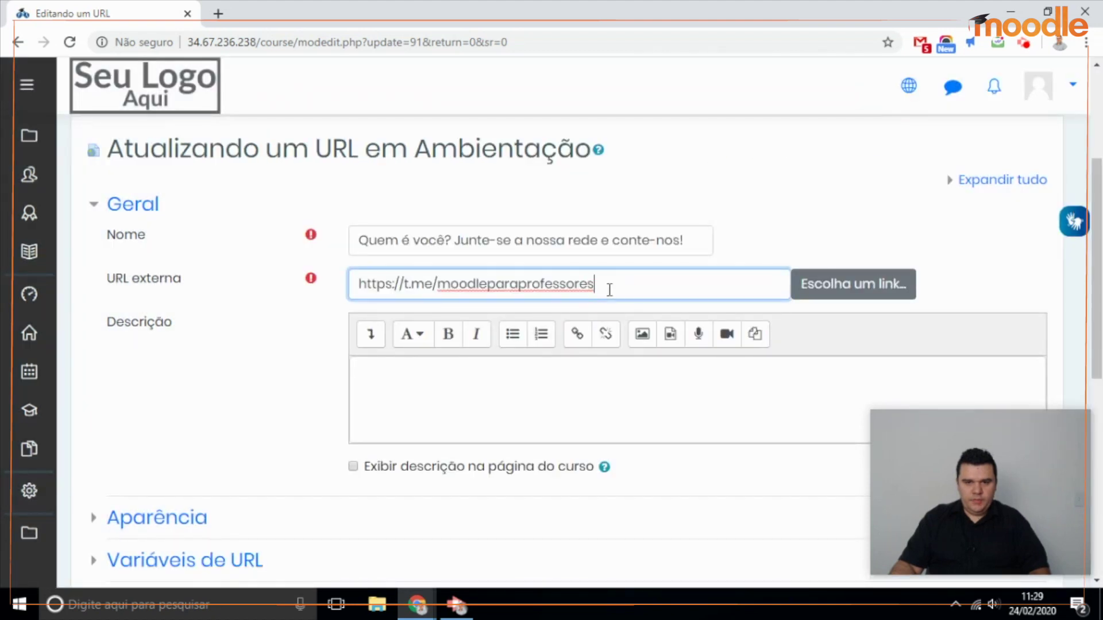
Look over the empty description and the remaining settings sections, then save the URL resource and return to the course
left_click(454, 383)
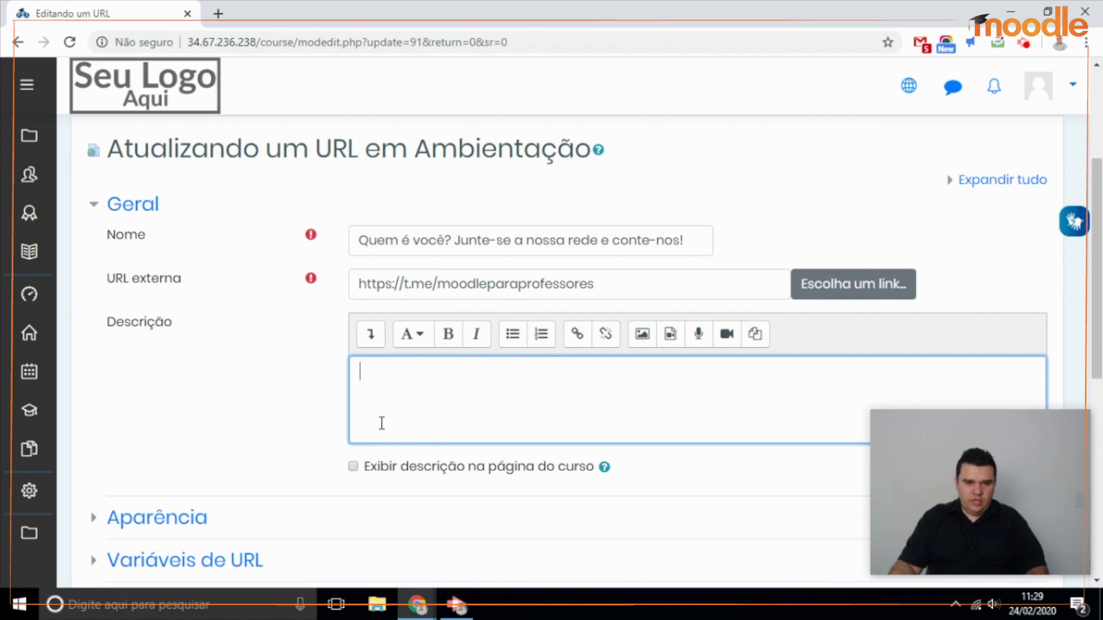
scroll(311, 436, "down", 2)
scroll(310, 437, "down", 2)
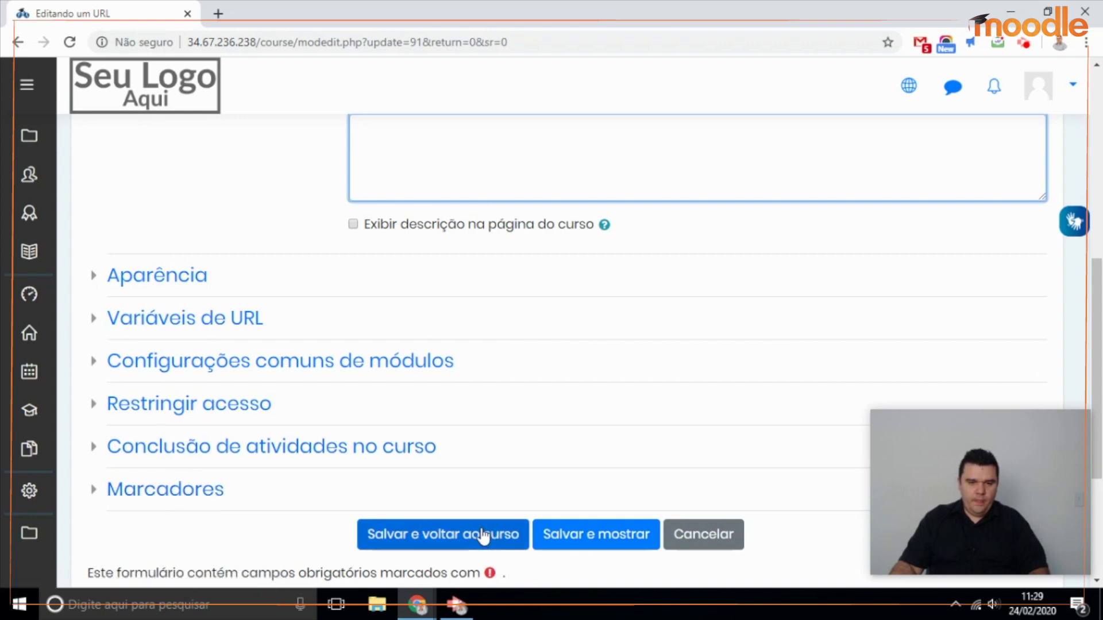
left_click(497, 542)
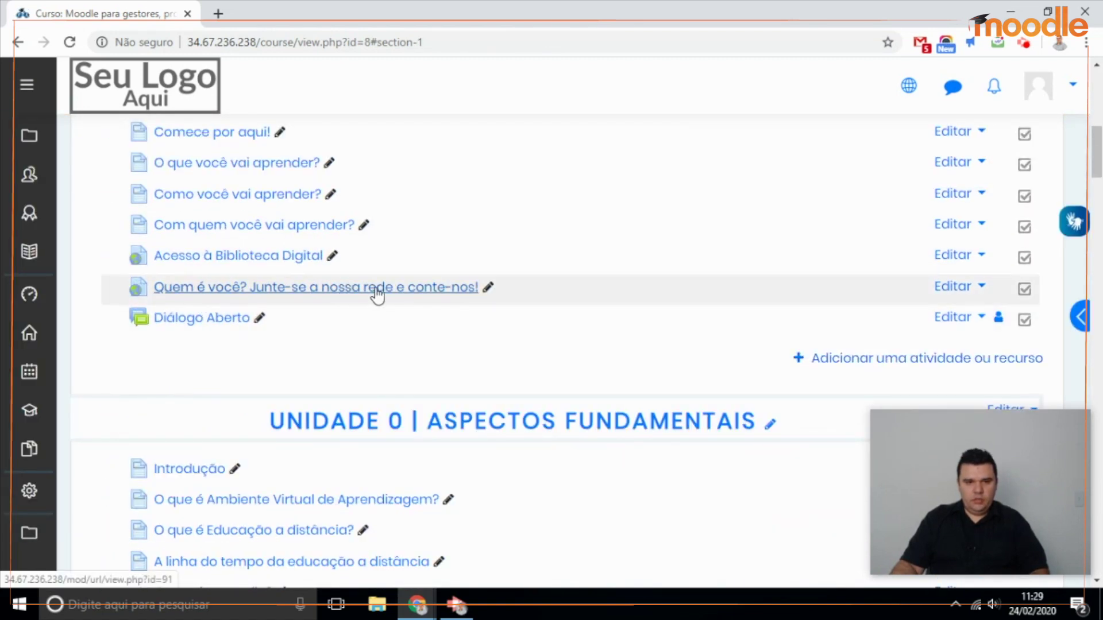
Test the "Quem é você? Junte-se a nossa rede e conte-nos!" link by viewing its Telegram pop-up window, then close it
left_click(376, 294)
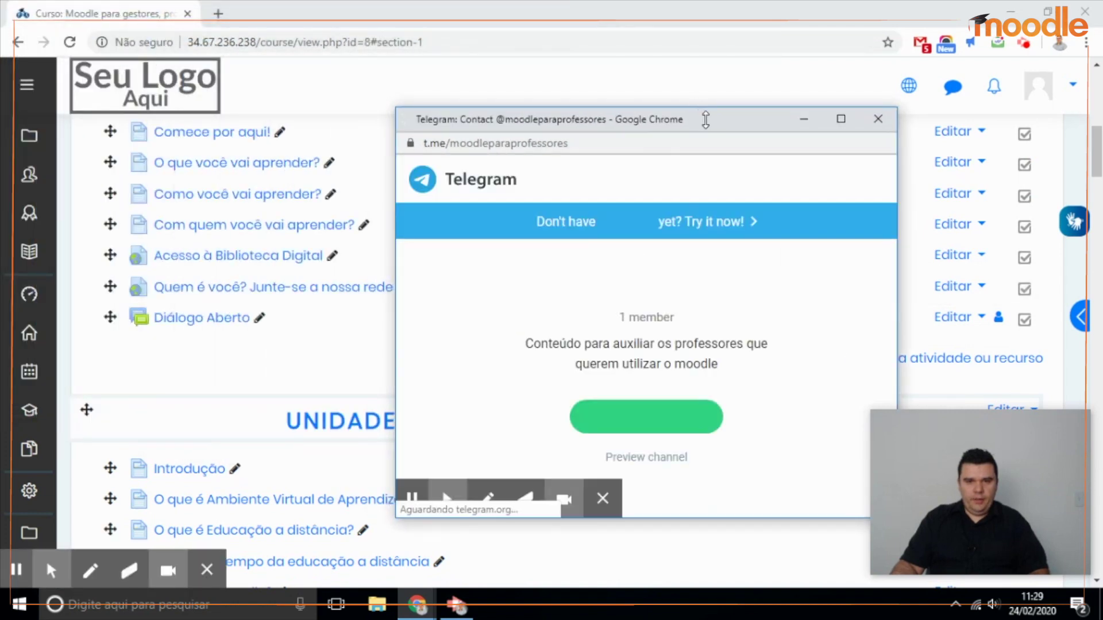
left_click_drag(706, 119, 652, 109)
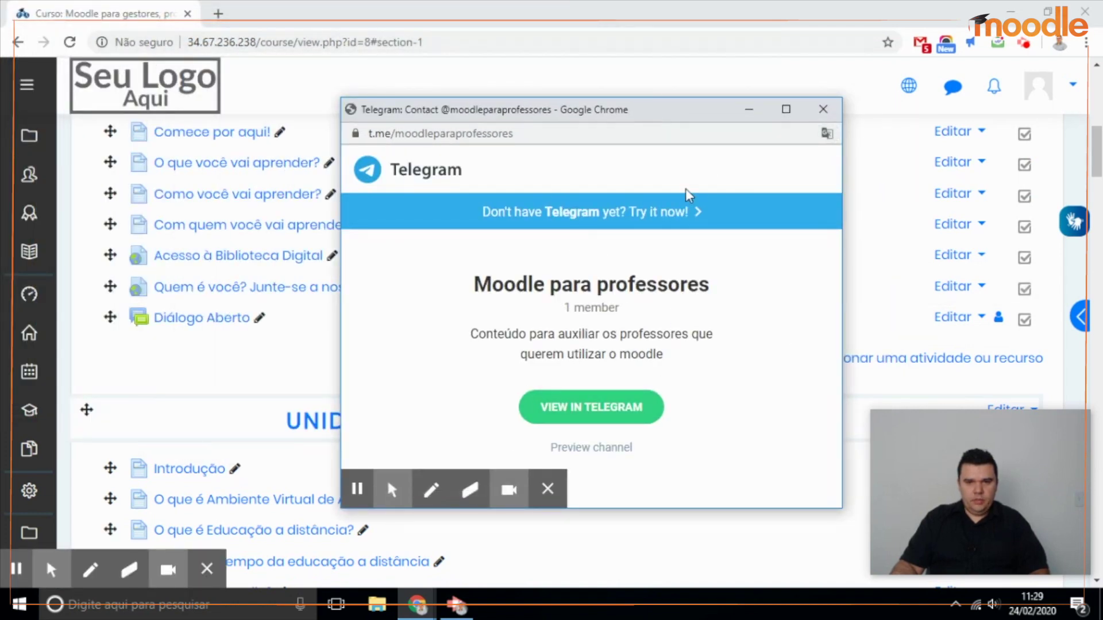
left_click(822, 110)
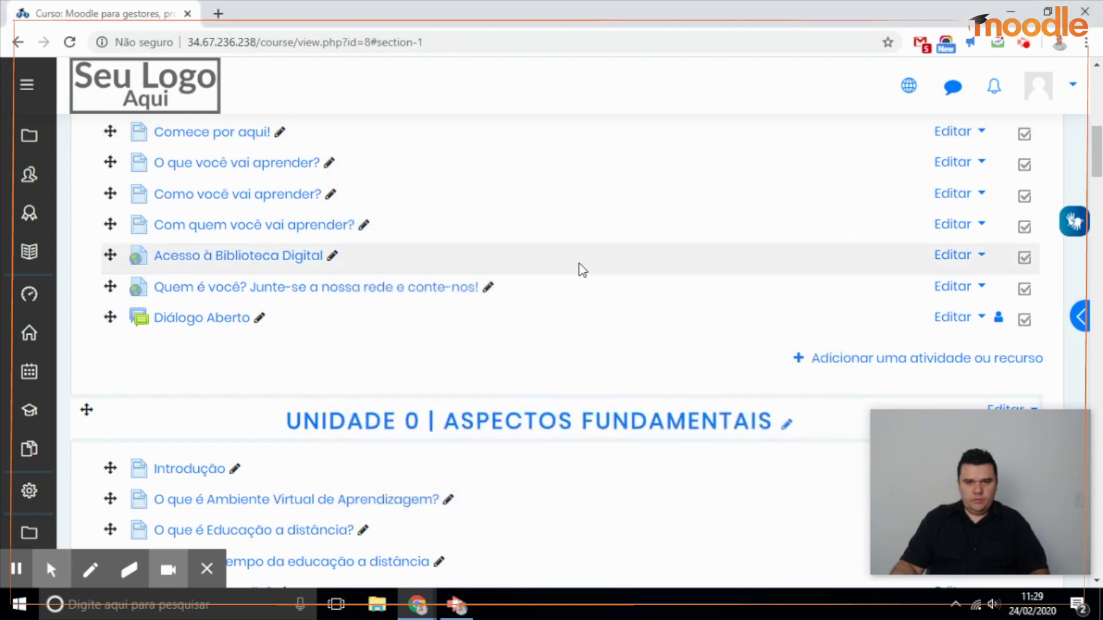